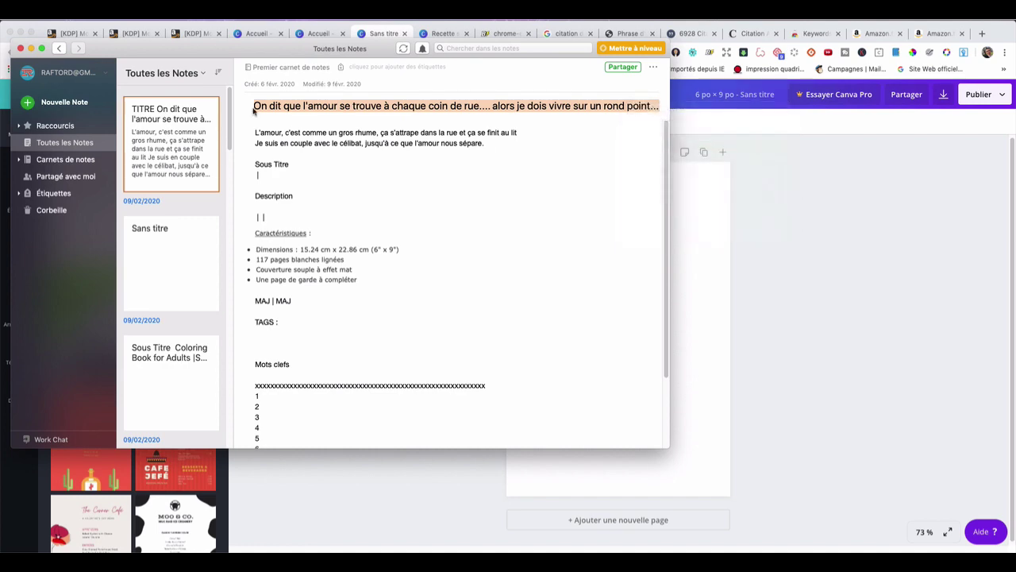
Put the notes window away and search Canva's graphic elements for "rond point", browsing the suggested illustrations.
click(31, 49)
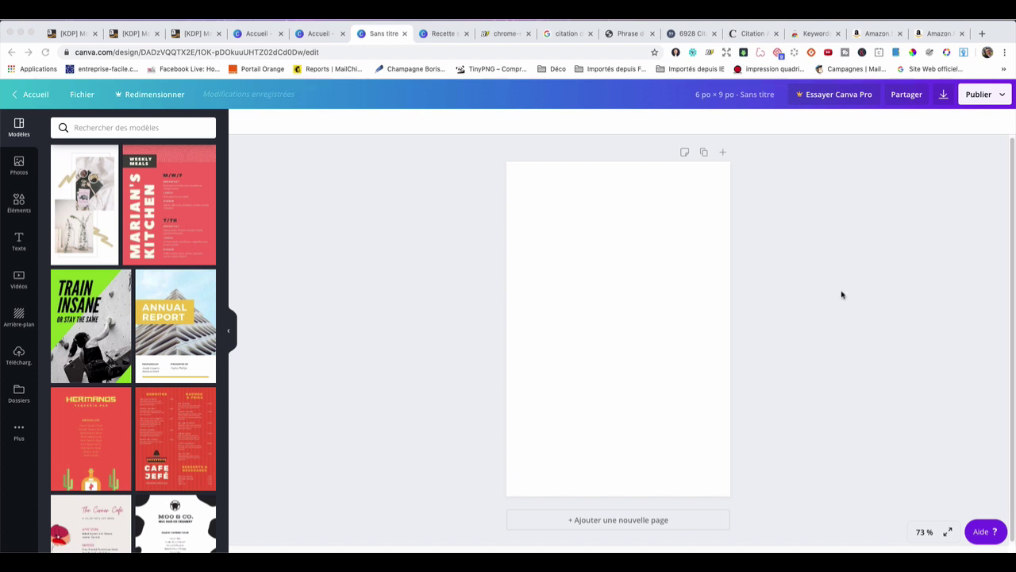
click(19, 205)
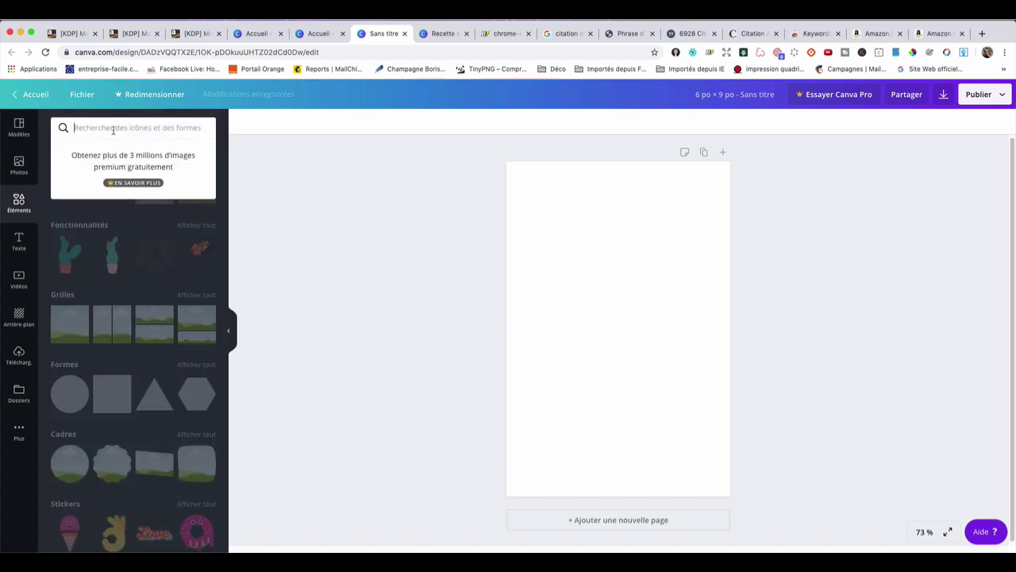
text(rond)
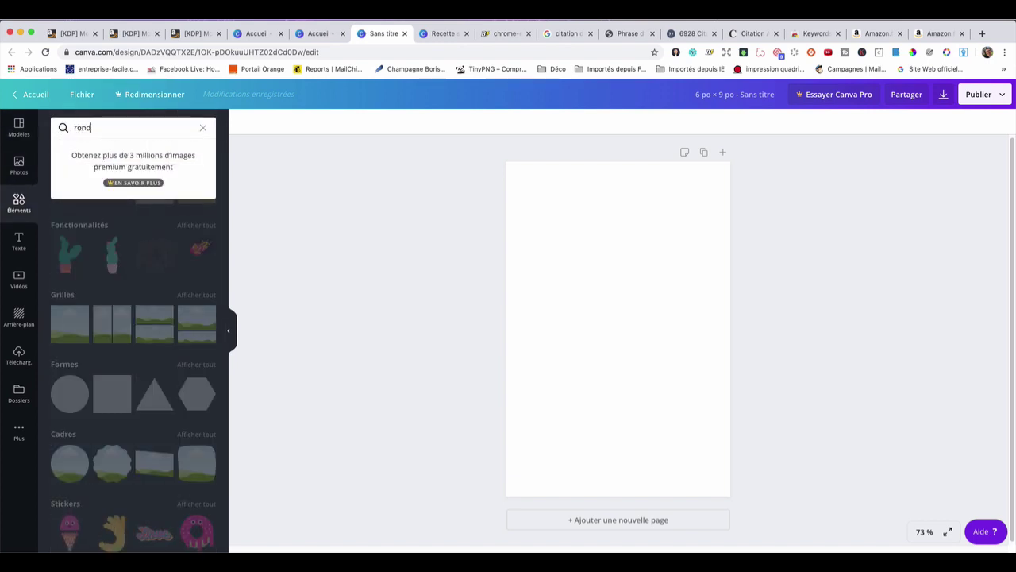
text( ^point)
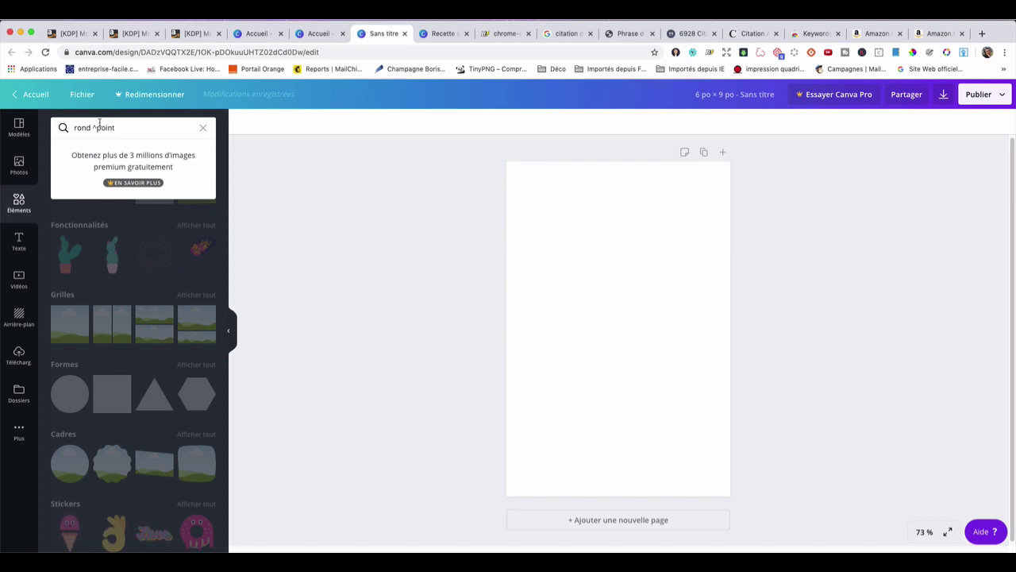
key(Left)
key(Left)
key(Left)
key(Left)
key(Left)
key(BackSpace)
key(Return)
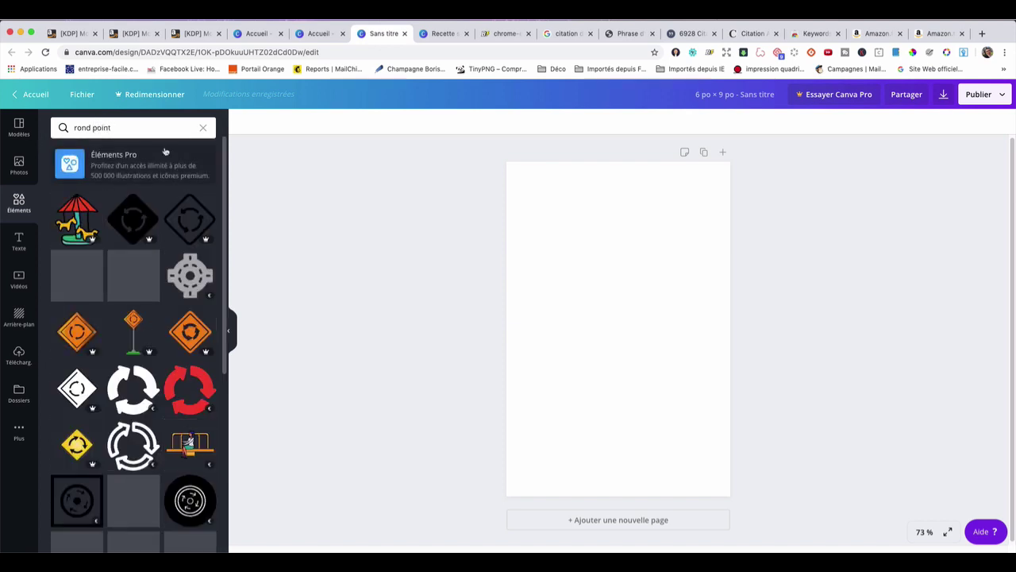
scroll(190, 191, down, 5)
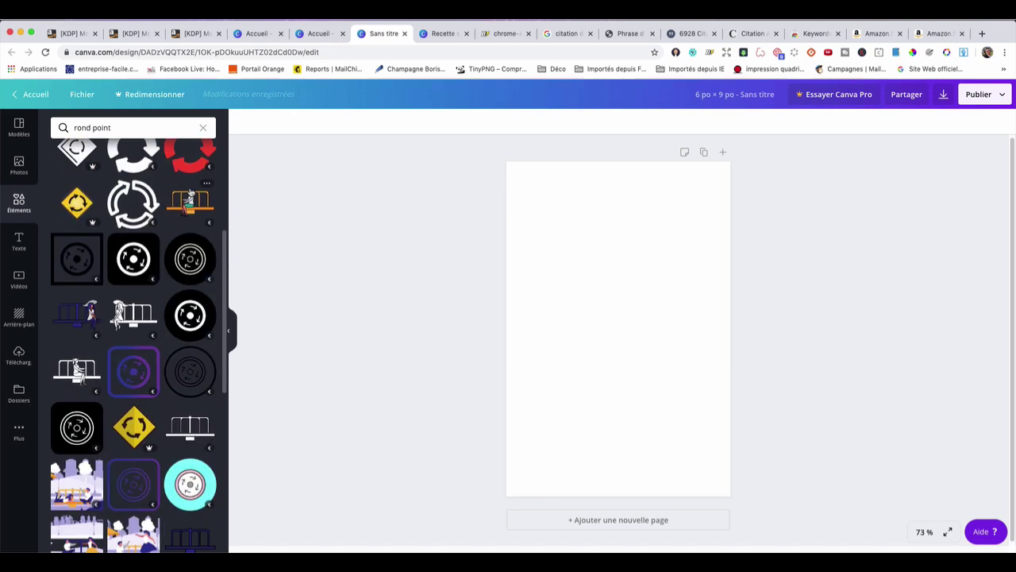
scroll(190, 191, down, 5)
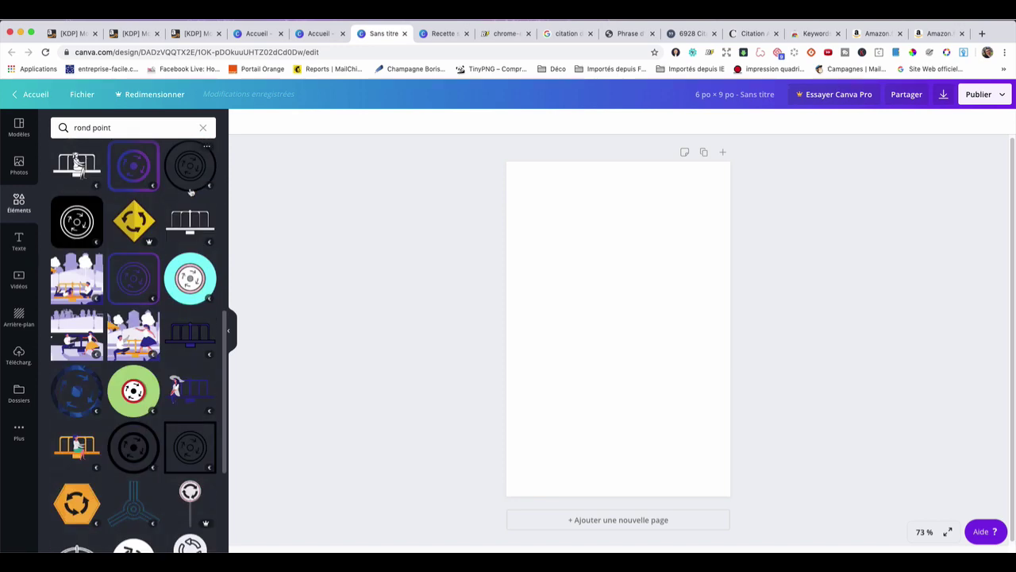
scroll(190, 192, down, 10)
Search the photo library for "rond point" and look through the pictures for a suitable cover image.
click(19, 165)
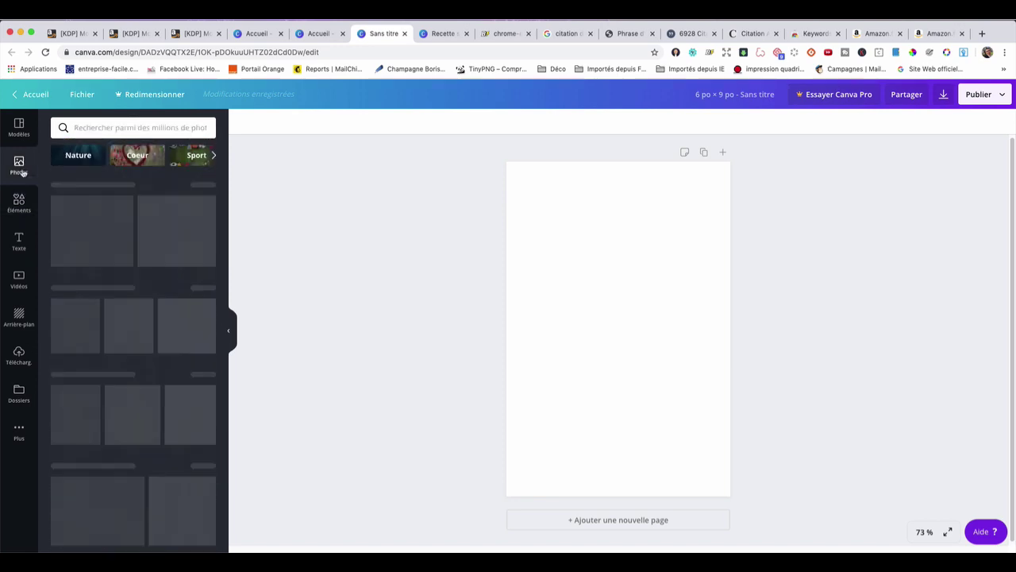
text(rond point)
key(Return)
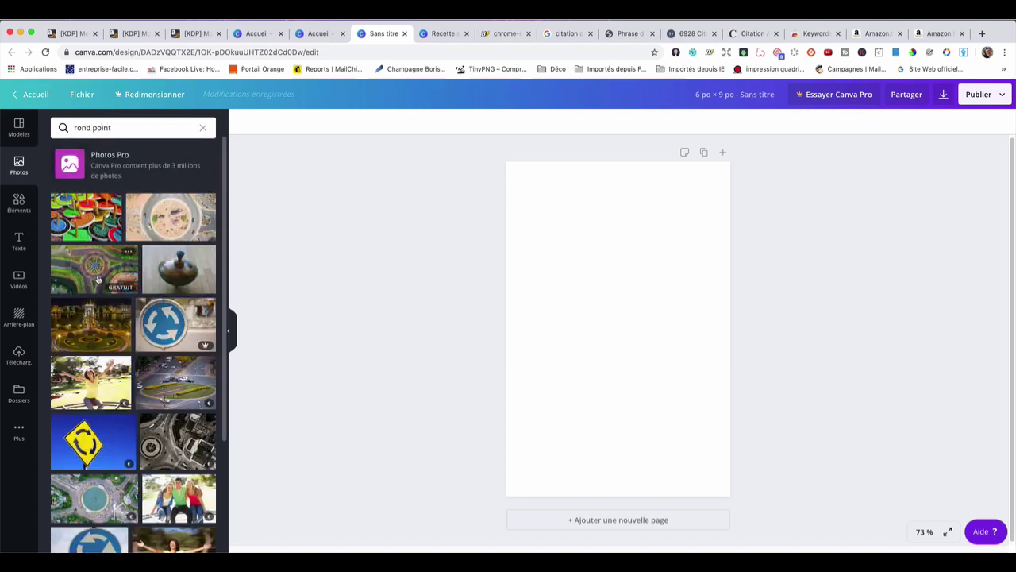
scroll(95, 288, down, 2)
scroll(179, 310, down, 10)
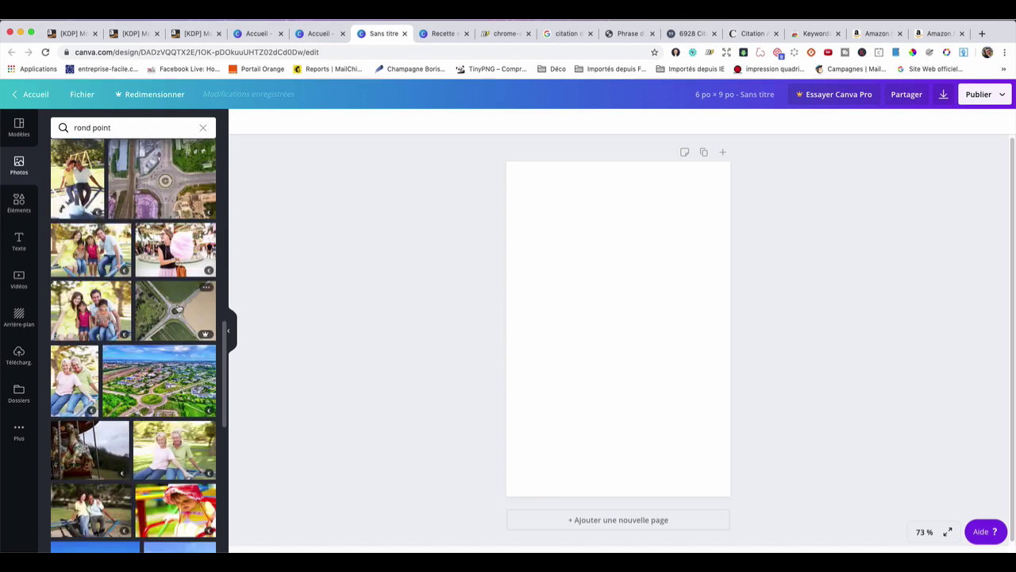
scroll(171, 397, up, 10)
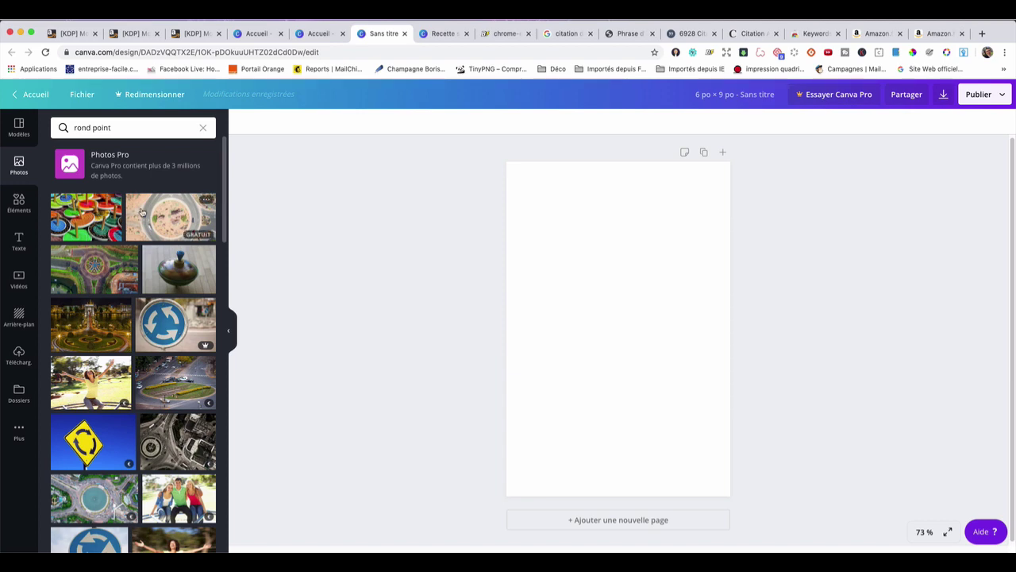
scroll(143, 212, down, 5)
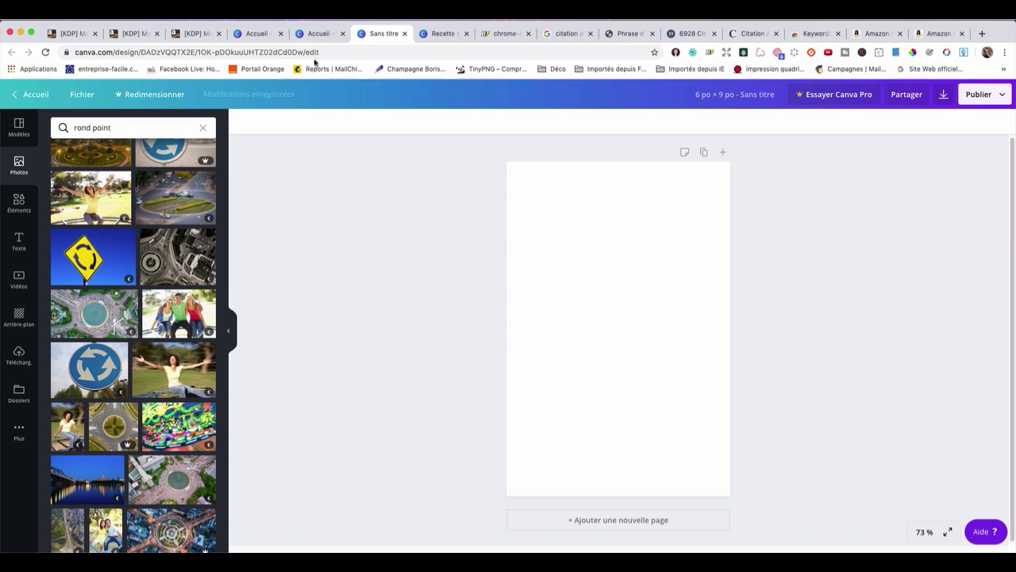
Apply the free dark grey-to-black gradient background to the blank page.
click(19, 317)
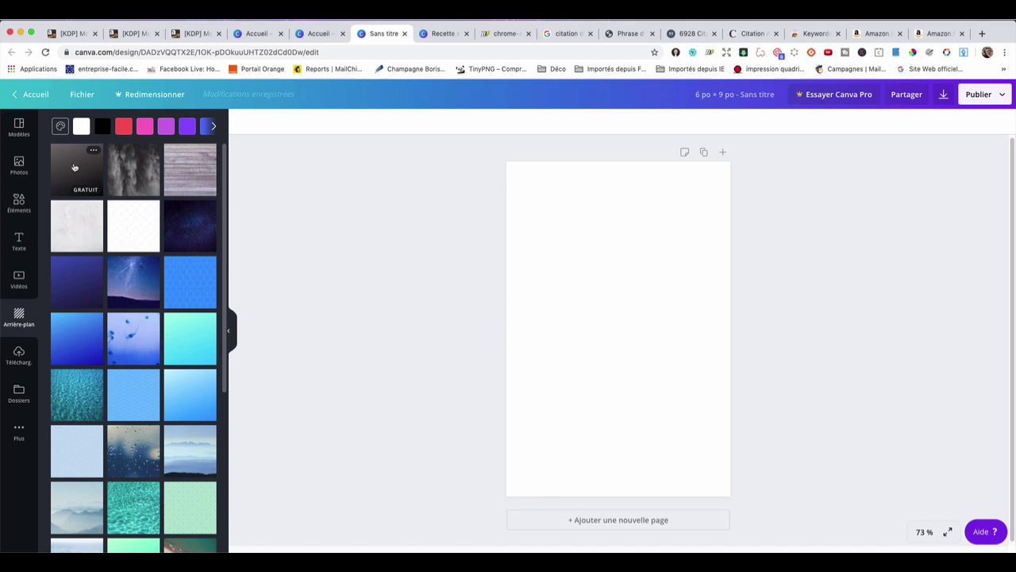
click(74, 166)
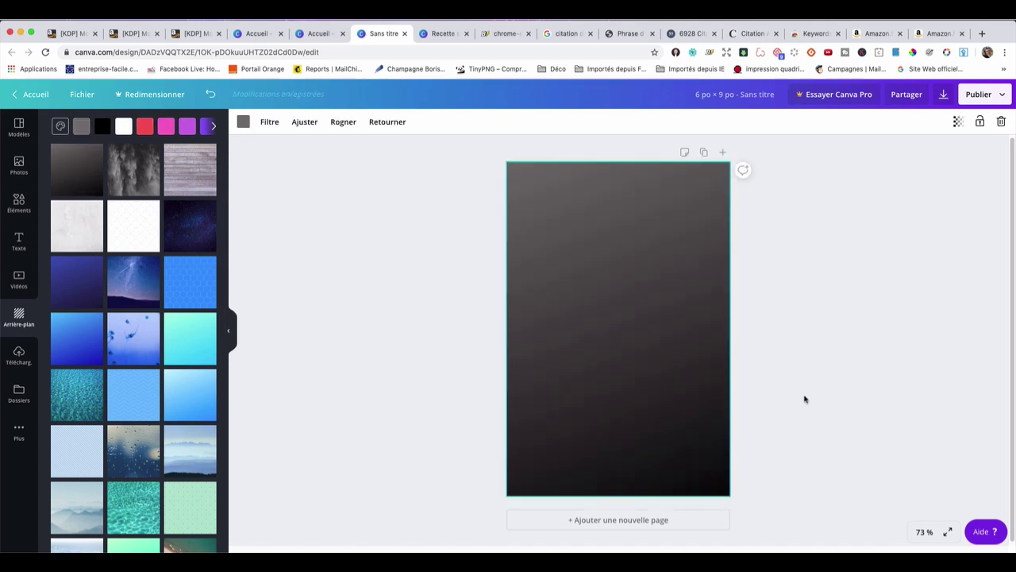
Add a title reading "On dit que l'amour se trouve à chaque coin de rue.... alors je dois vivre sur un rond point..." and colour it white.
click(19, 240)
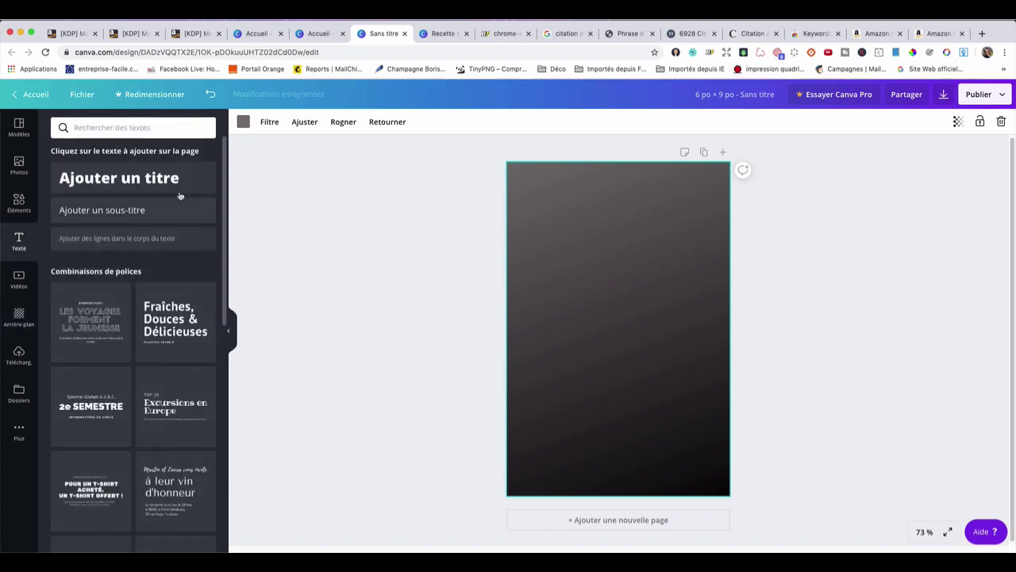
click(134, 180)
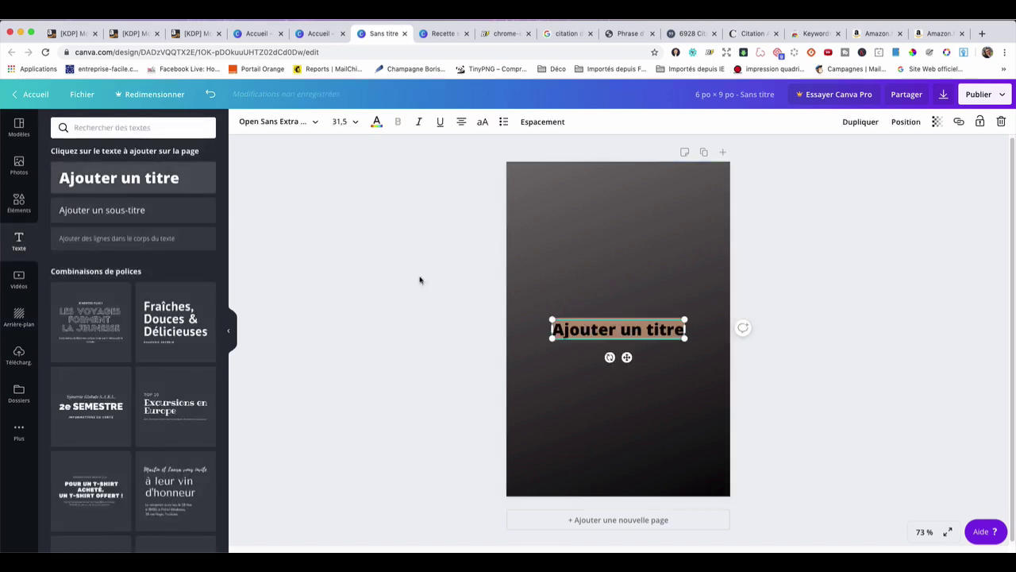
drag(554, 329, 703, 343)
text(On dit que l'amour se trouve à chaque coin de rue.... alors je dois vivre sur un rond point...)
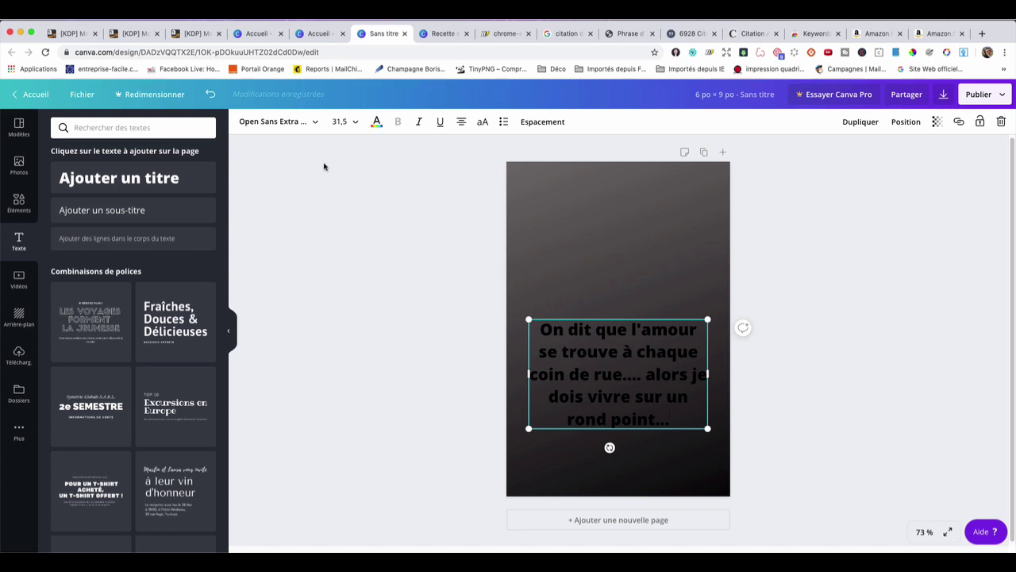
click(376, 121)
click(204, 275)
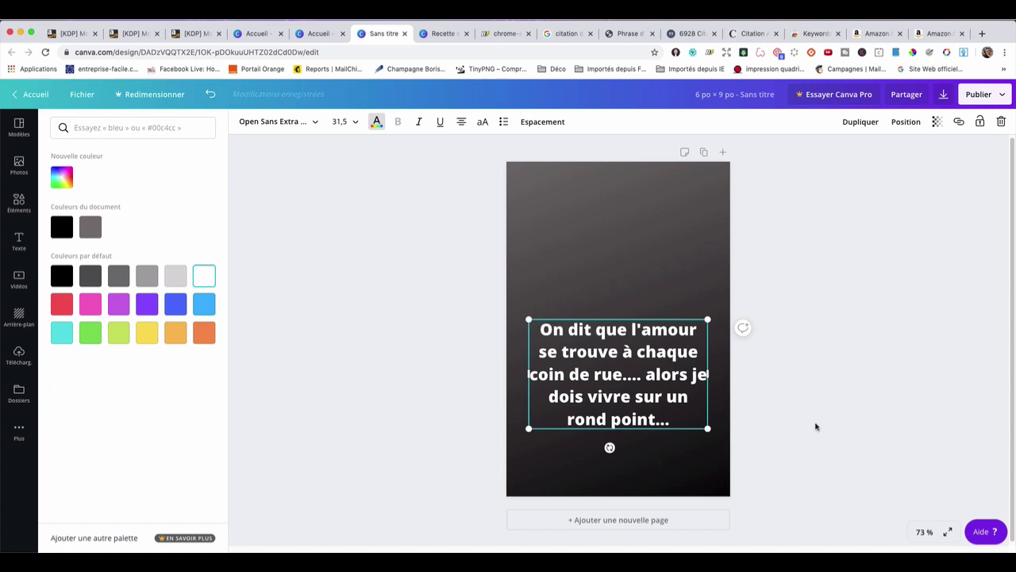
Move the white quote text block up to the upper part of the cover page.
click(639, 368)
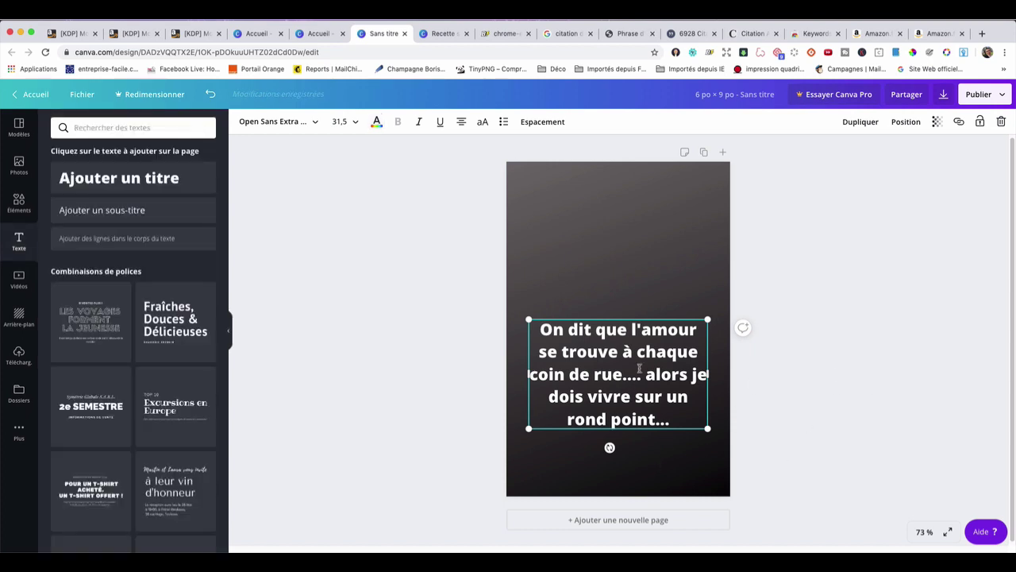
click(645, 325)
click(594, 443)
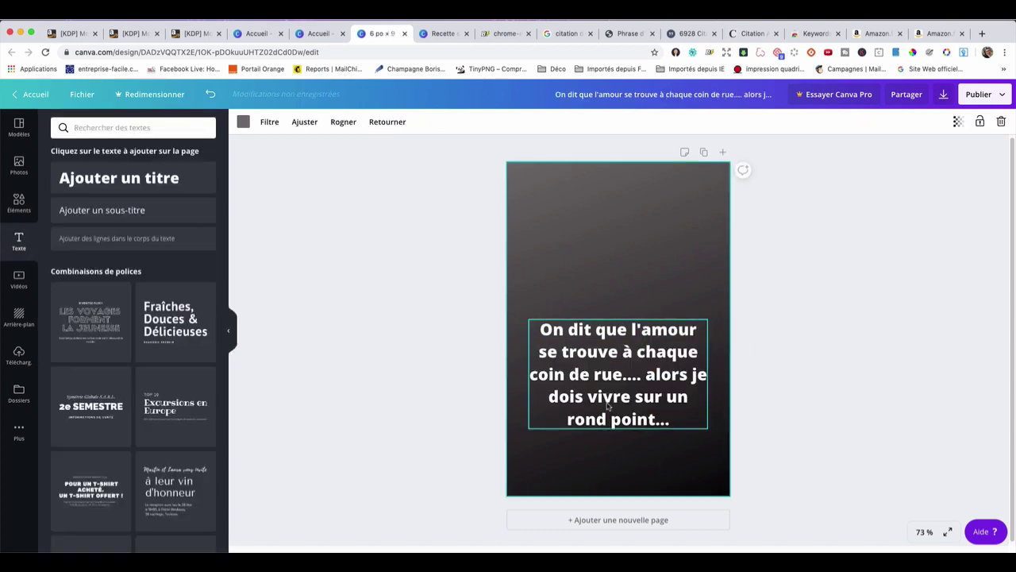
drag(608, 407, 607, 265)
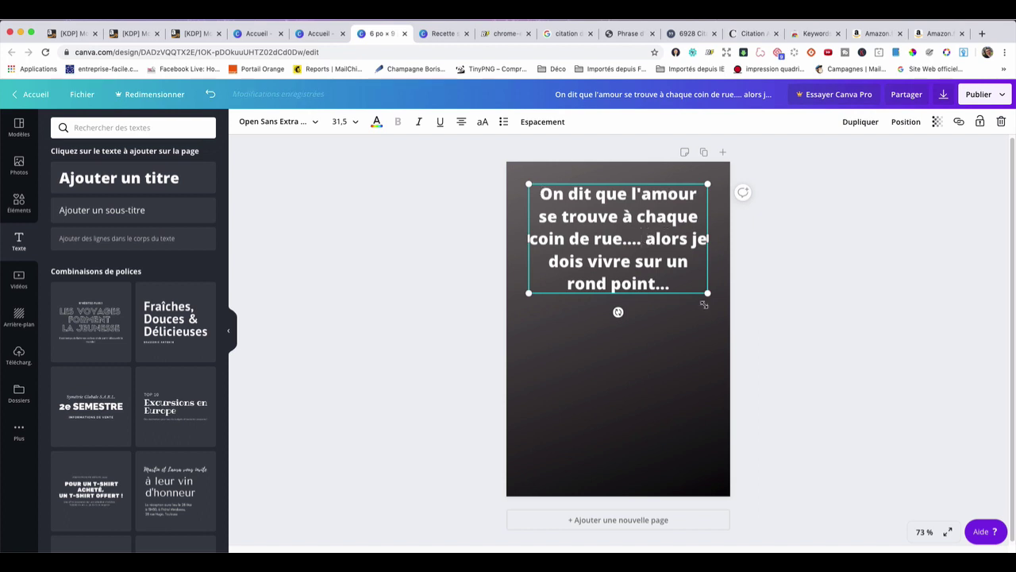
Split the quote after "coin de rue...." with a blank line and capitalise the second sentence's first word as "Alors".
key(BackSpace)
key(Return)
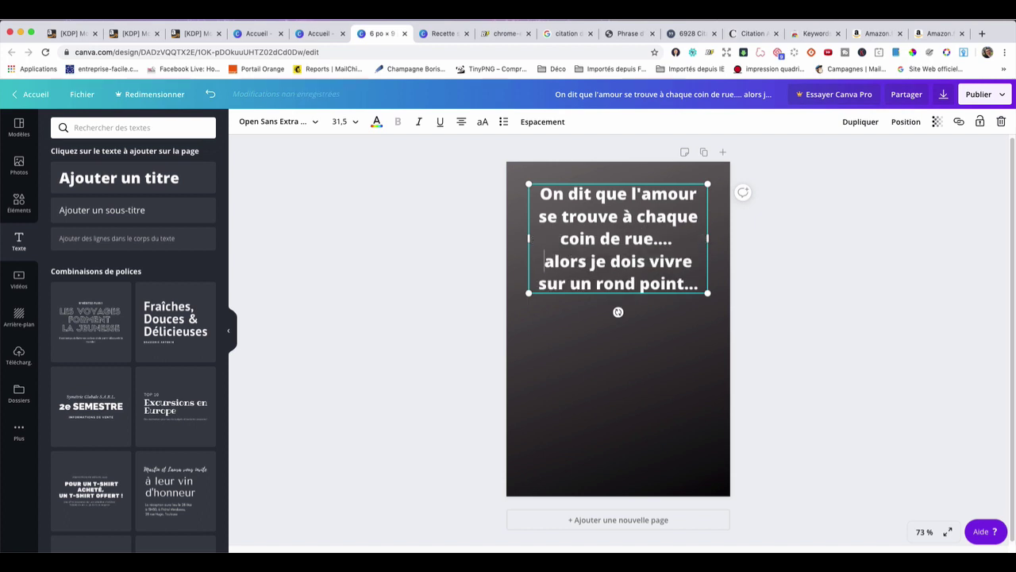
key(Return)
drag(552, 283, 543, 281)
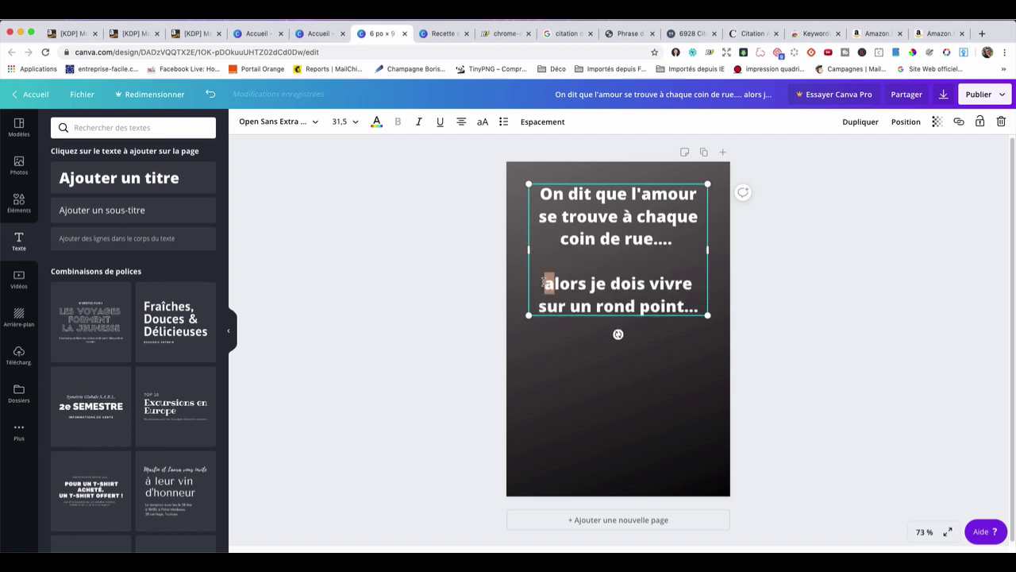
text(A)
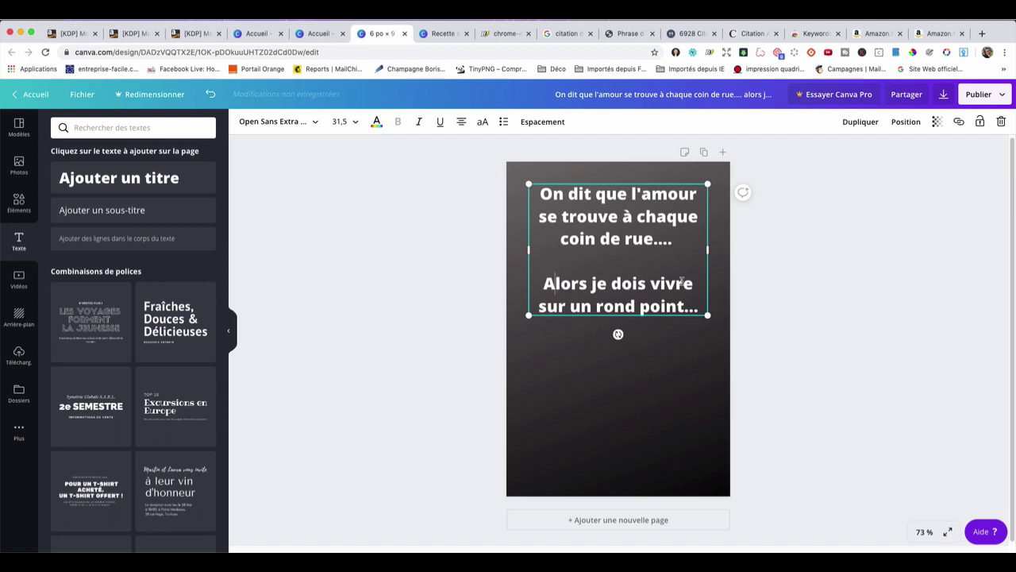
Set the quote's first sentence, starting with "On dit que l'amour", in the Allura font.
drag(540, 191, 704, 309)
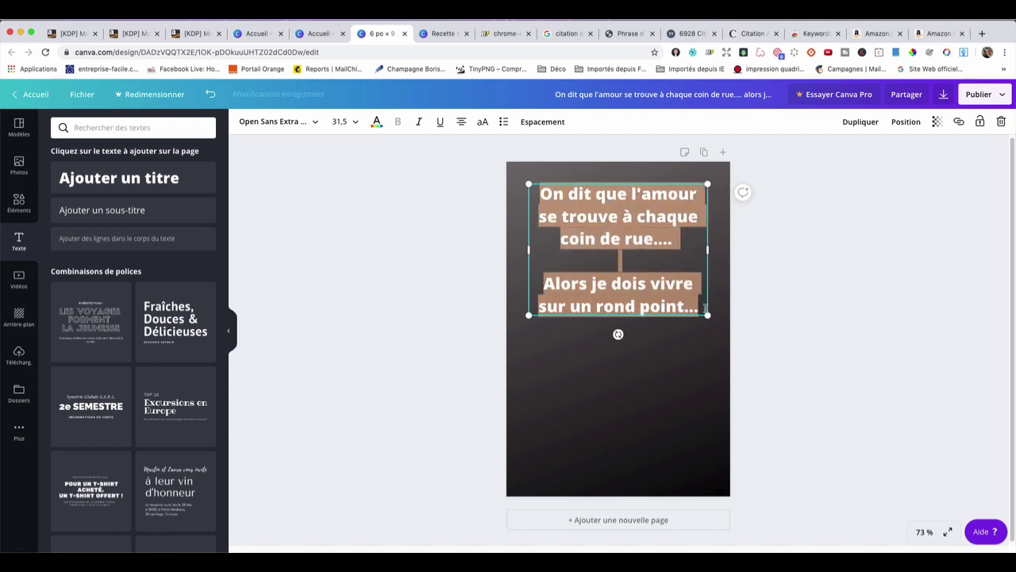
click(311, 124)
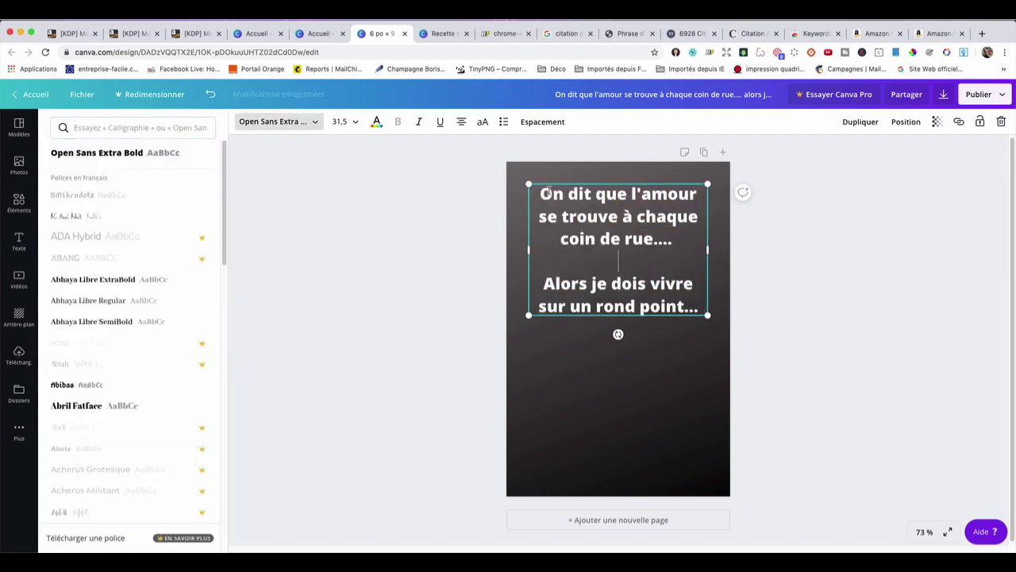
drag(541, 191, 701, 189)
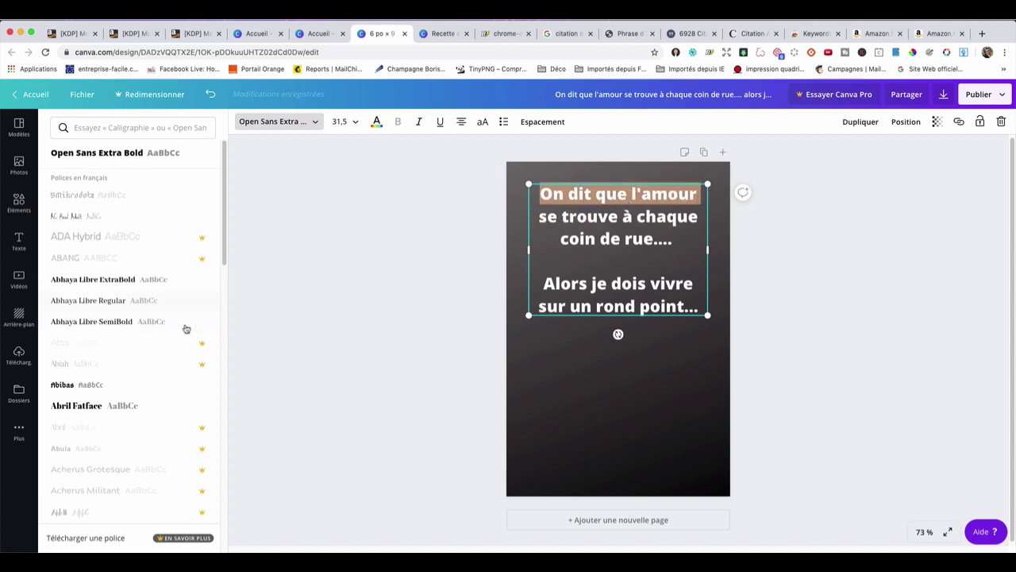
scroll(180, 333, down, 5)
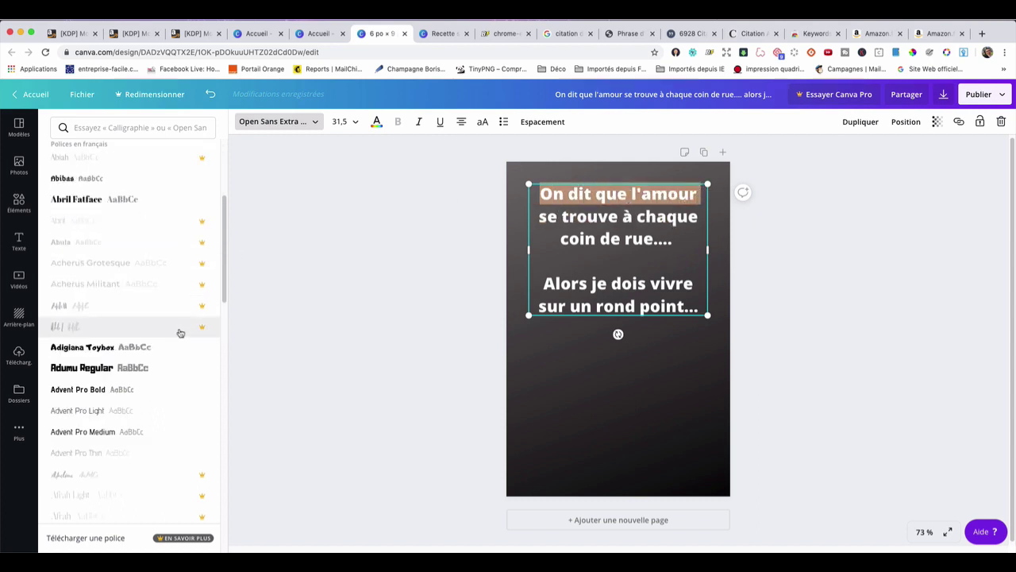
scroll(180, 333, down, 8)
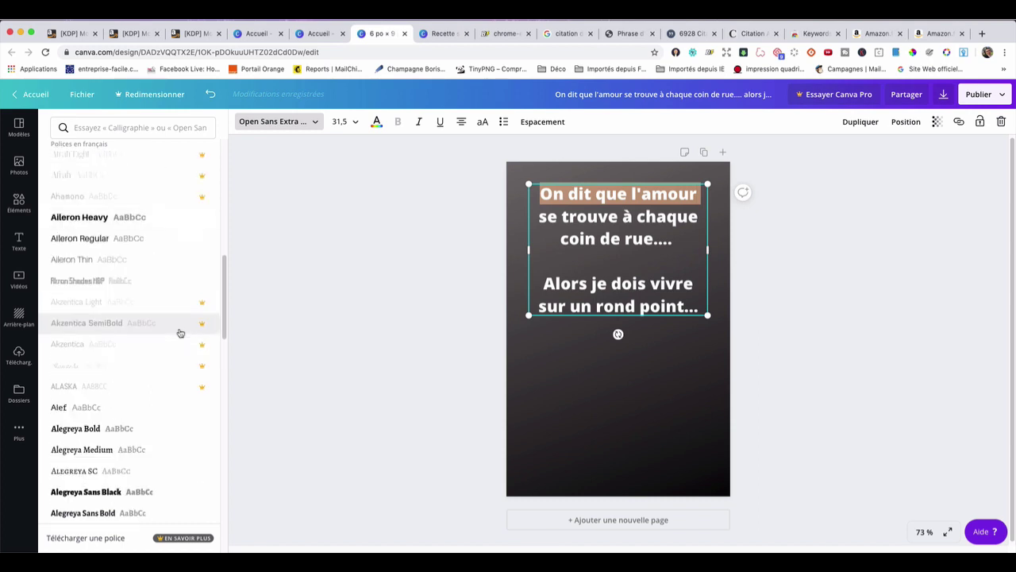
scroll(180, 333, down, 4)
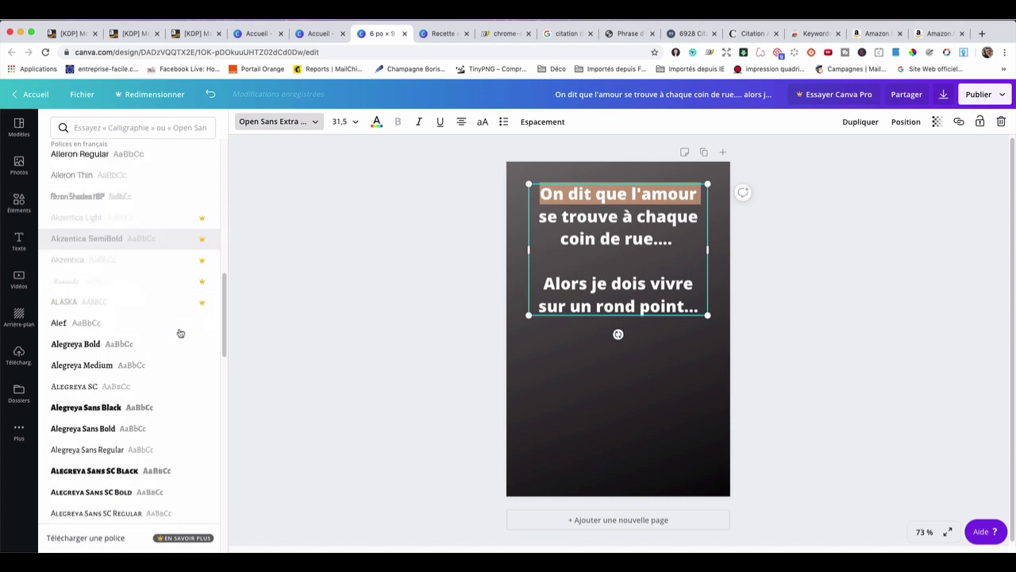
scroll(180, 334, down, 4)
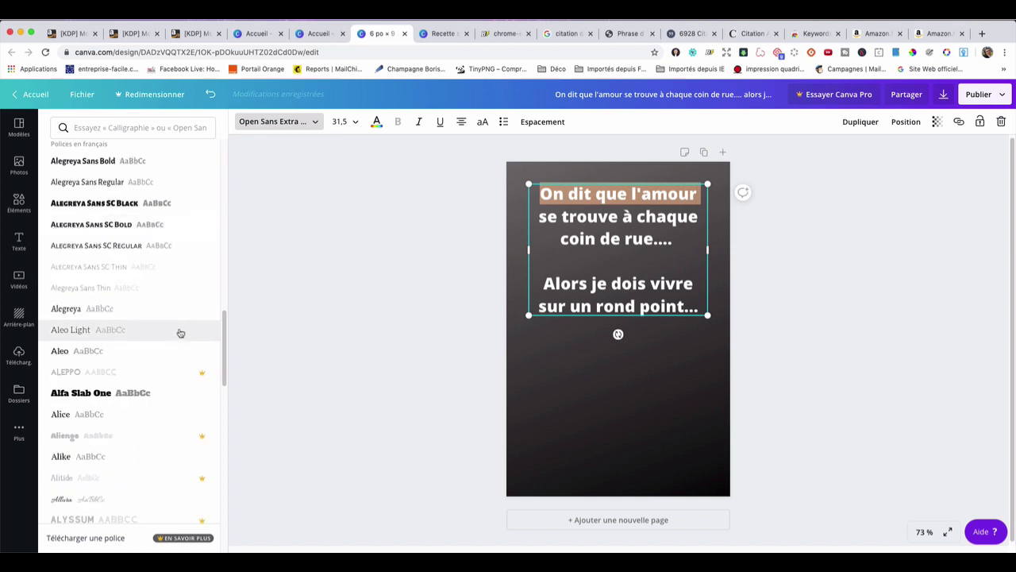
scroll(179, 318, down, 1)
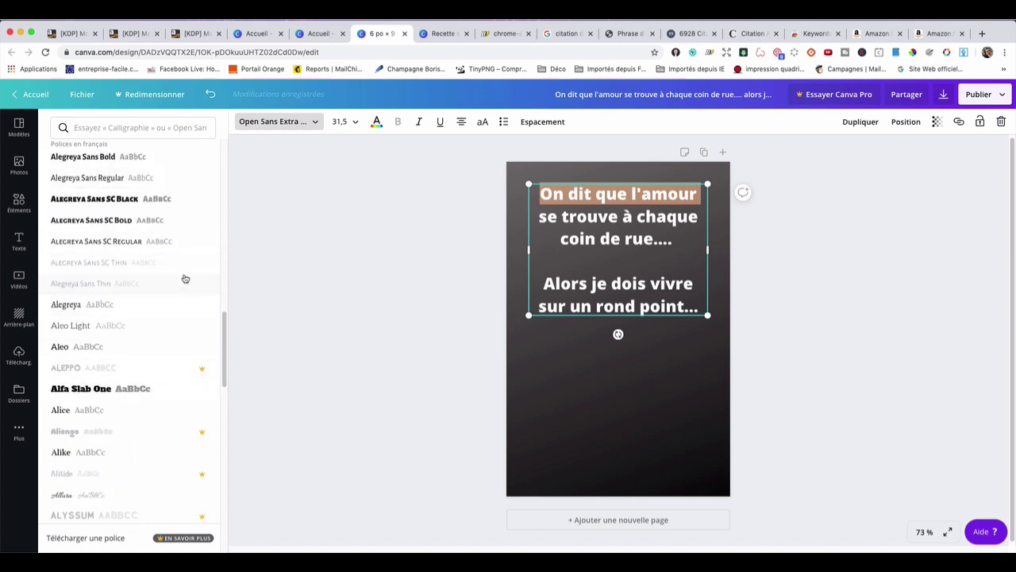
scroll(186, 277, down, 2)
click(87, 418)
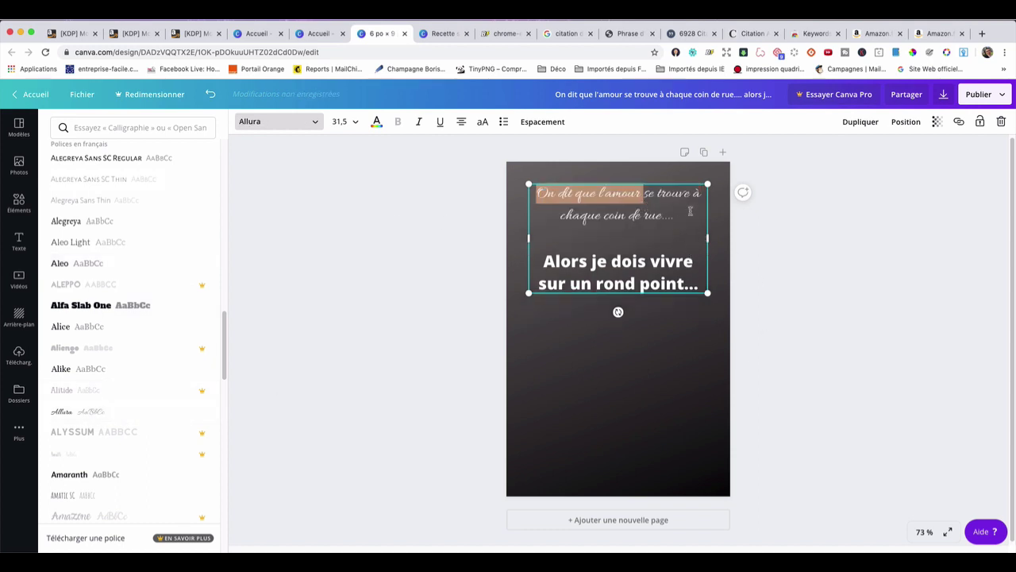
Start a new line before "se trouve" and set the line "On dit que l'amour" to font size 48.
click(651, 194)
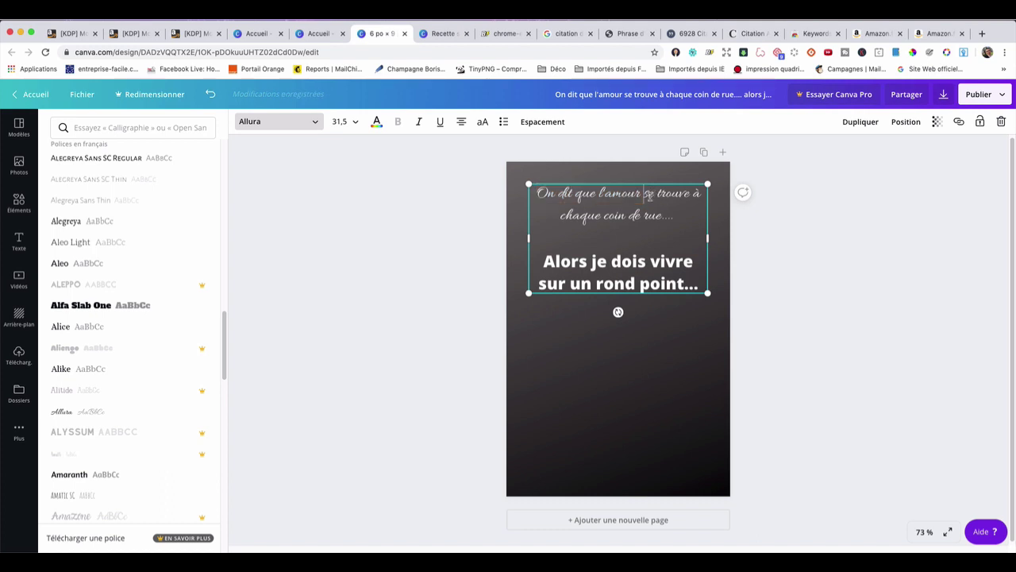
key(Return)
drag(672, 193, 567, 183)
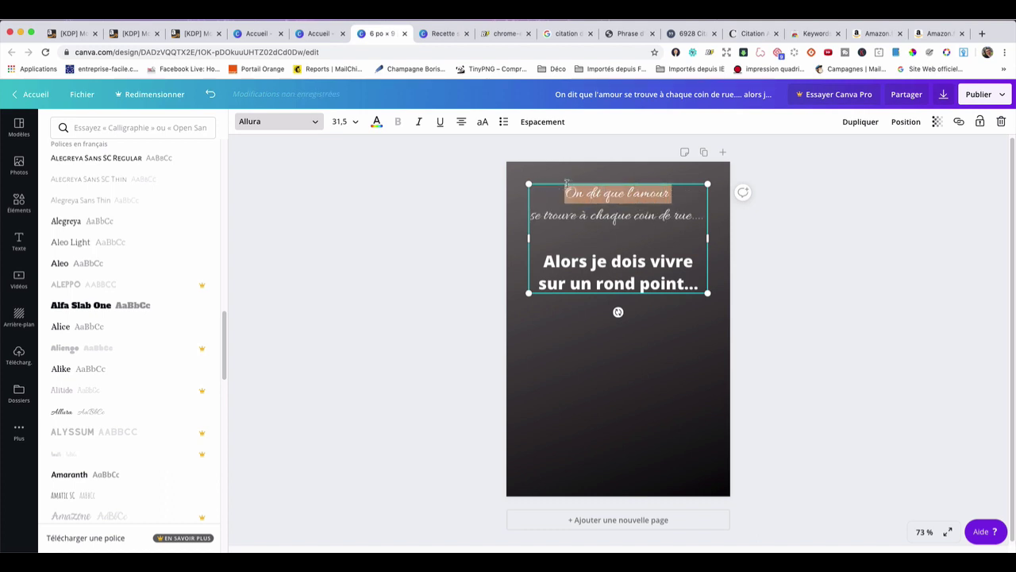
click(354, 123)
scroll(372, 356, down, 3)
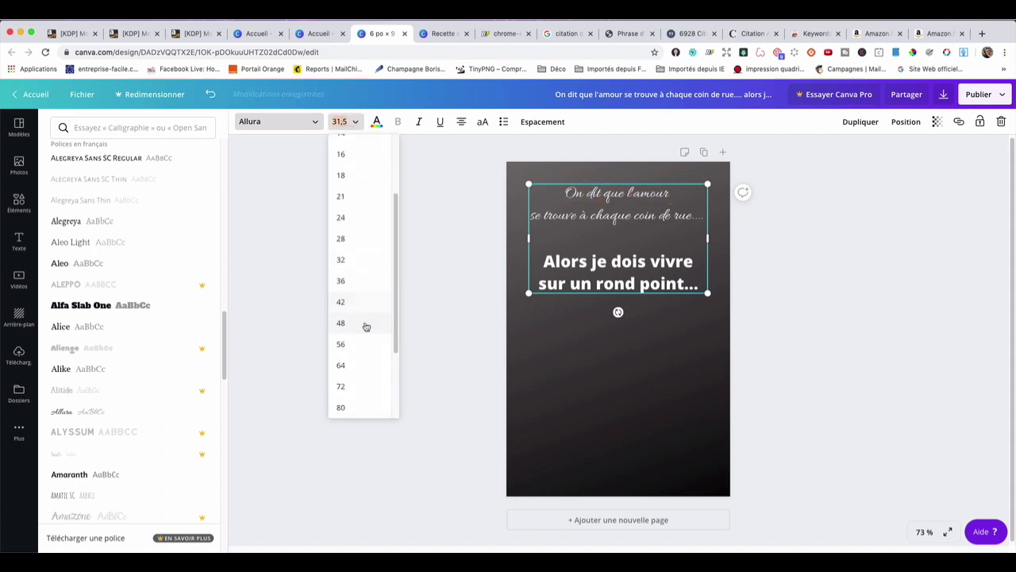
click(366, 324)
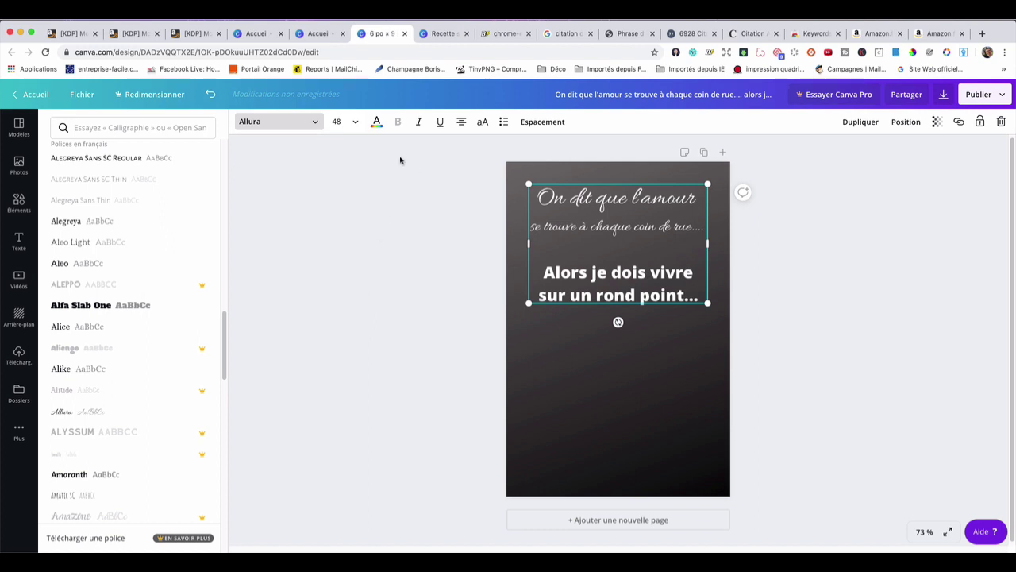
Try font sizes 64 and 56 on the line "On dit que l'amour" and return it to 48.
click(358, 122)
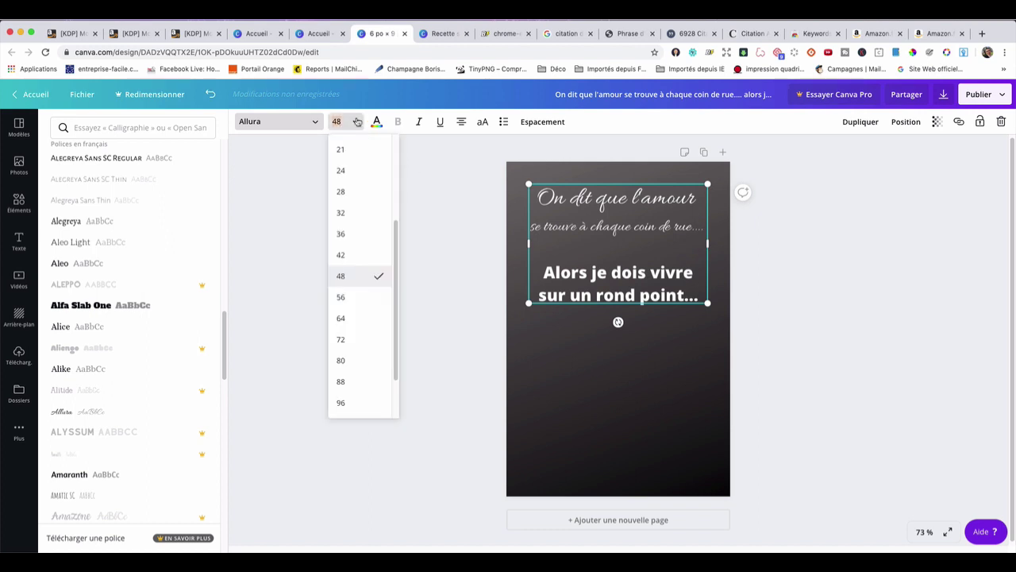
click(341, 318)
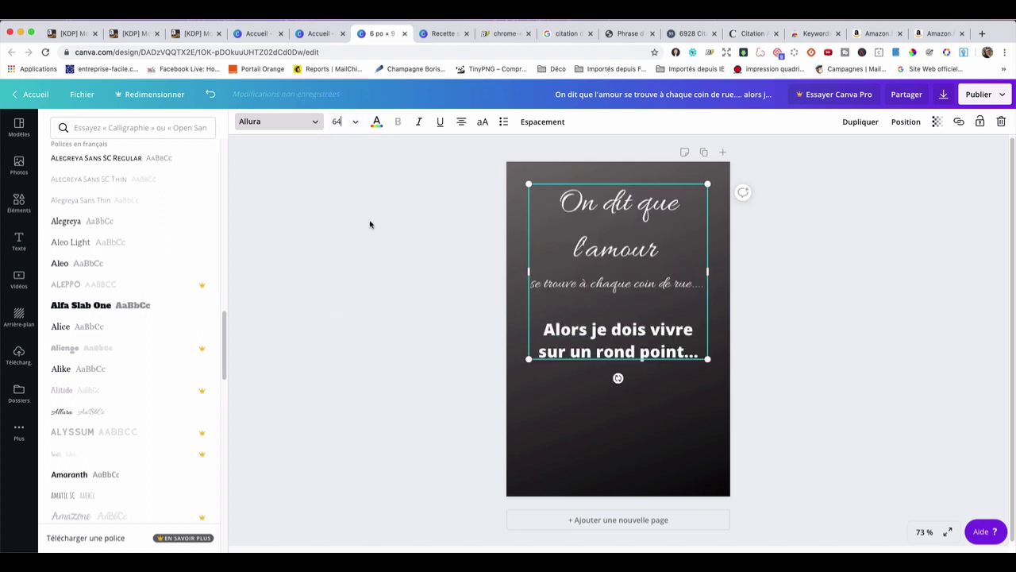
click(350, 123)
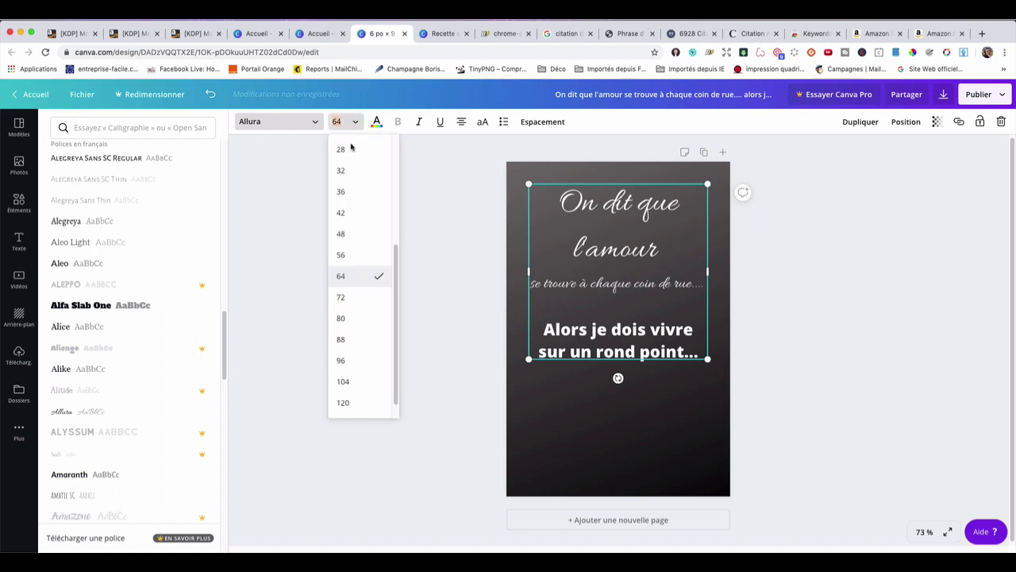
click(349, 256)
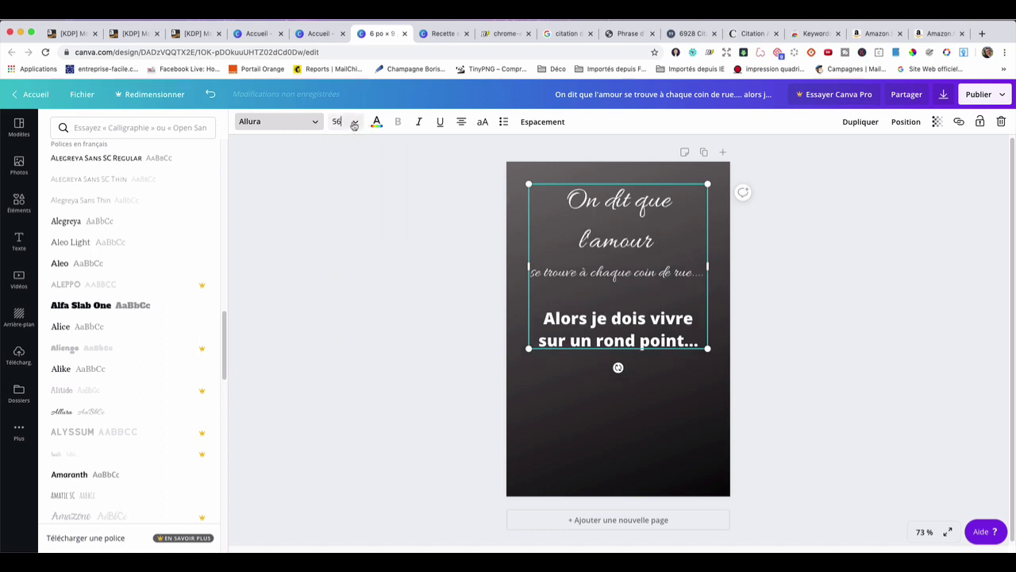
click(354, 124)
click(341, 254)
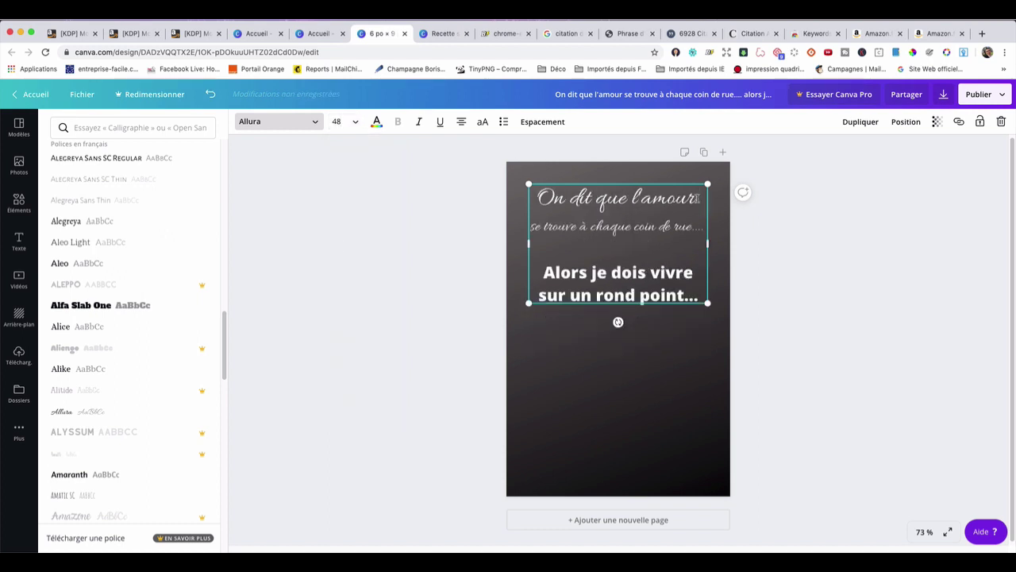
Set the line "se trouve à chaque coin de rue...." in the Amaranth font.
drag(697, 197, 539, 196)
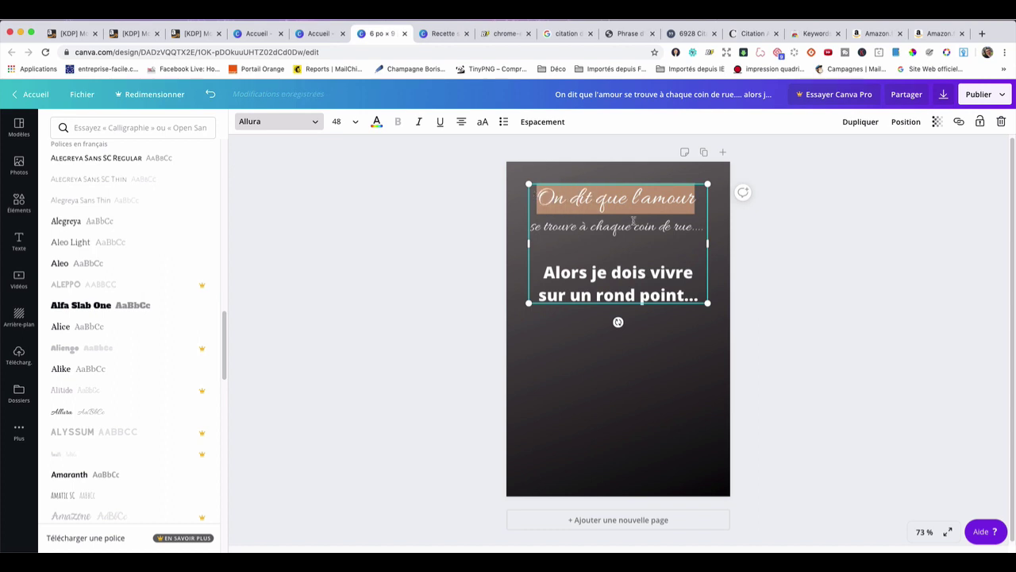
click(924, 532)
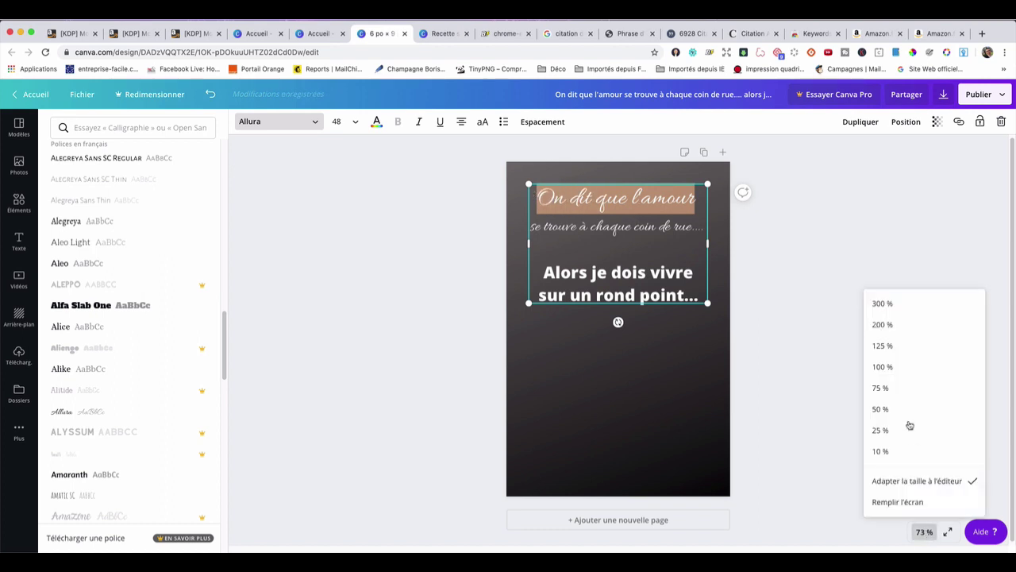
click(889, 373)
scroll(789, 433, up, 2)
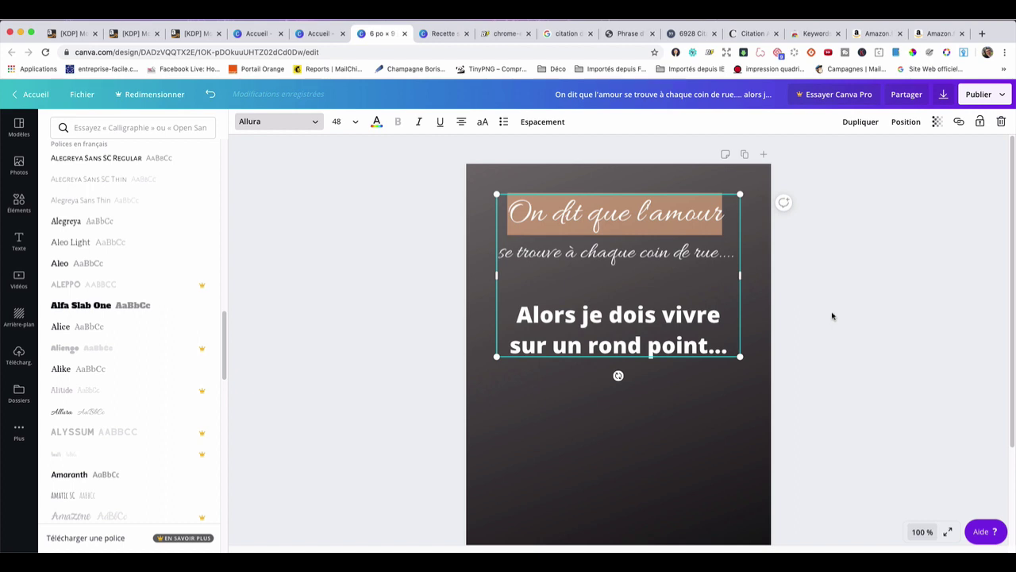
click(722, 253)
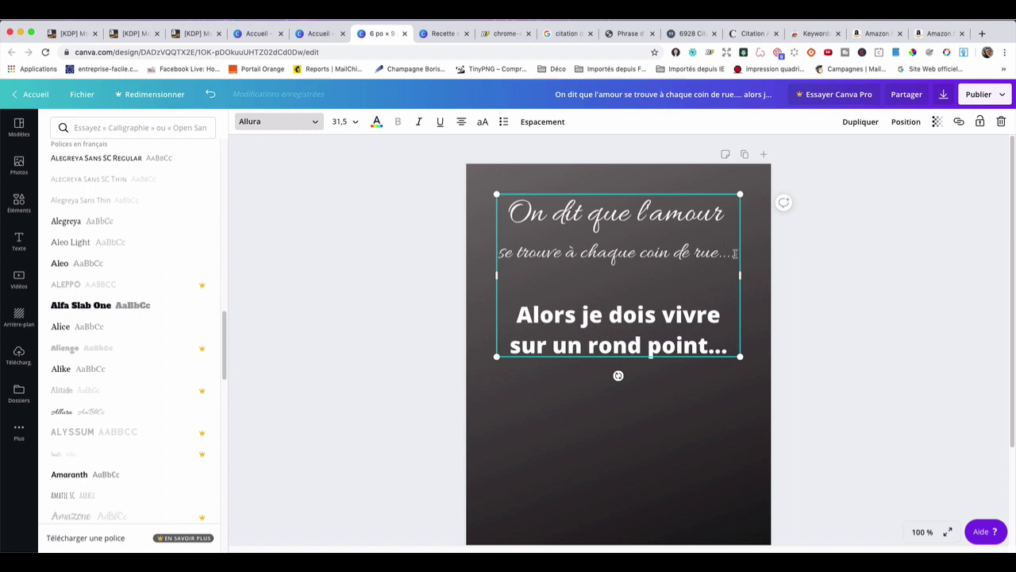
drag(735, 253, 500, 253)
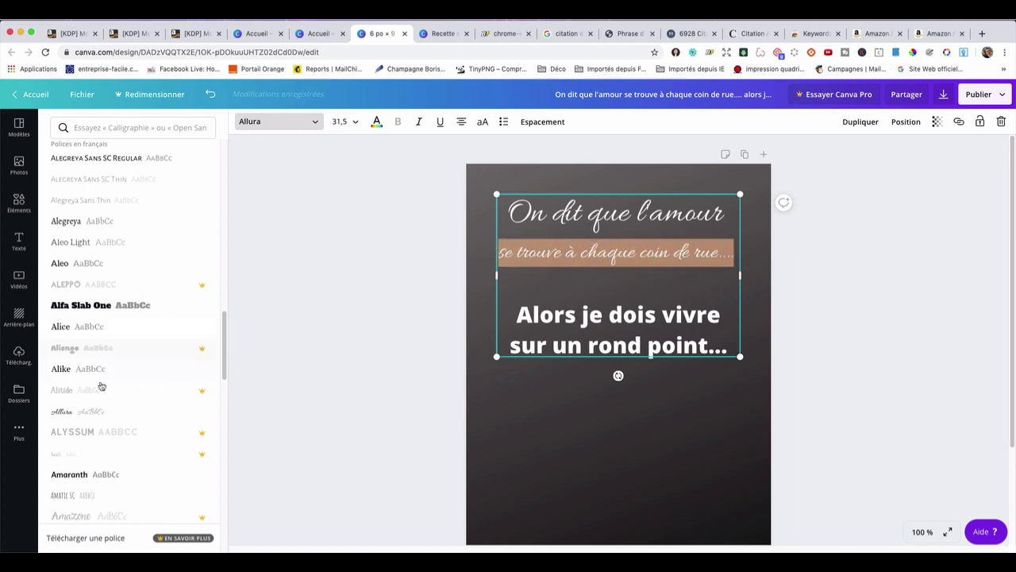
click(72, 474)
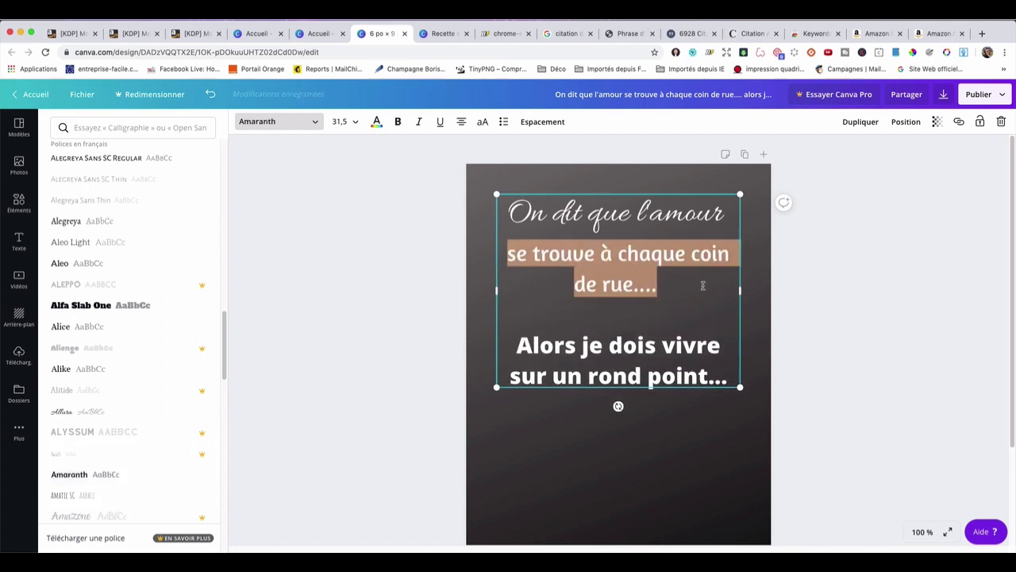
Set the second sentence, starting with "Alors je dois vivre", in the Allura font.
drag(518, 346, 719, 346)
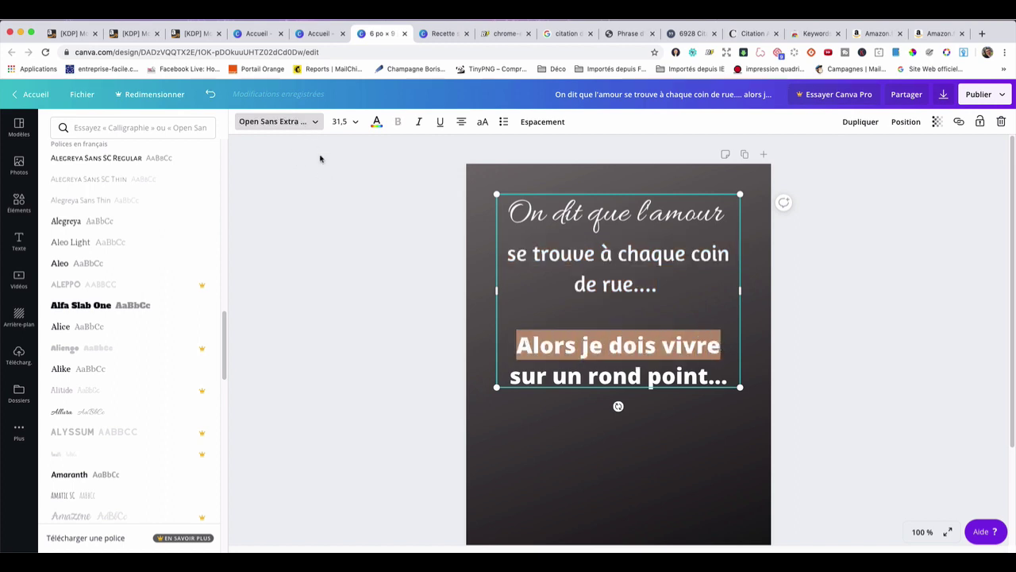
scroll(200, 278, up, 5)
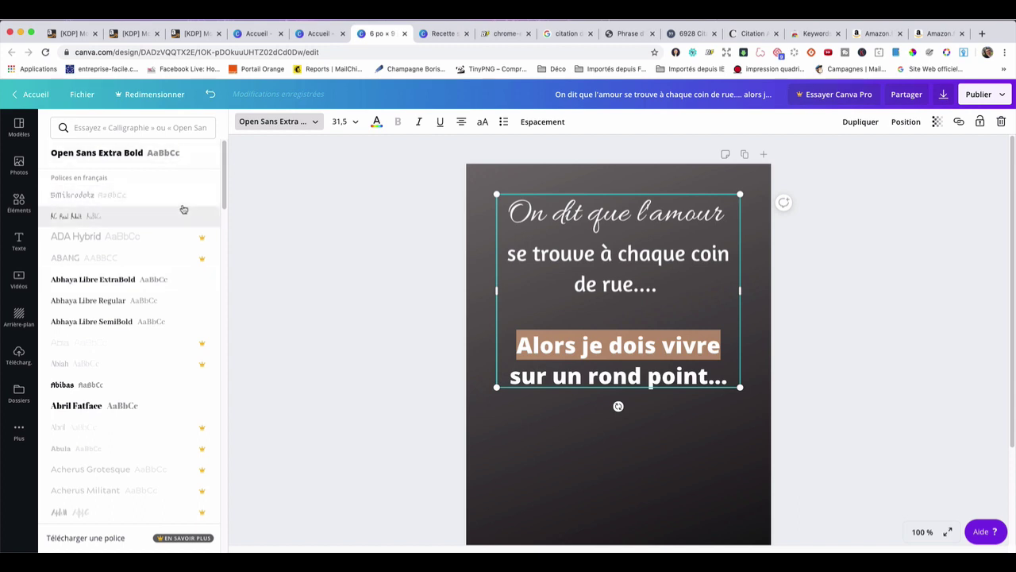
scroll(147, 282, down, 6)
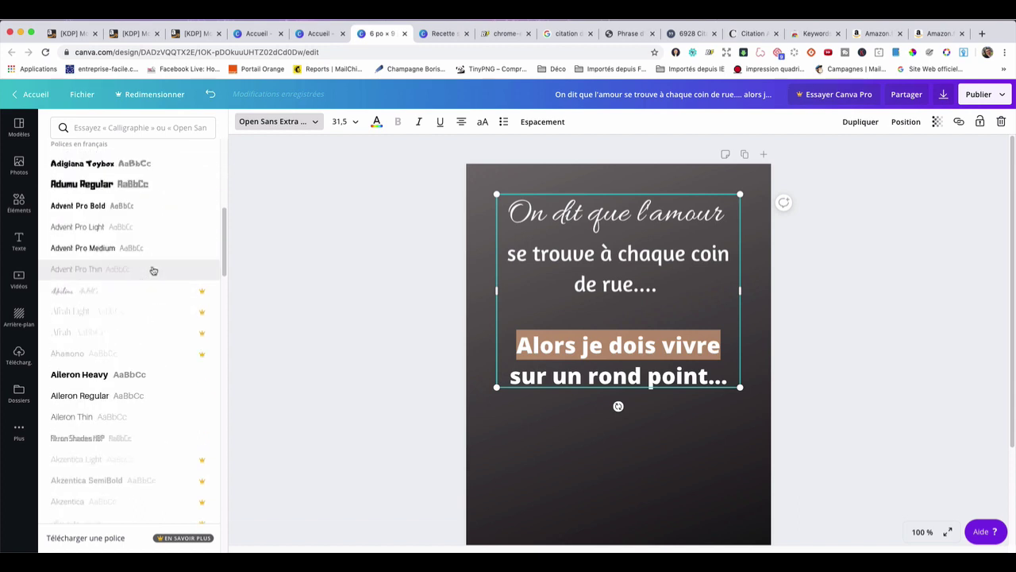
scroll(153, 270, down, 5)
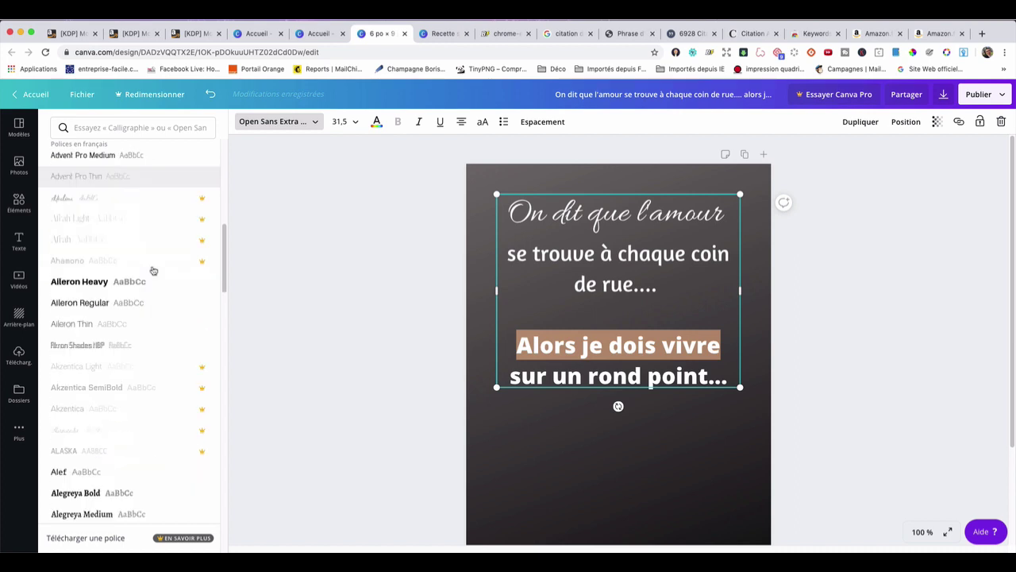
scroll(153, 269, down, 5)
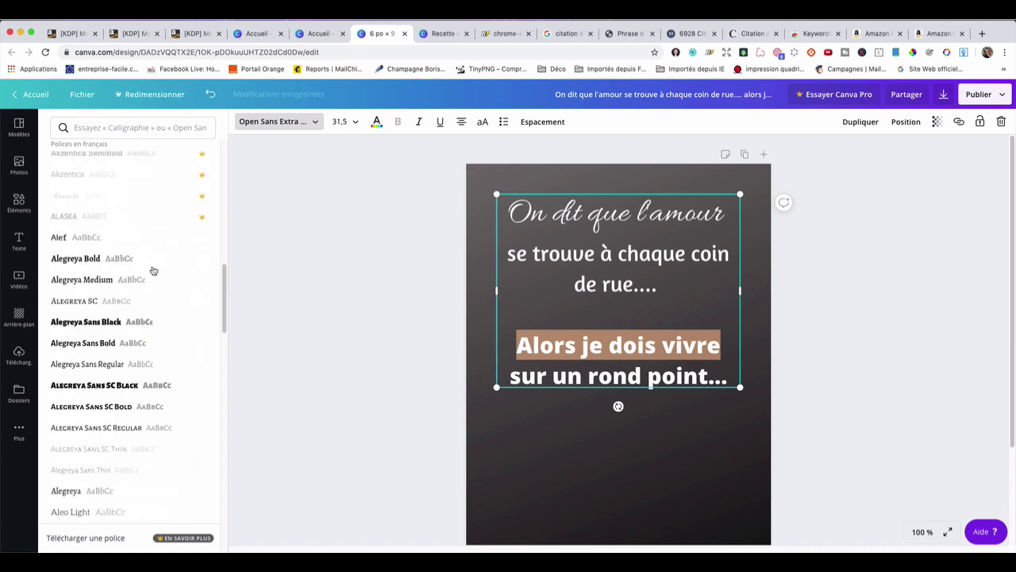
click(88, 442)
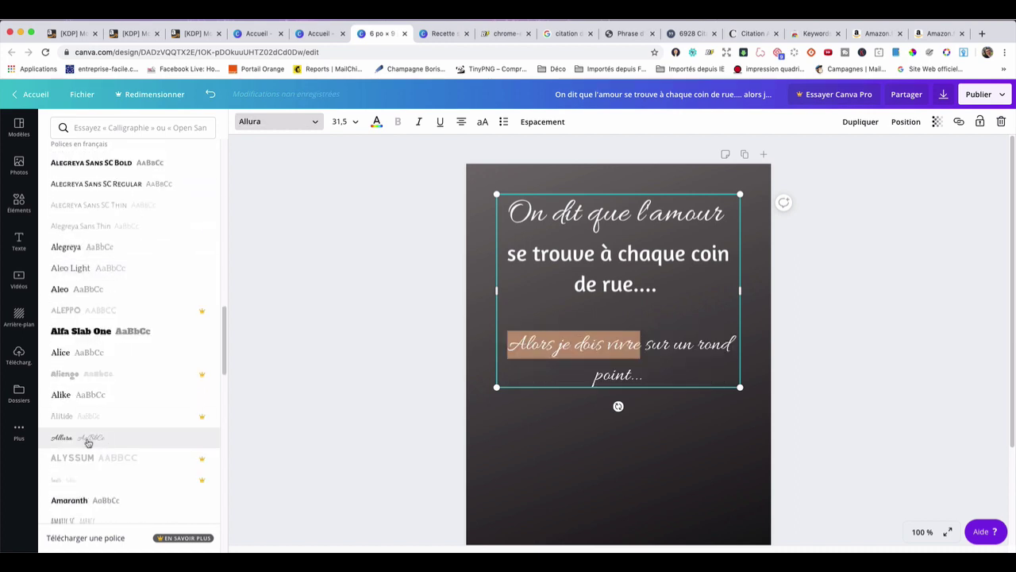
Put "sur un rond point..." on its own line and set that line in the Amaranth font.
click(647, 349)
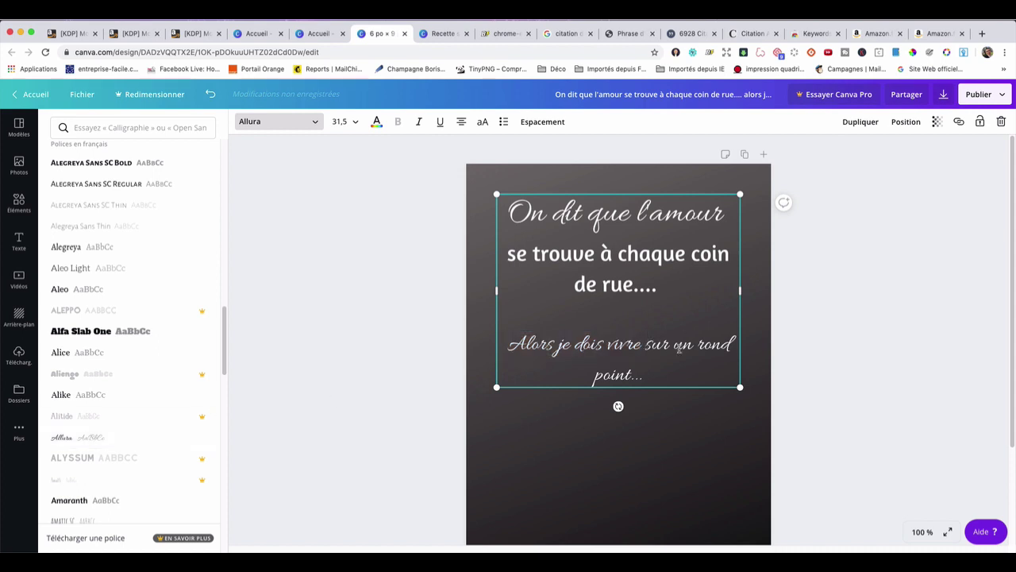
key(Return)
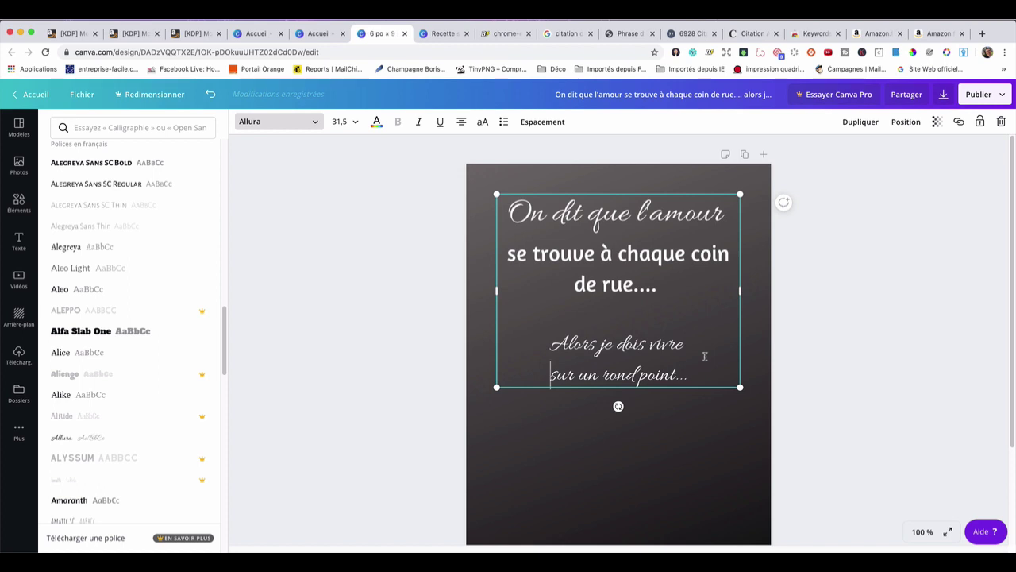
click(511, 254)
drag(550, 375, 694, 377)
click(314, 123)
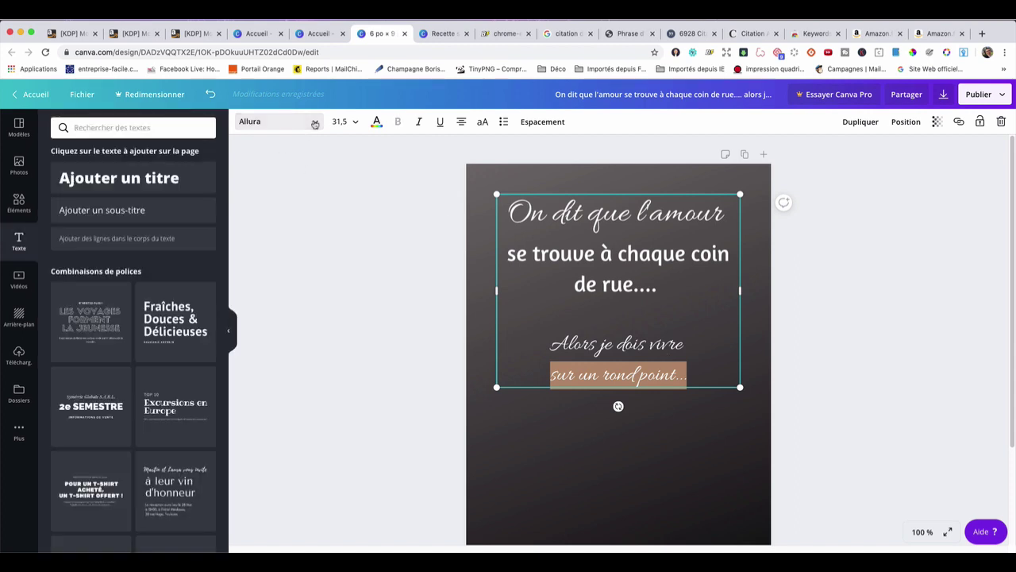
click(315, 123)
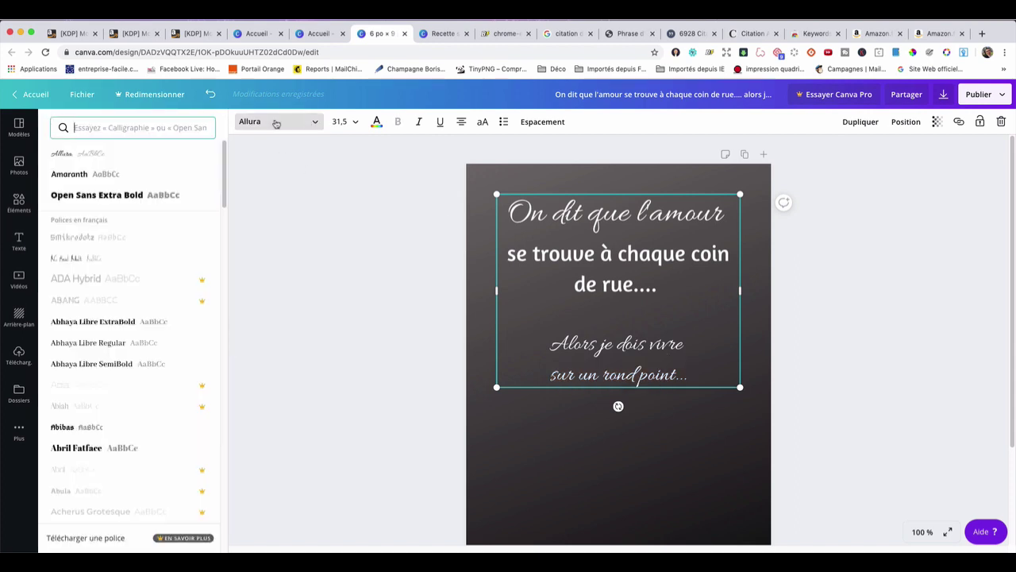
click(99, 174)
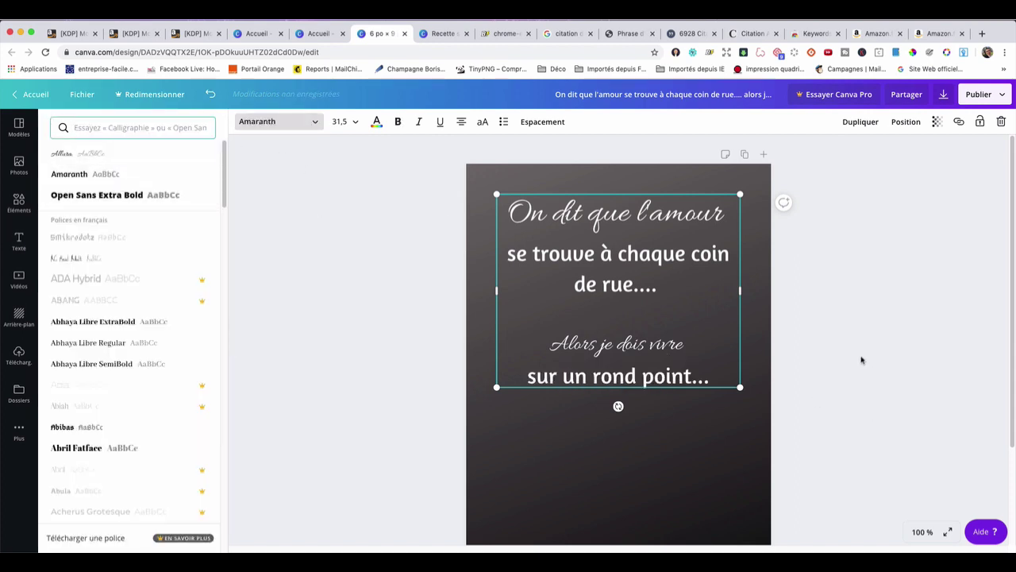
Set the line "Alors je dois vivre" to font size 48.
scroll(847, 347, down, 3)
scroll(848, 347, up, 2)
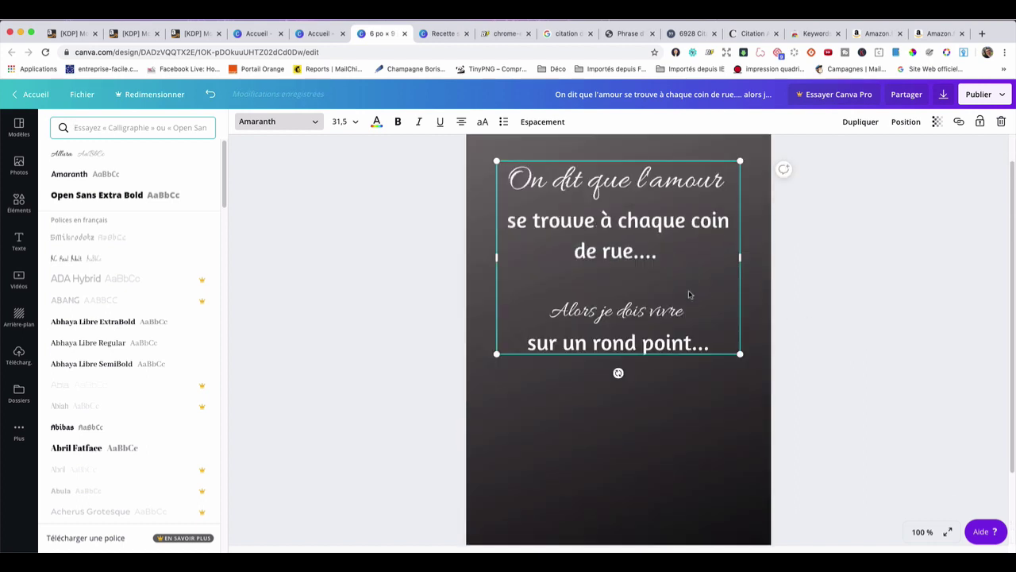
click(555, 315)
drag(547, 311, 691, 313)
click(357, 123)
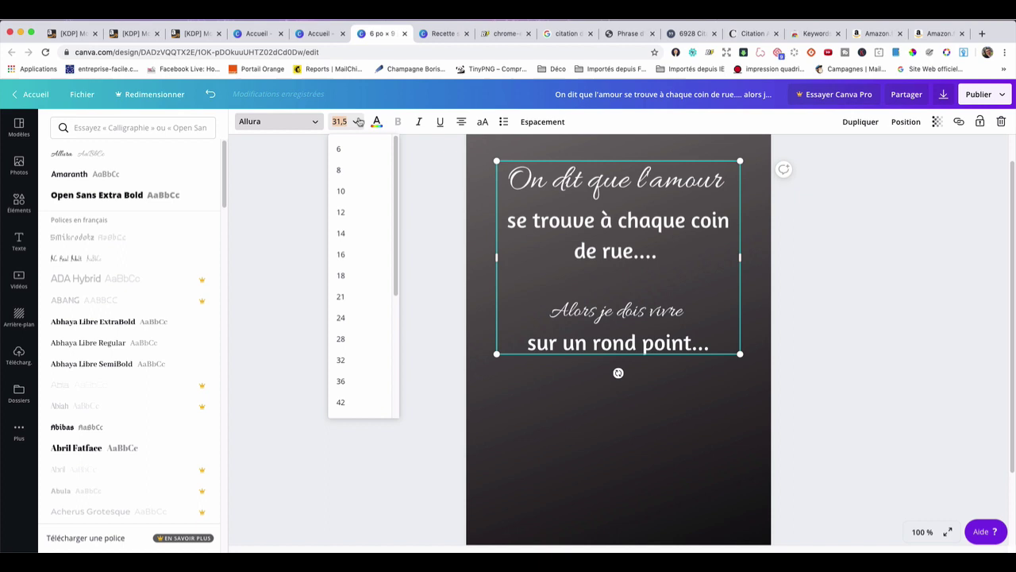
click(343, 370)
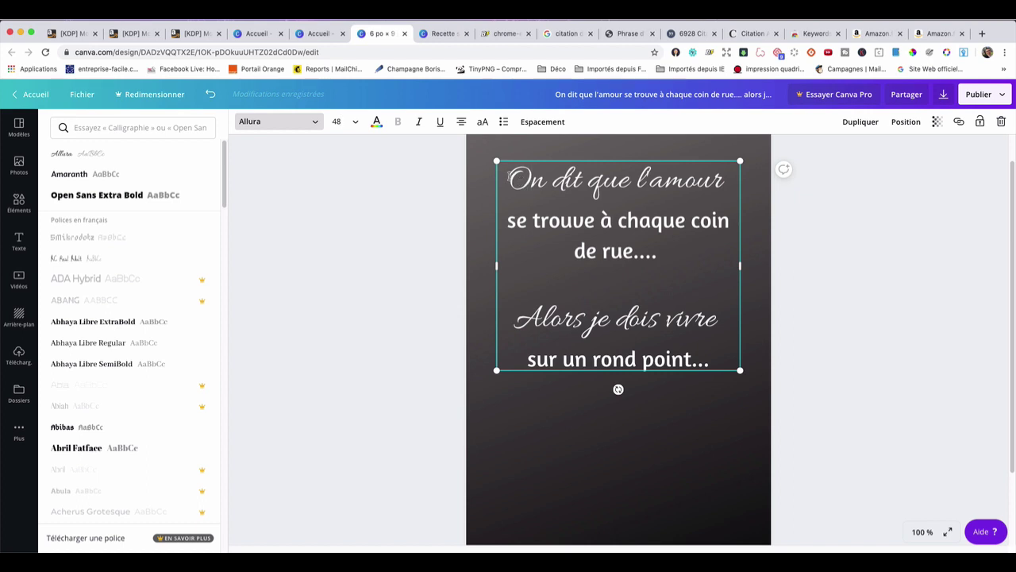
Capitalise "amour" in the quote's first line so it reads "On dit que l'Amour".
drag(509, 176, 732, 187)
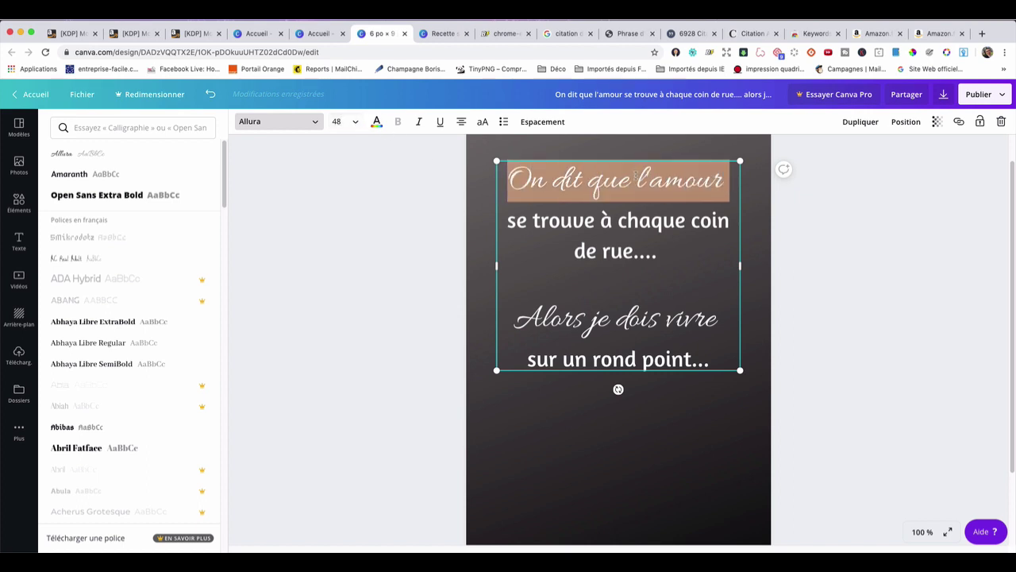
click(658, 182)
key(shift+Left)
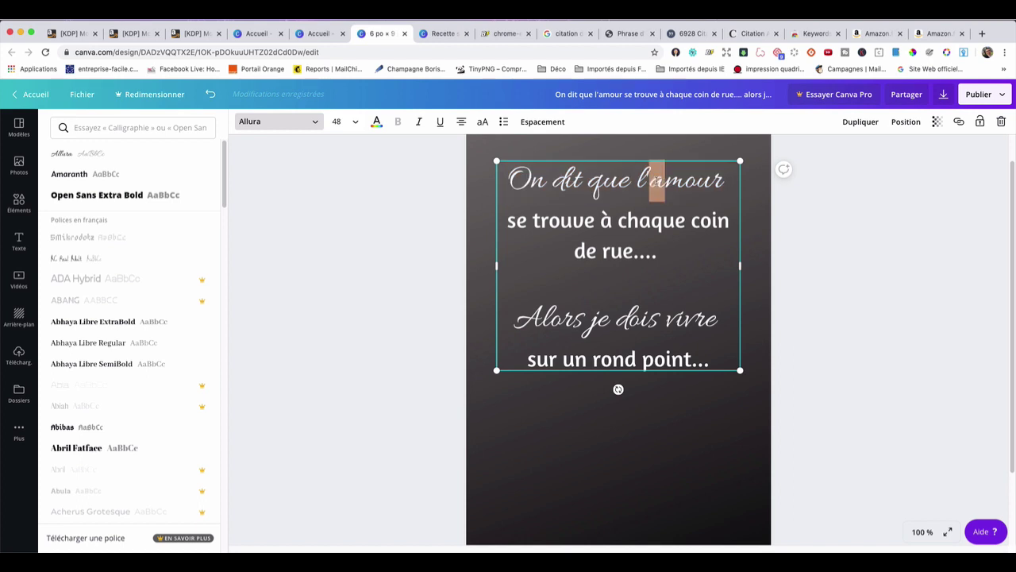
text(A)
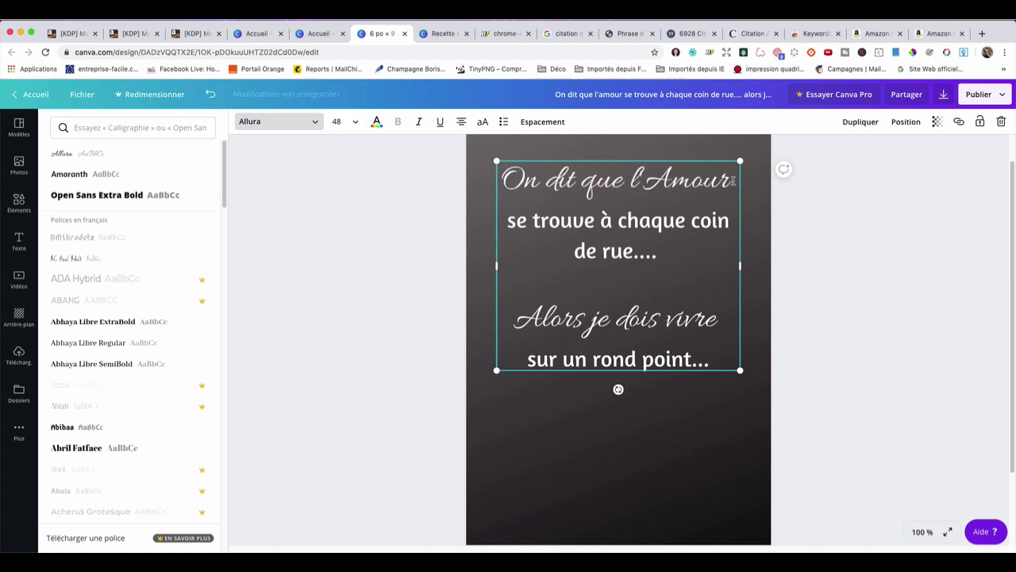
Set the line "On dit que l'Amour" to font size 52.
drag(733, 181, 501, 181)
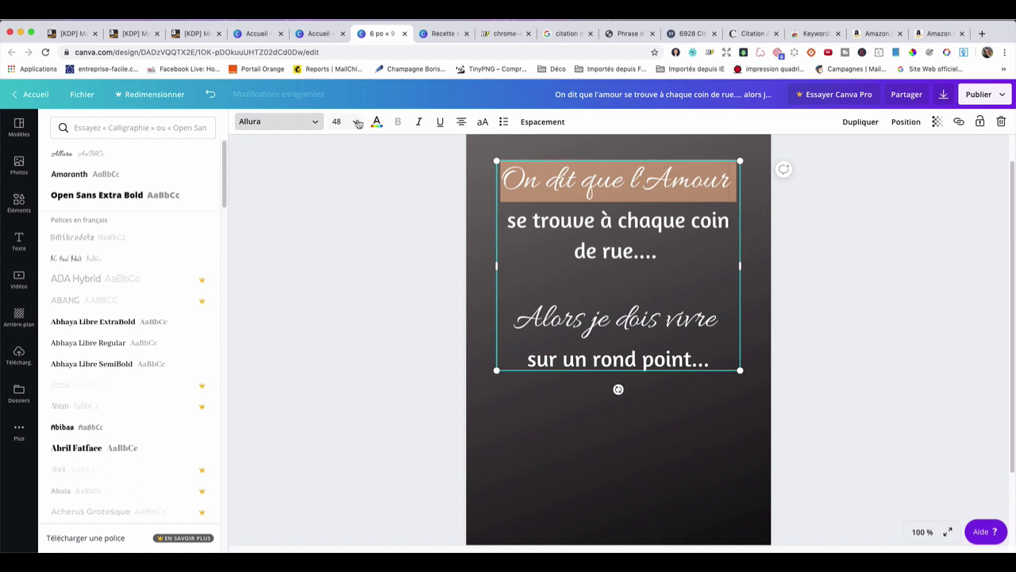
click(357, 123)
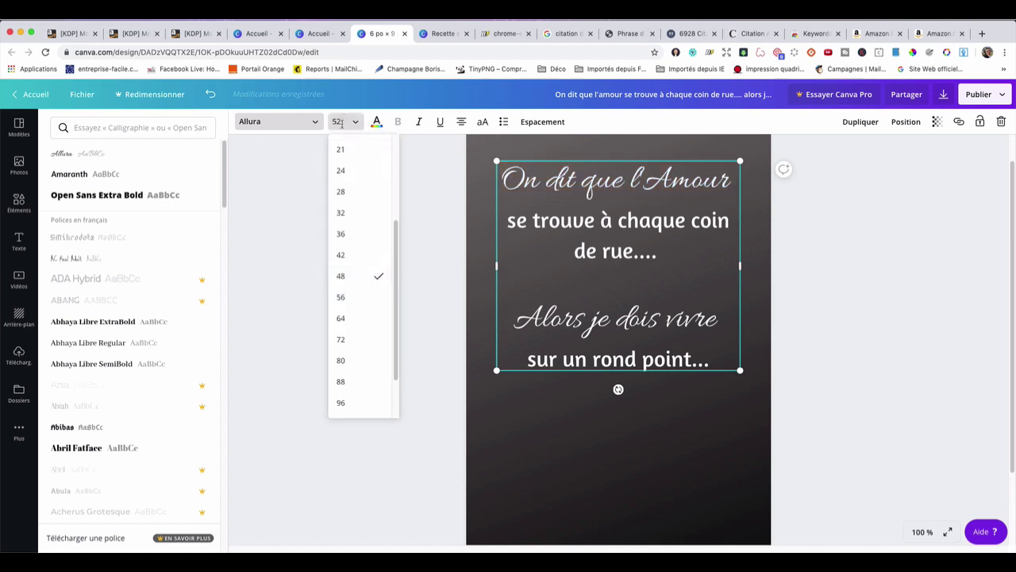
key(Return)
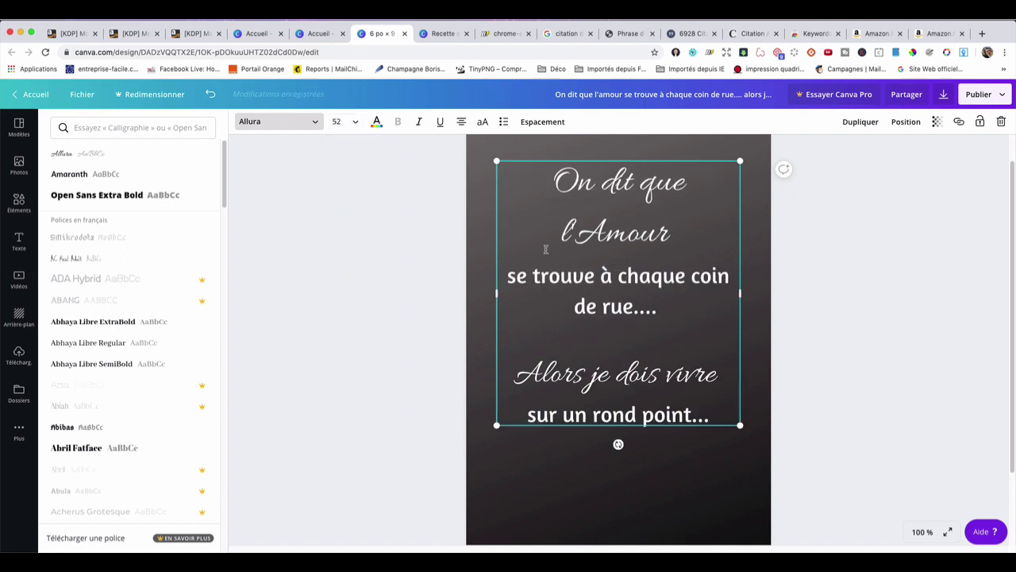
Widen the quote's text box slightly so that "On dit que l'Amour" fits on a single line.
drag(494, 293, 491, 294)
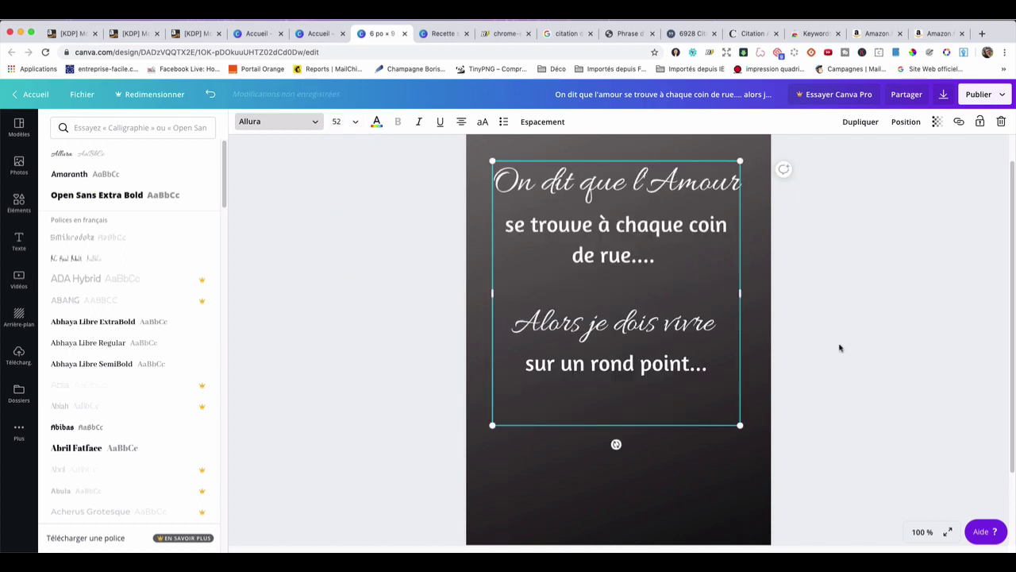
click(840, 347)
click(672, 226)
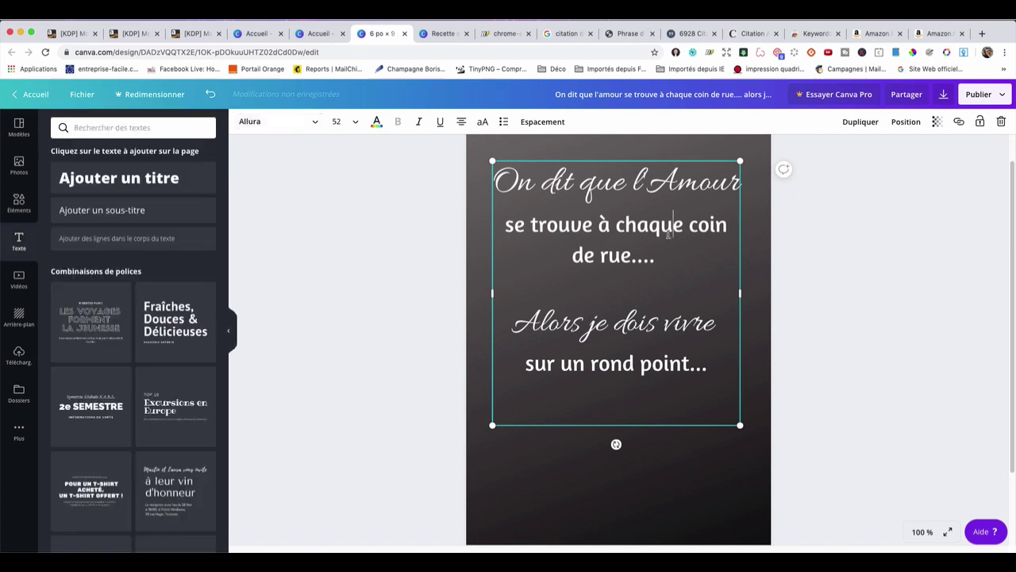
click(971, 327)
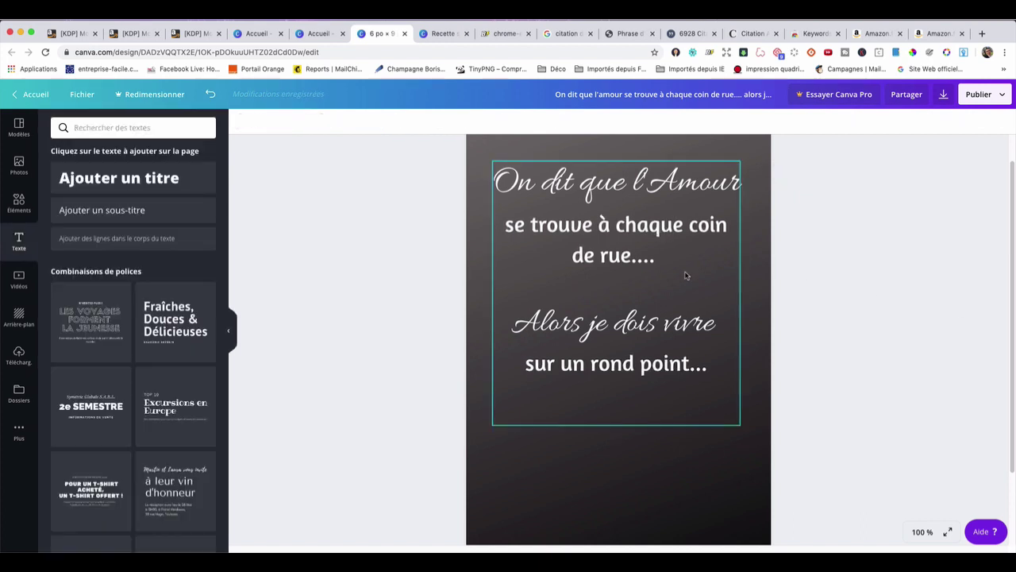
Display the page margins on the cover and check the quote's text box against them.
click(82, 94)
click(95, 198)
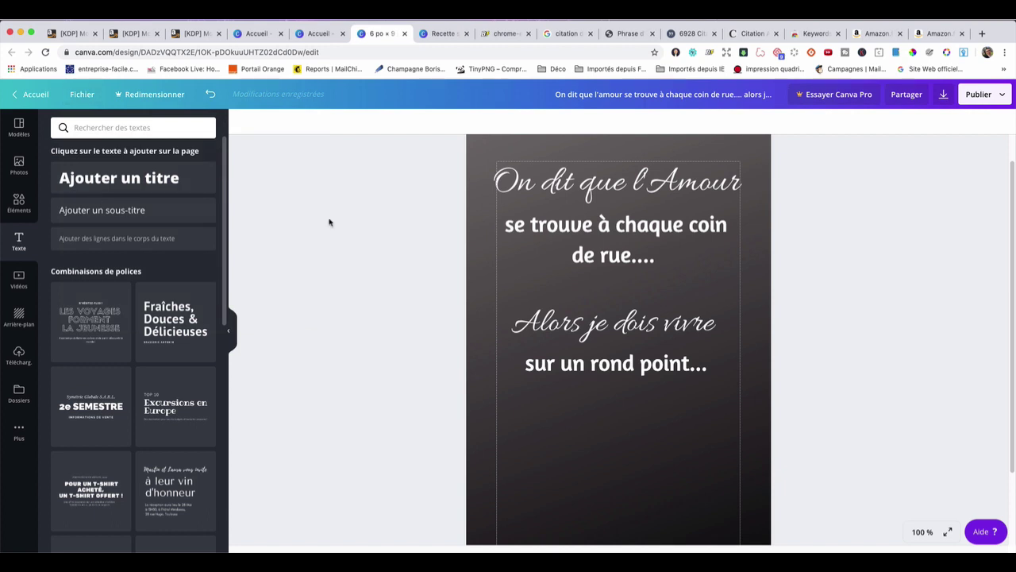
click(714, 183)
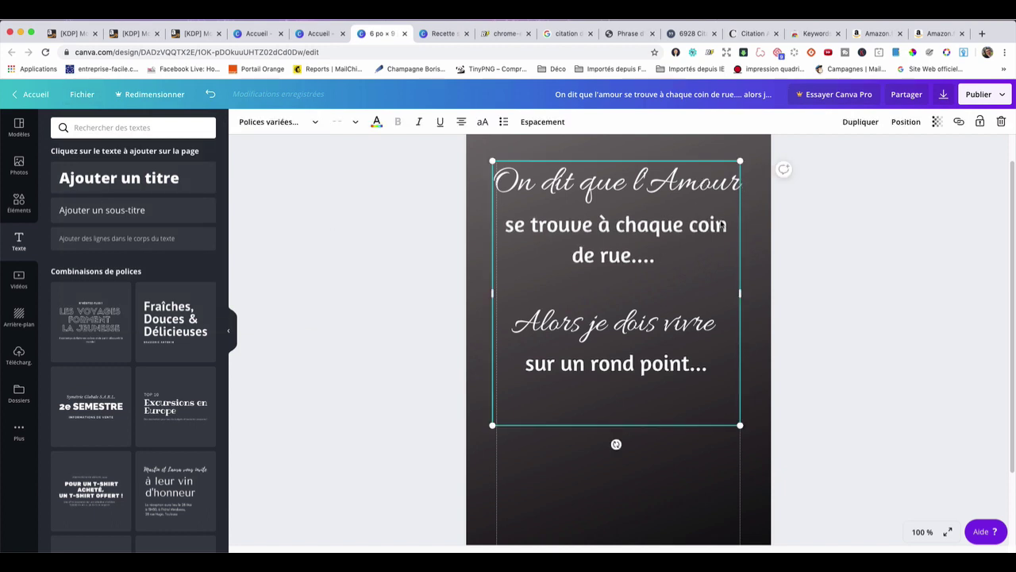
click(861, 242)
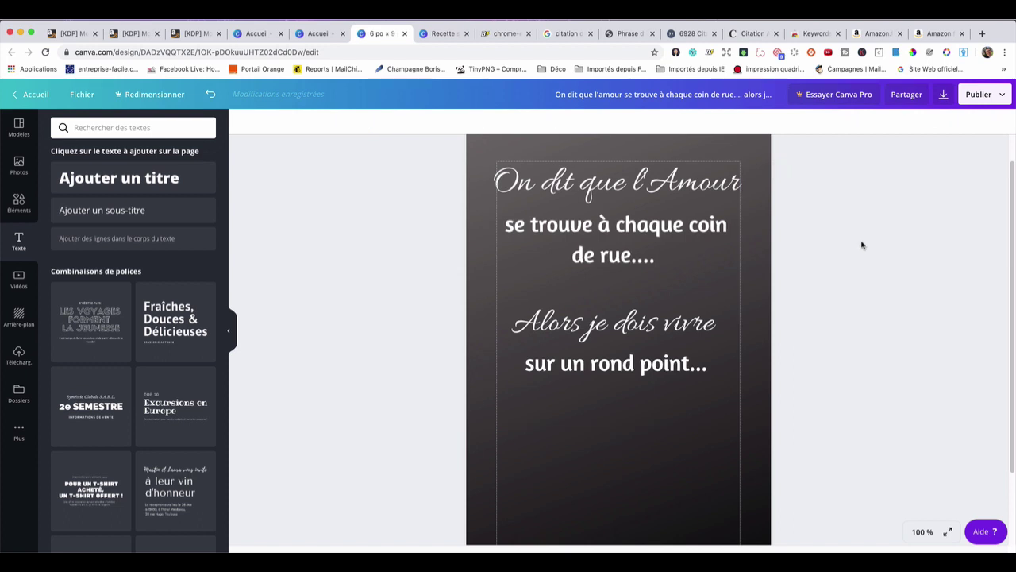
Set the line "On dit que l'Amour" to font size 51.
click(500, 183)
drag(497, 182, 742, 198)
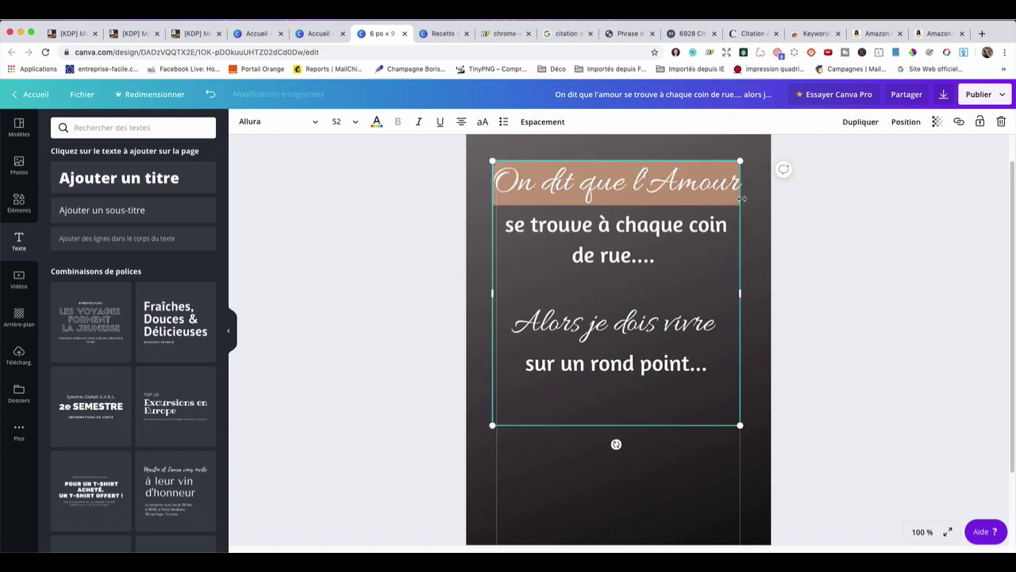
click(337, 121)
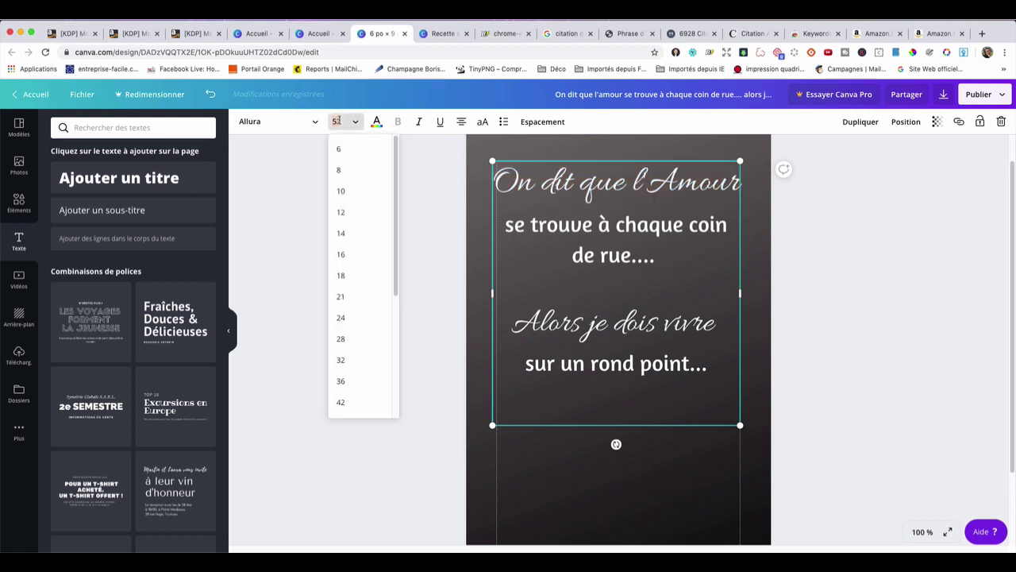
click(337, 121)
click(337, 121)
click(339, 120)
click(343, 121)
text(51)
key(Return)
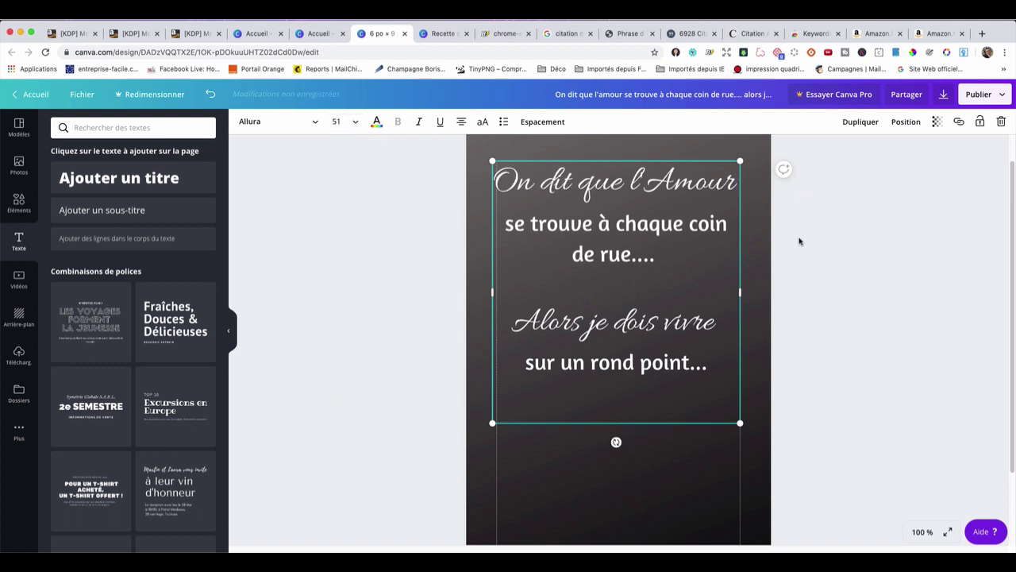
click(824, 247)
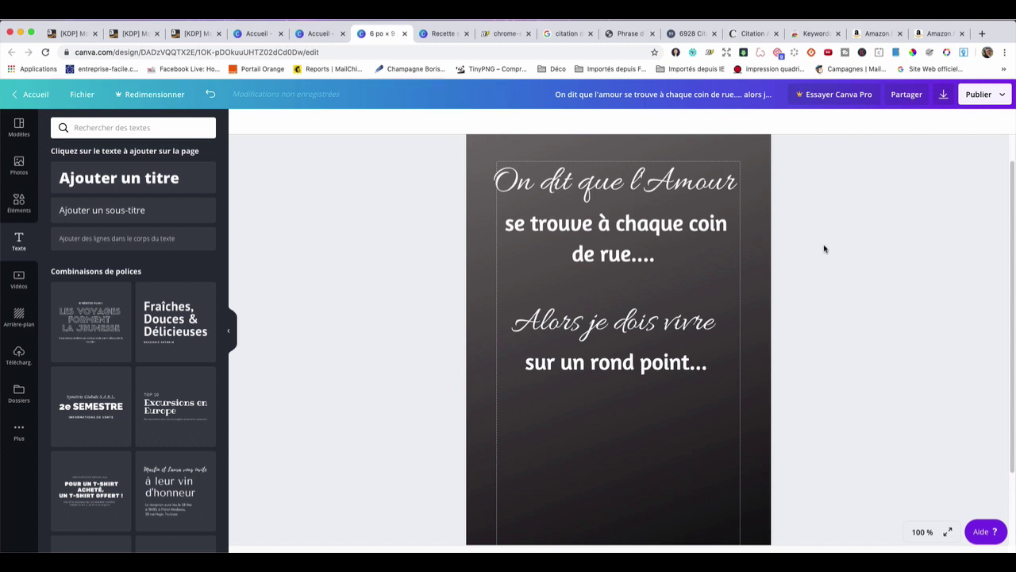
Set the line "On dit que l'Amour" to font size 50 to bring it within the margins.
click(616, 397)
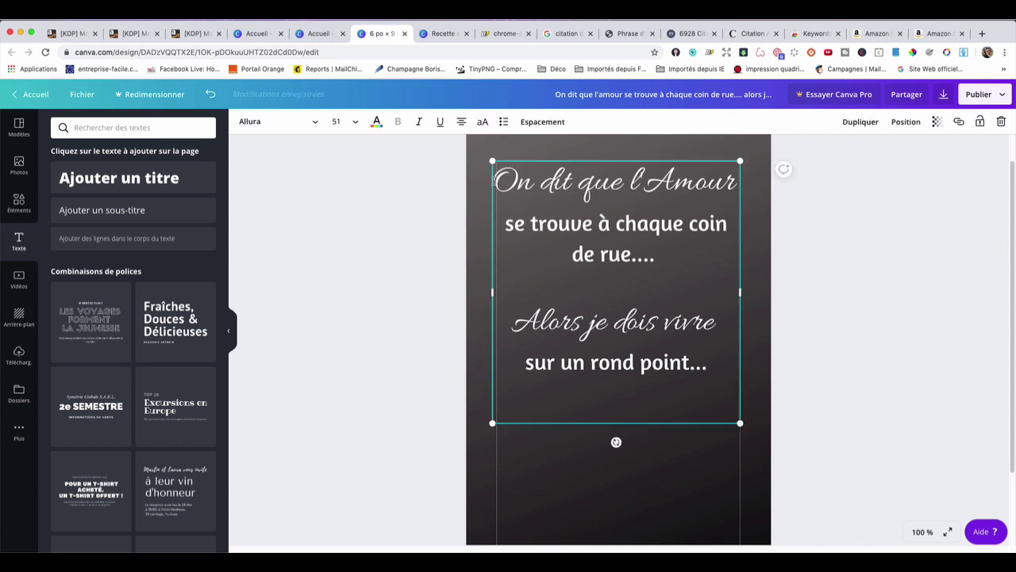
drag(496, 181, 737, 191)
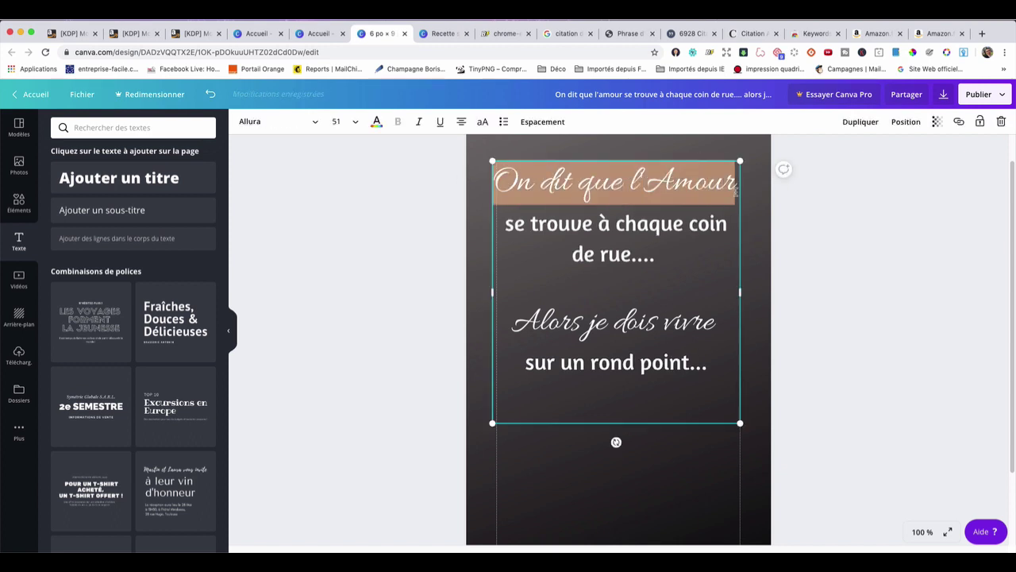
click(353, 123)
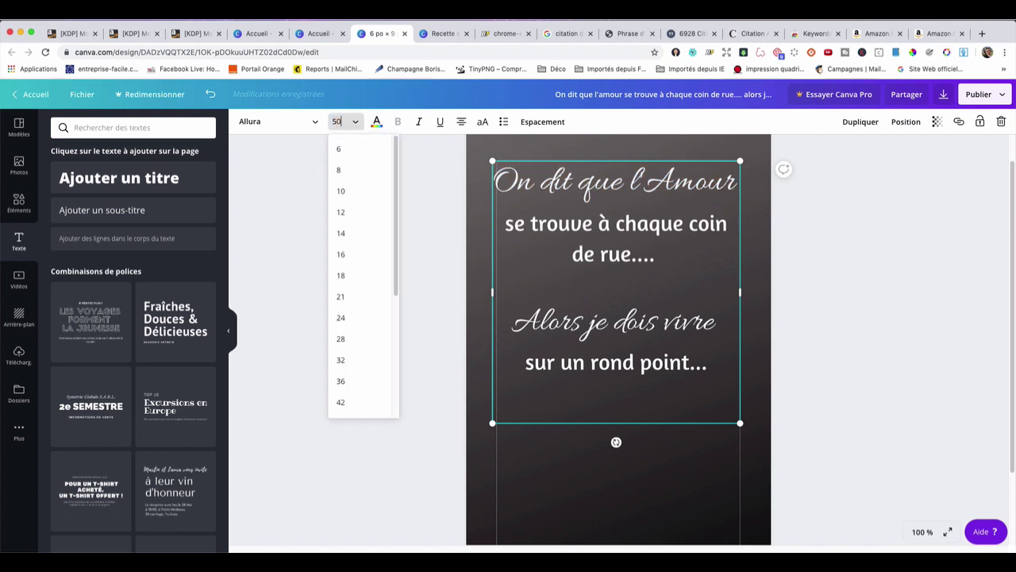
text(50)
key(Return)
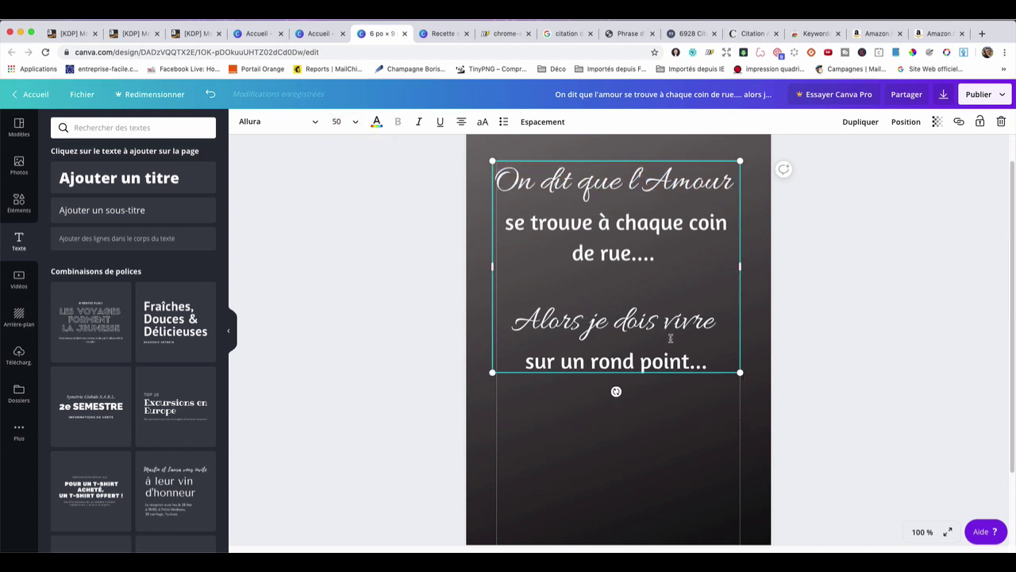
Set the line "Alors je dois vivre" to font size 50.
drag(719, 326, 510, 312)
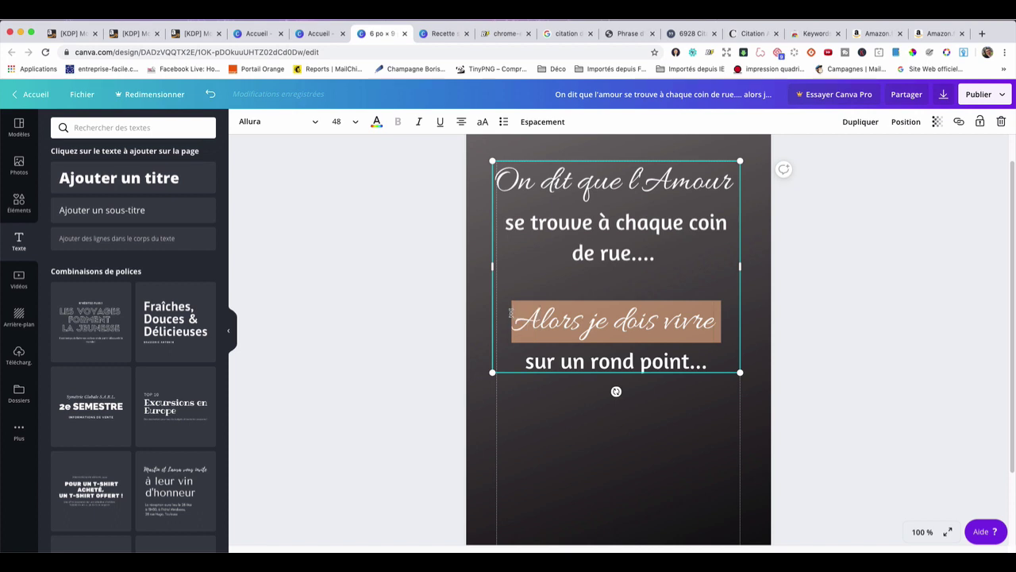
click(338, 120)
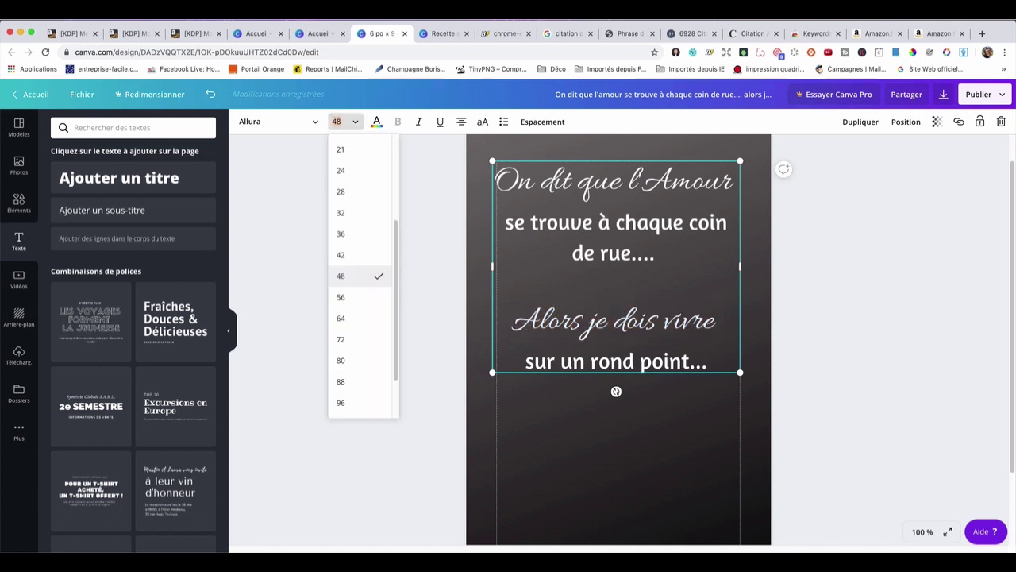
key(Return)
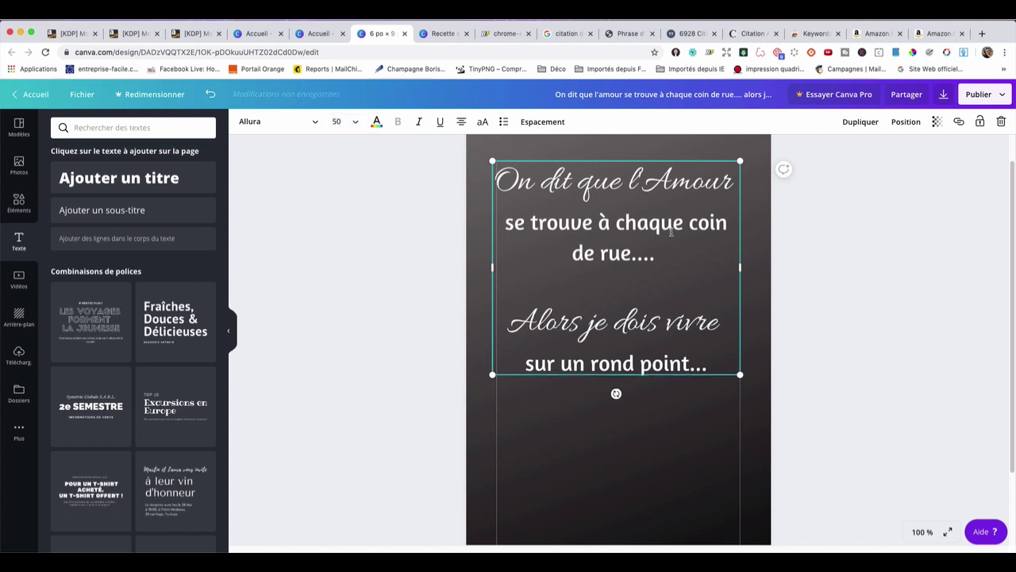
Set the text "se trouve à chaque coin de rue...." to font size 36.
click(649, 223)
drag(505, 223, 689, 250)
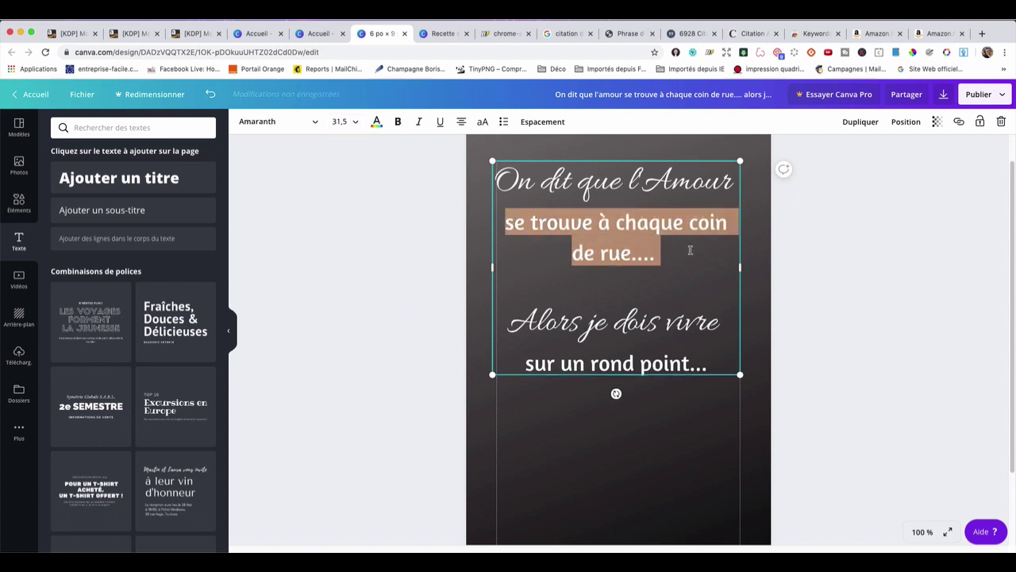
click(357, 123)
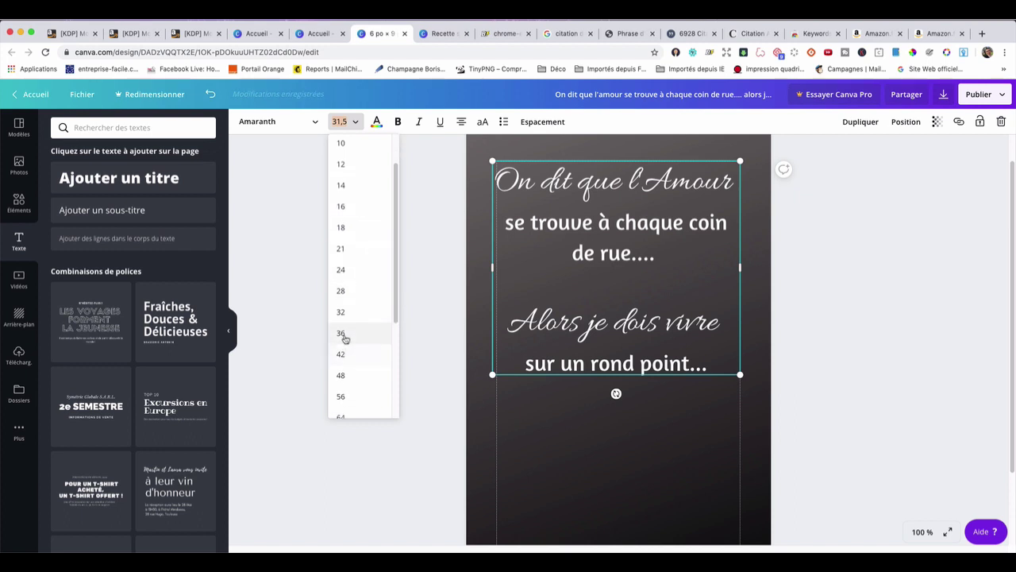
click(344, 336)
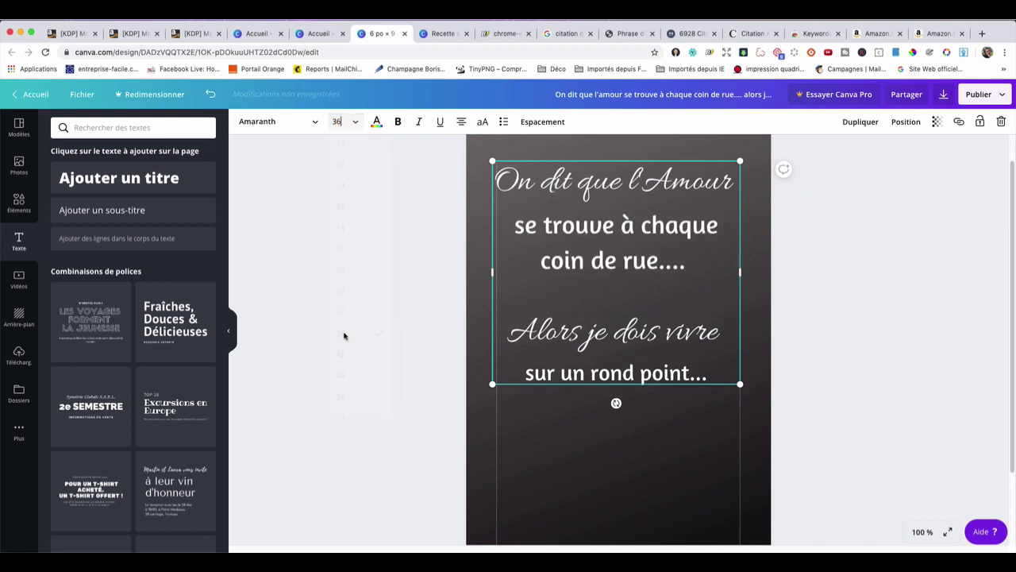
Set the line "sur un rond point..." to font size 36 and deselect the text box.
click(719, 375)
drag(720, 375, 523, 366)
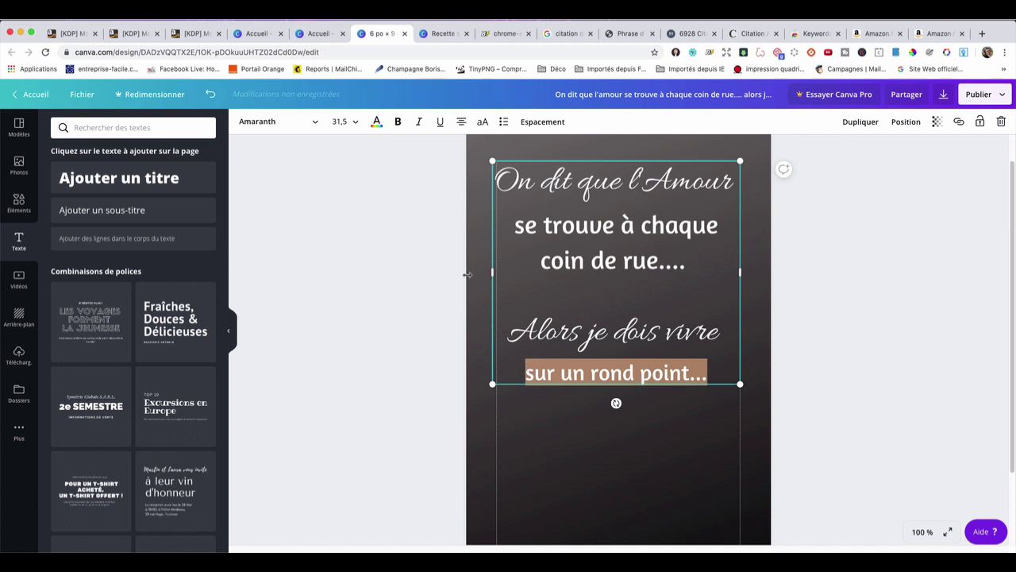
click(355, 122)
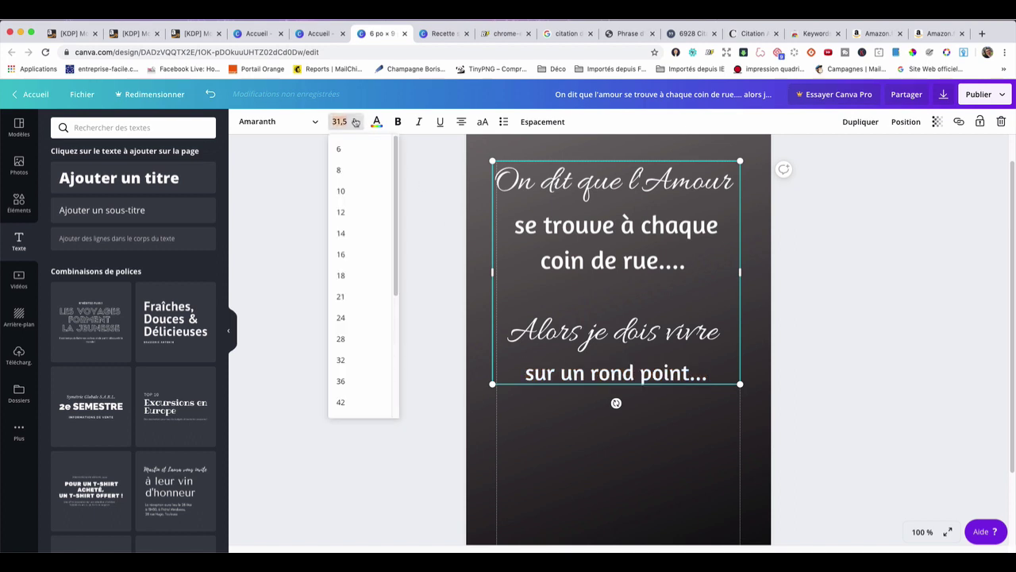
click(342, 381)
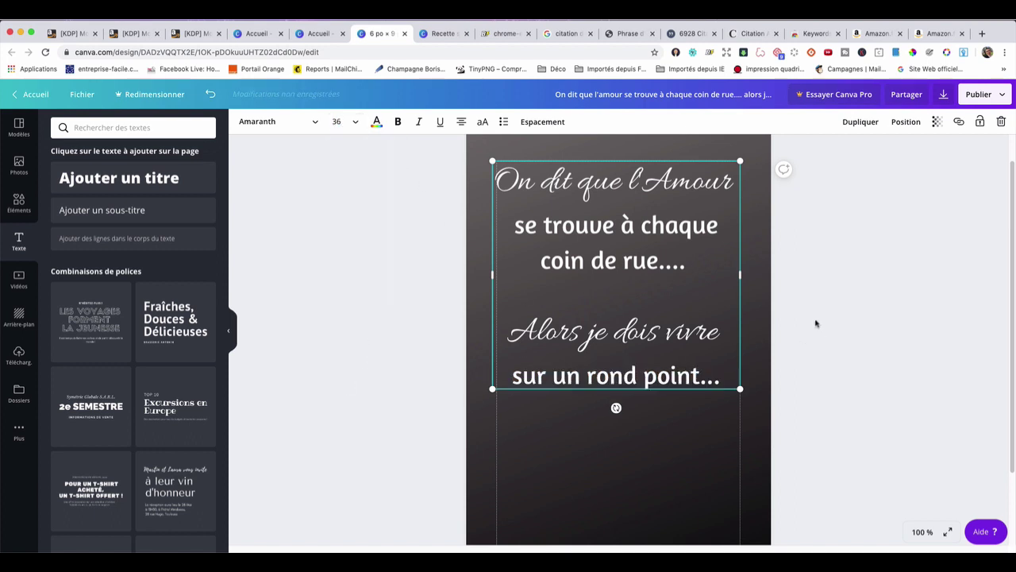
click(874, 288)
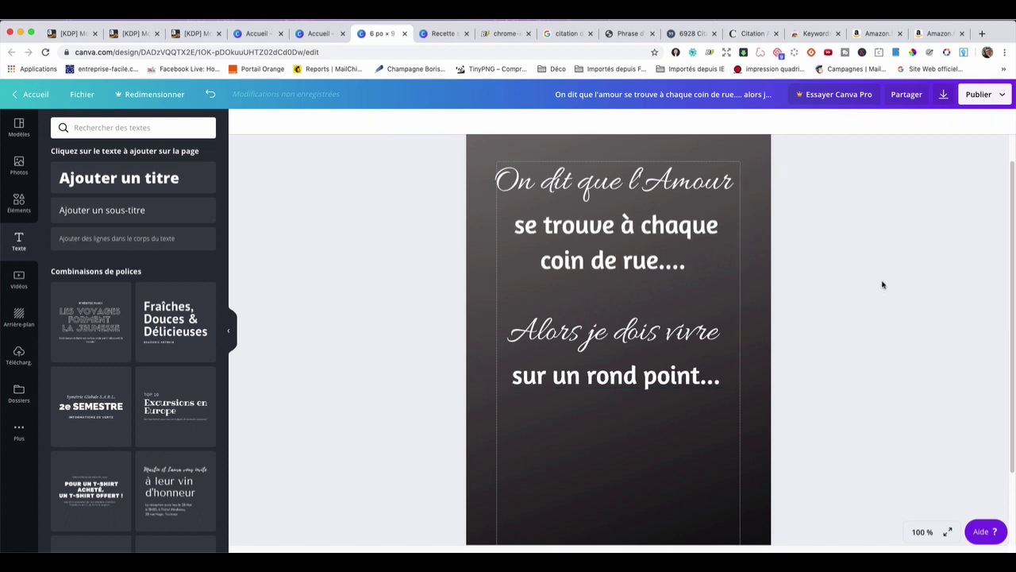
Insert two extra blank lines before "Alors je dois vivre" to open a gap between the quote's two halves.
scroll(606, 317, down, 3)
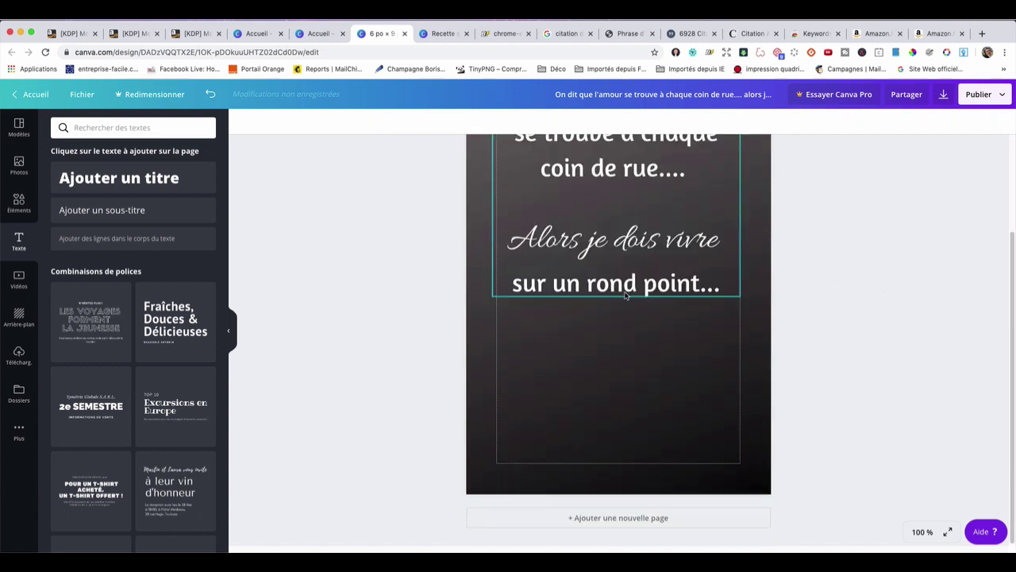
scroll(606, 317, up, 4)
click(605, 316)
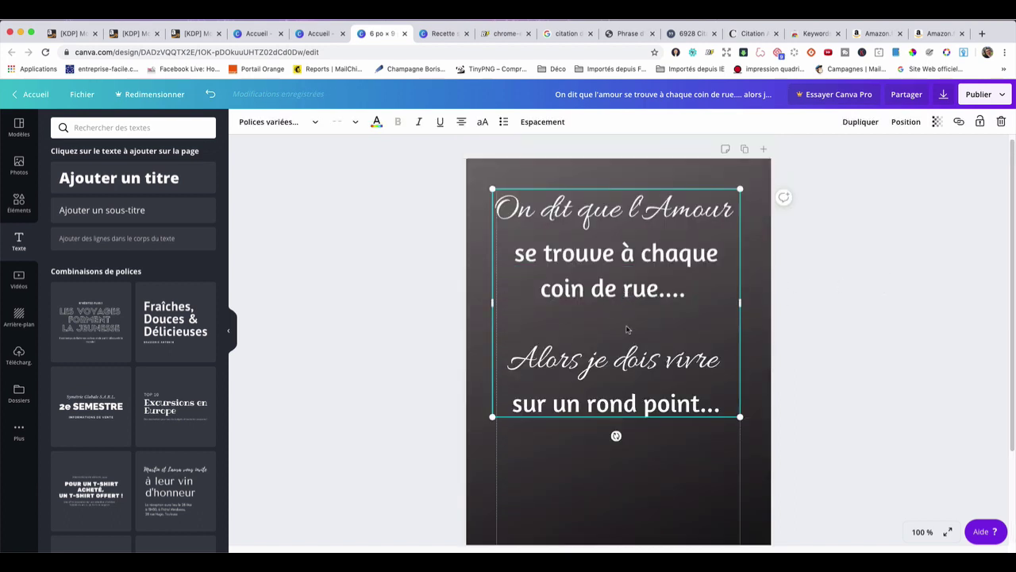
click(515, 360)
scroll(952, 392, down, 2)
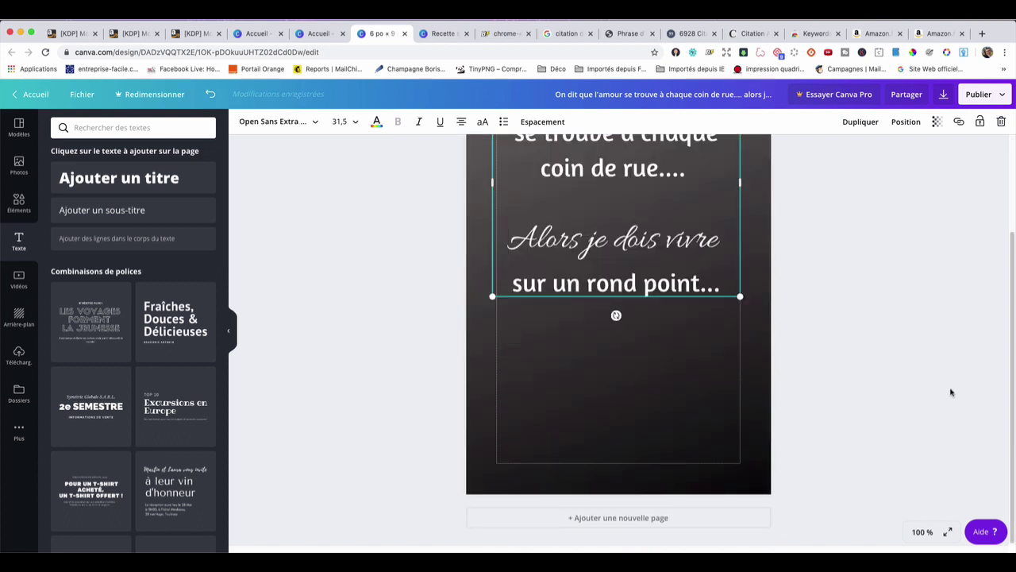
key(Return)
key(Return)
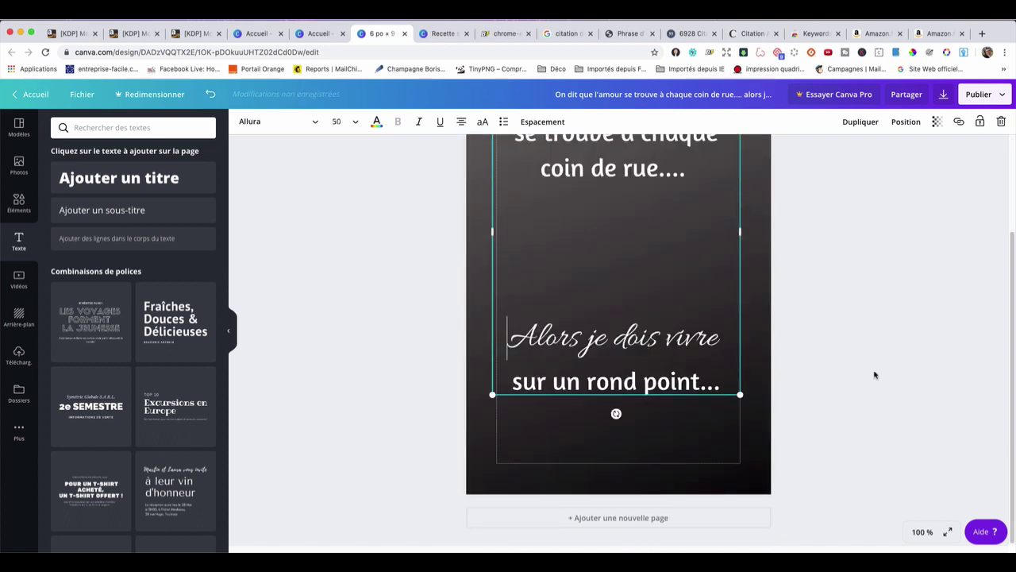
scroll(873, 374, up, 1)
scroll(906, 360, up, 3)
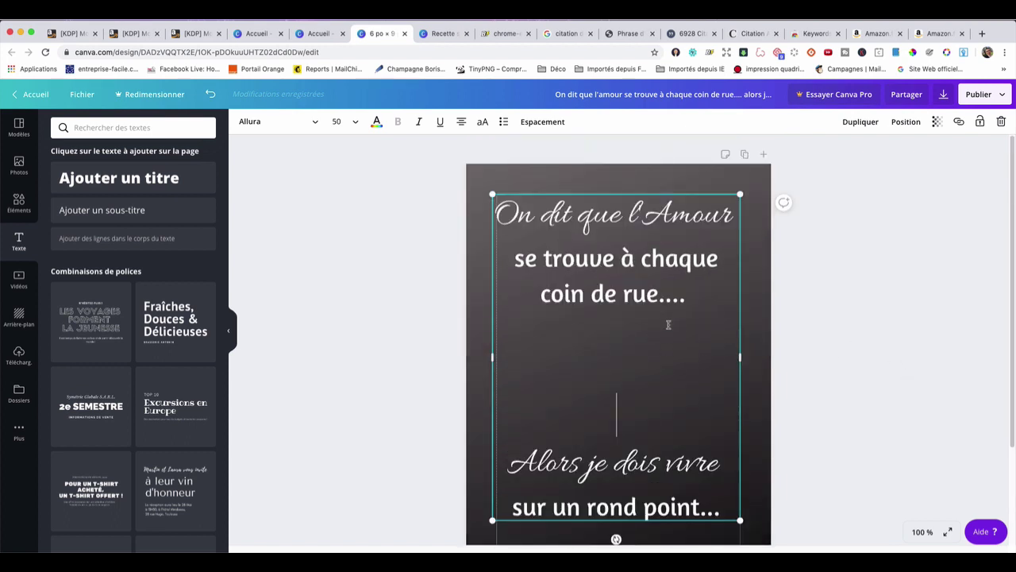
click(659, 330)
click(657, 366)
scroll(814, 368, down, 3)
click(757, 392)
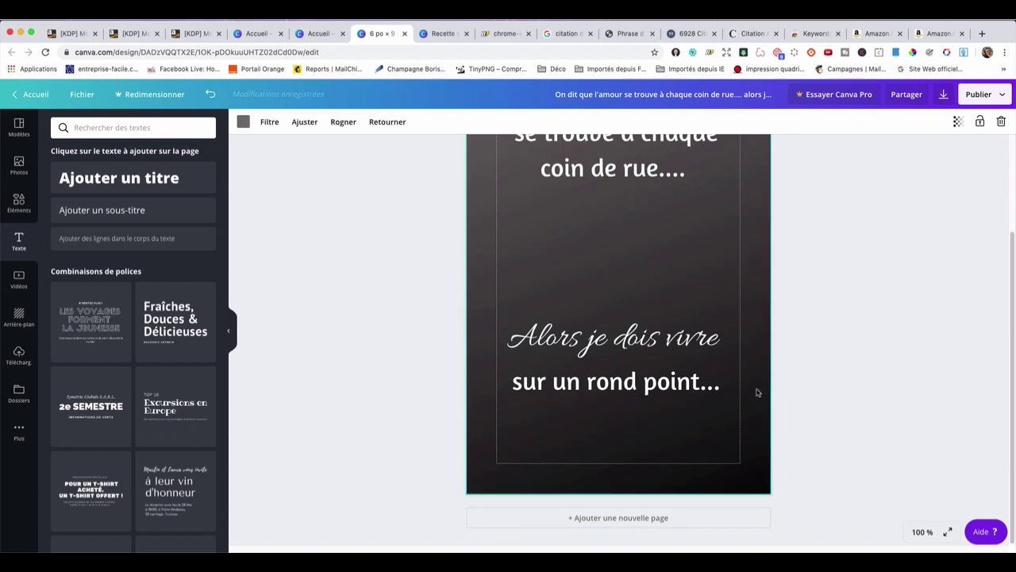
scroll(811, 321, up, 3)
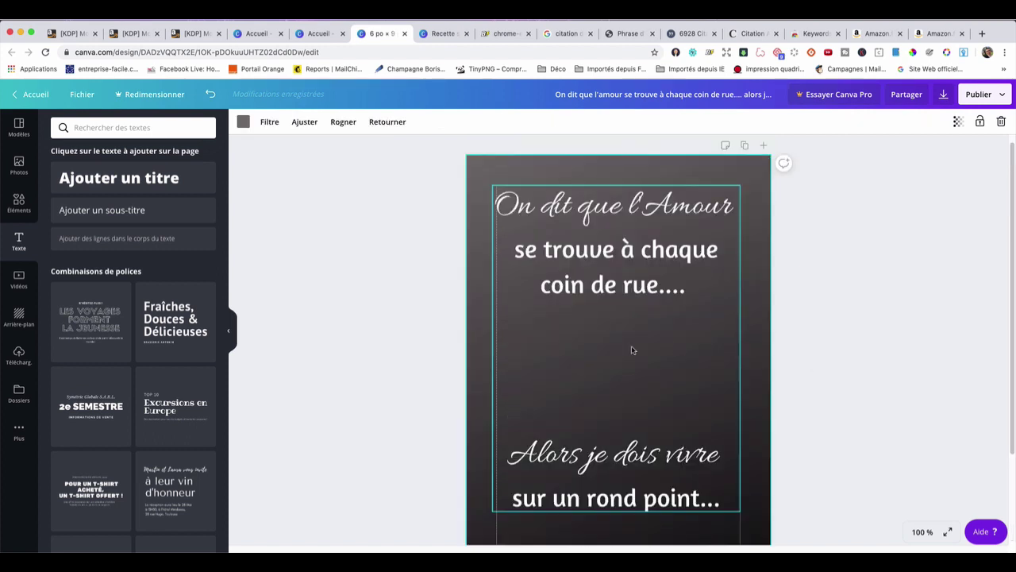
Search the elements for "amour" and place the free graphic of two red hearts, centred in the gap between the quote's two halves.
click(19, 201)
scroll(188, 278, up, 10)
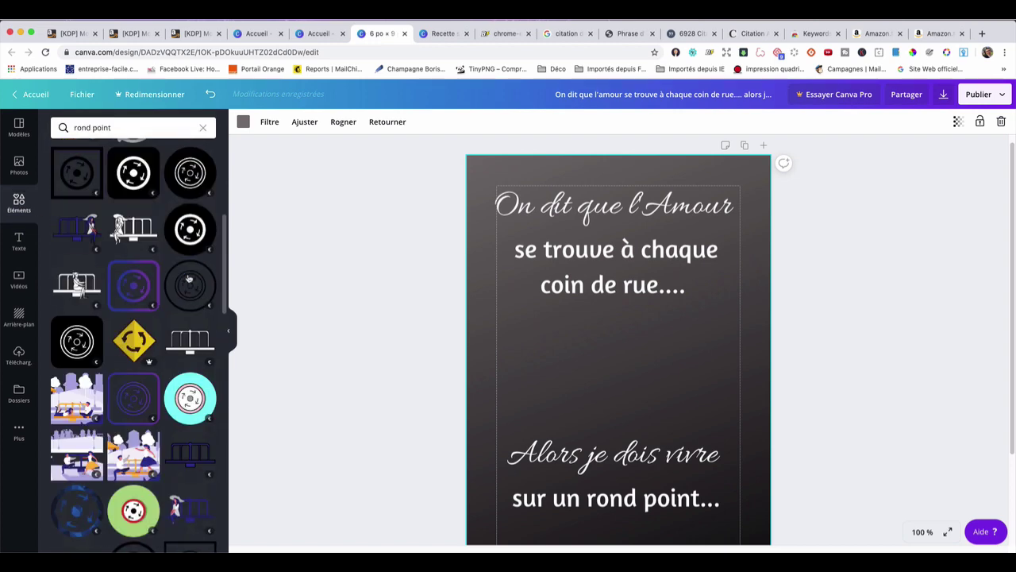
drag(118, 127, 69, 124)
text(amour)
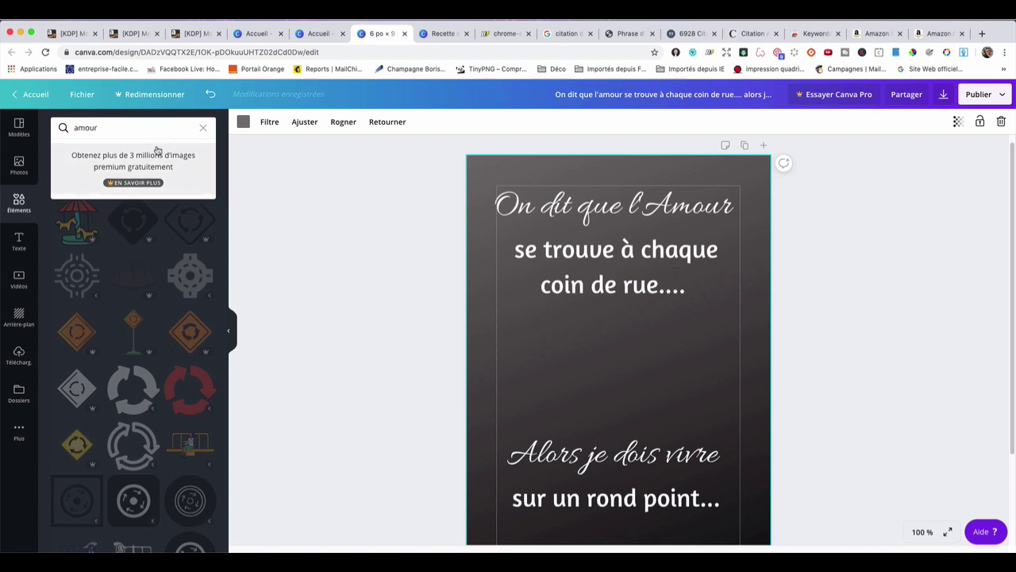
key(Return)
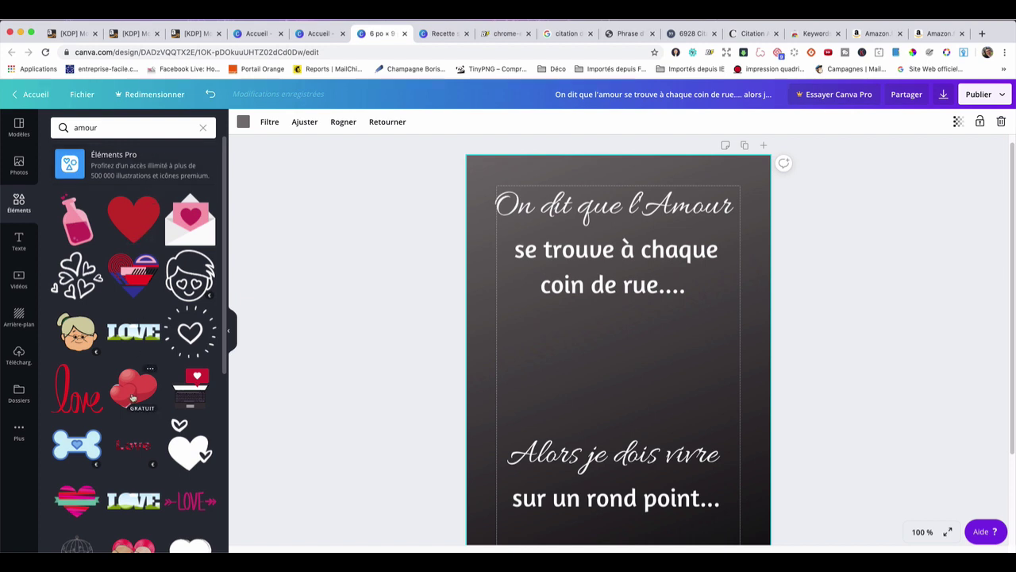
drag(136, 389, 660, 367)
drag(703, 418, 607, 362)
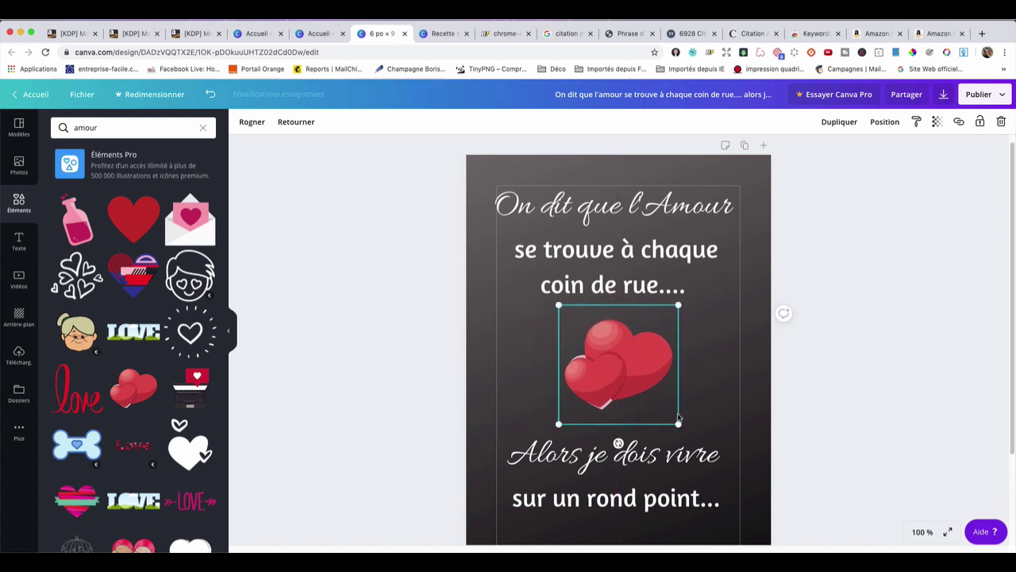
Shrink the red hearts graphic slightly and re-centre it in the gap between the quote's two halves.
drag(679, 419, 667, 411)
mouse_move(611, 371)
mouse_down()
mouse_move(625, 372)
mouse_move(607, 382)
mouse_move(628, 383)
mouse_move(614, 379)
mouse_up()
click(864, 310)
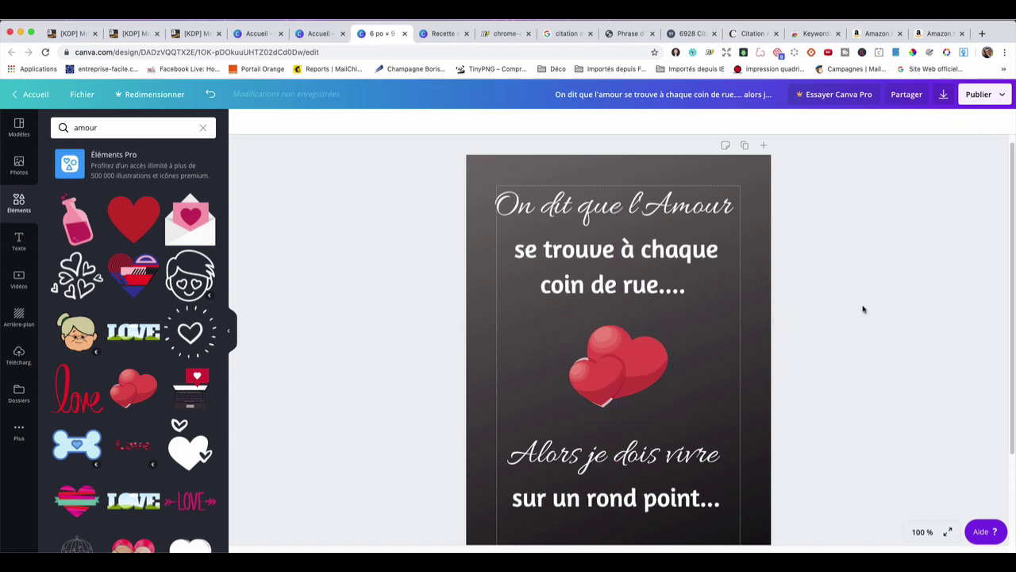
Add "Recto" in front of the design's title and start downloading the cover as a PNG.
click(560, 94)
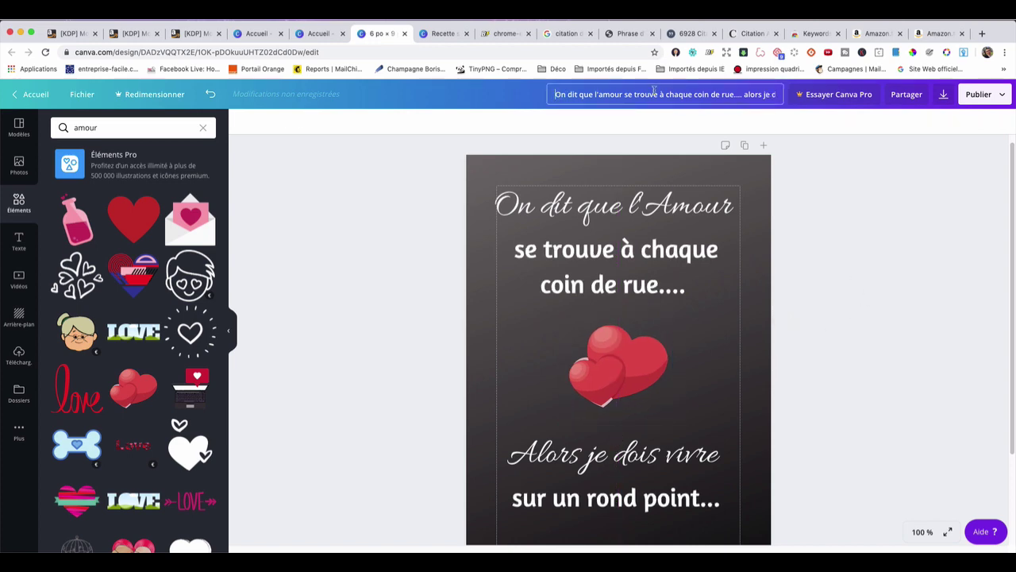
text(Recto)
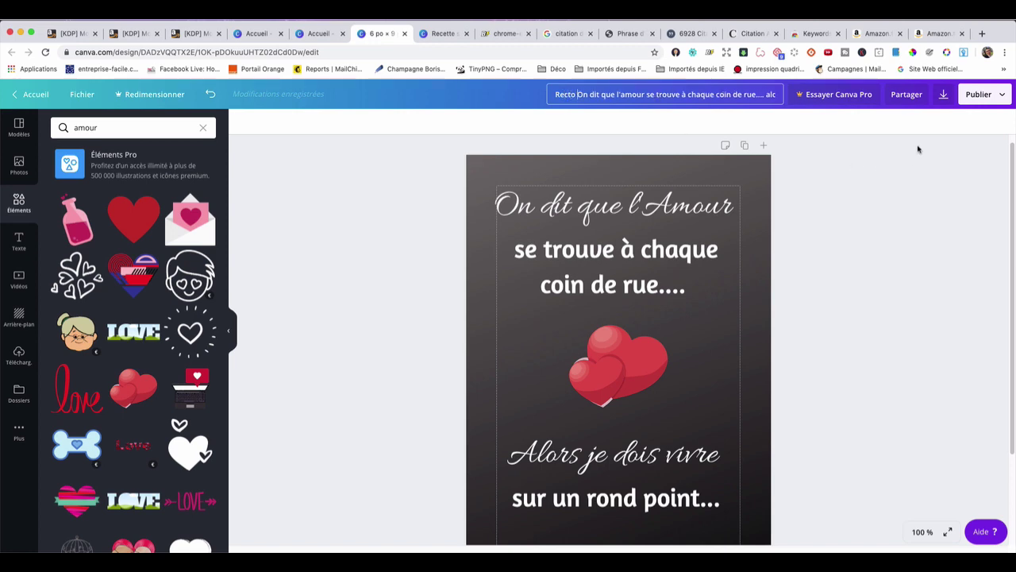
click(943, 96)
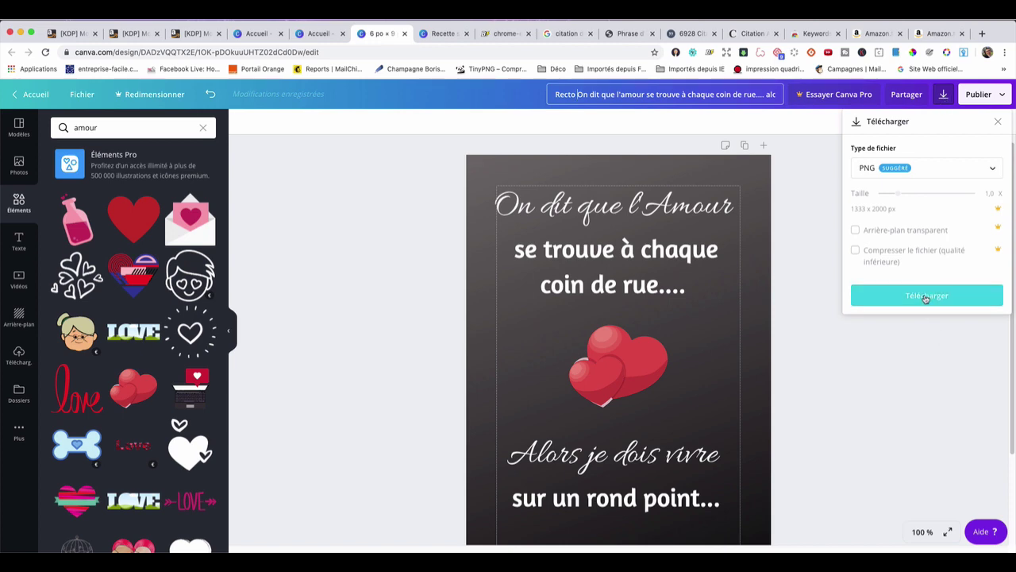
click(926, 297)
Set the canvas zoom to 75 % to check the whole cover and request its PNG download again.
scroll(818, 330, down, 3)
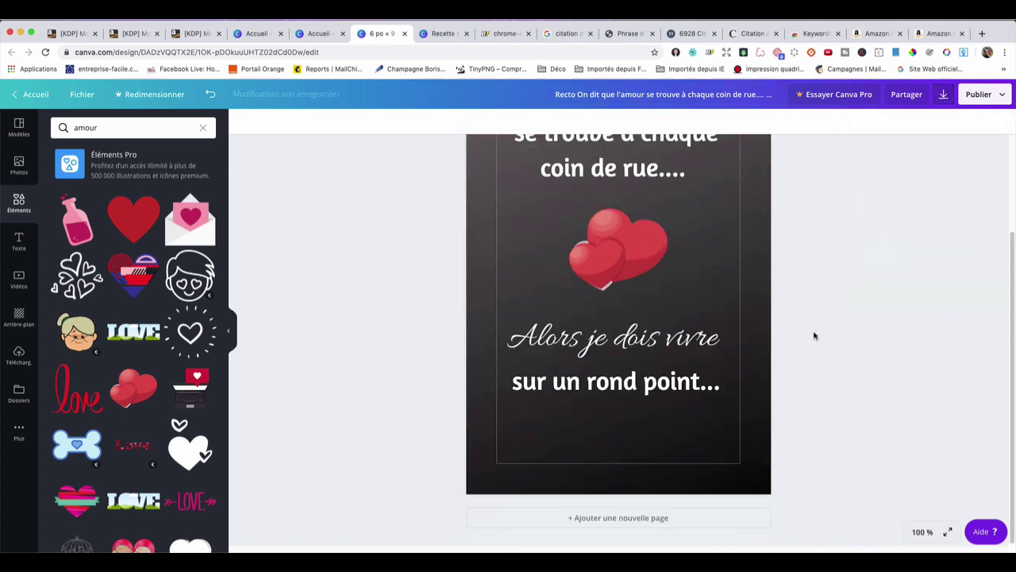
scroll(820, 328, up, 1)
scroll(821, 329, down, 1)
click(922, 531)
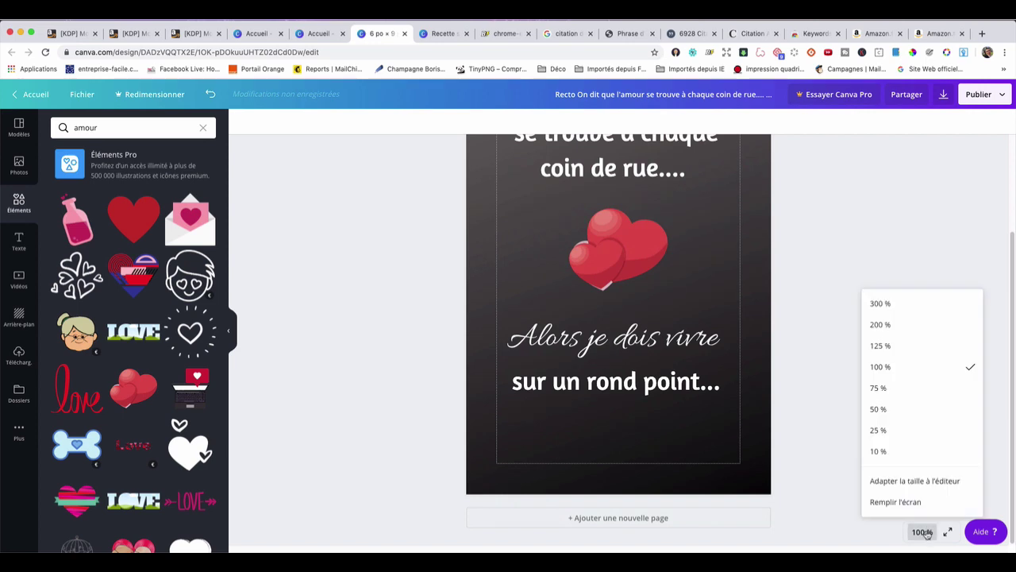
click(874, 388)
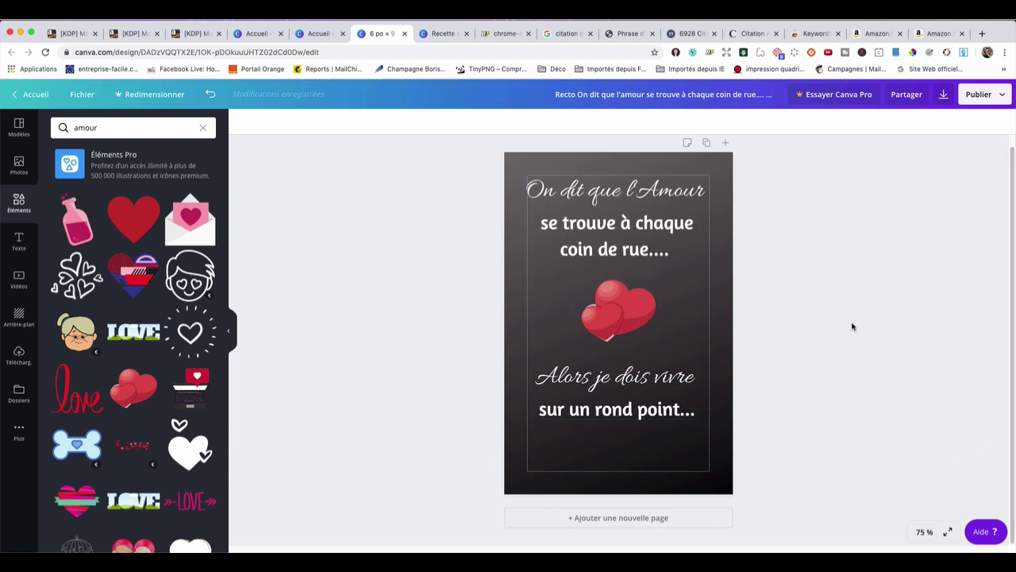
click(942, 96)
click(944, 294)
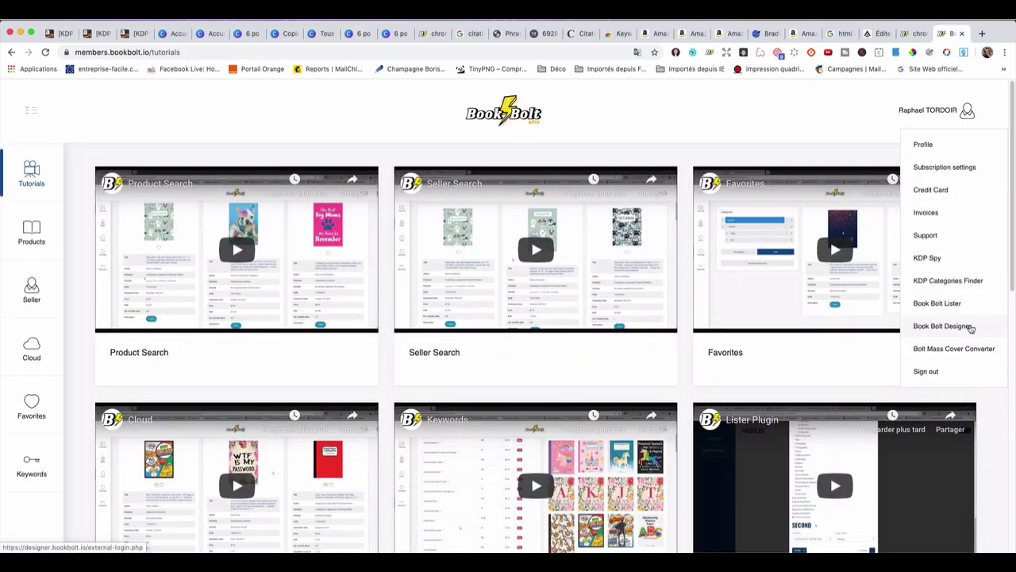
Switch to Book Bolt Designer from the Book Bolt account options and log in with the prefilled credentials.
click(942, 326)
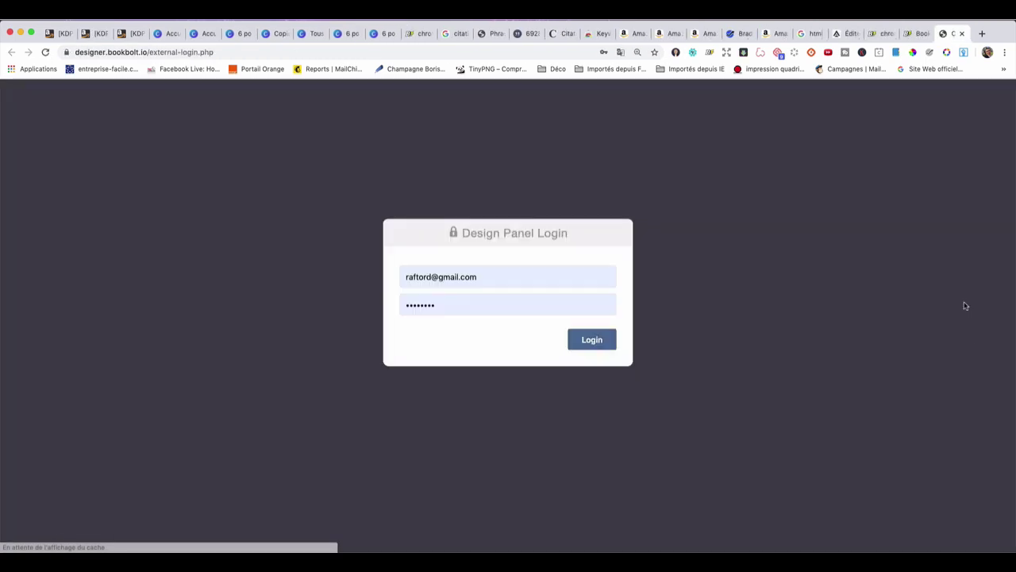
click(605, 342)
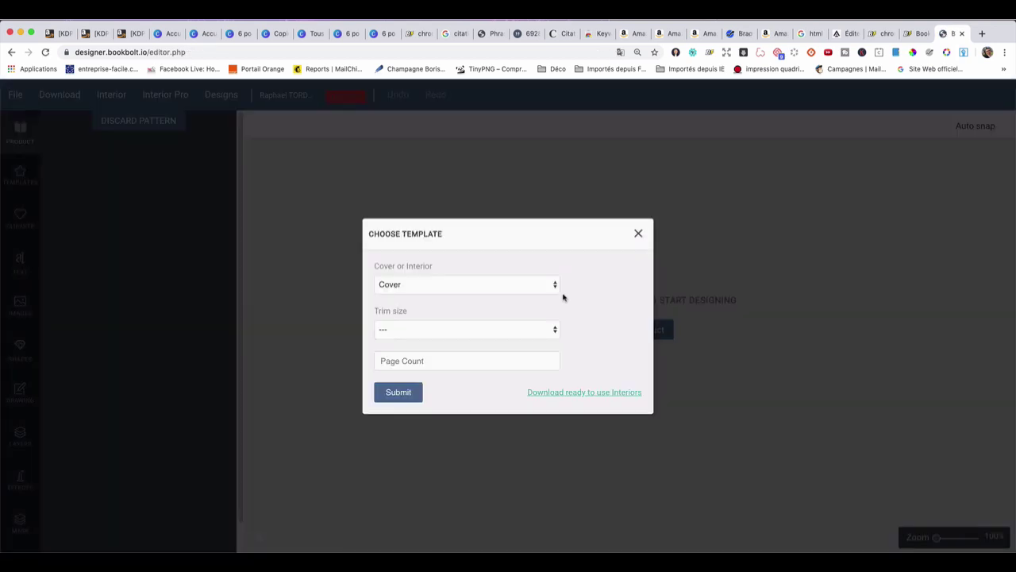
Choose a Cover template with a 6 x 9 in (15.24 x 22.86 cm) trim size.
click(556, 286)
click(598, 304)
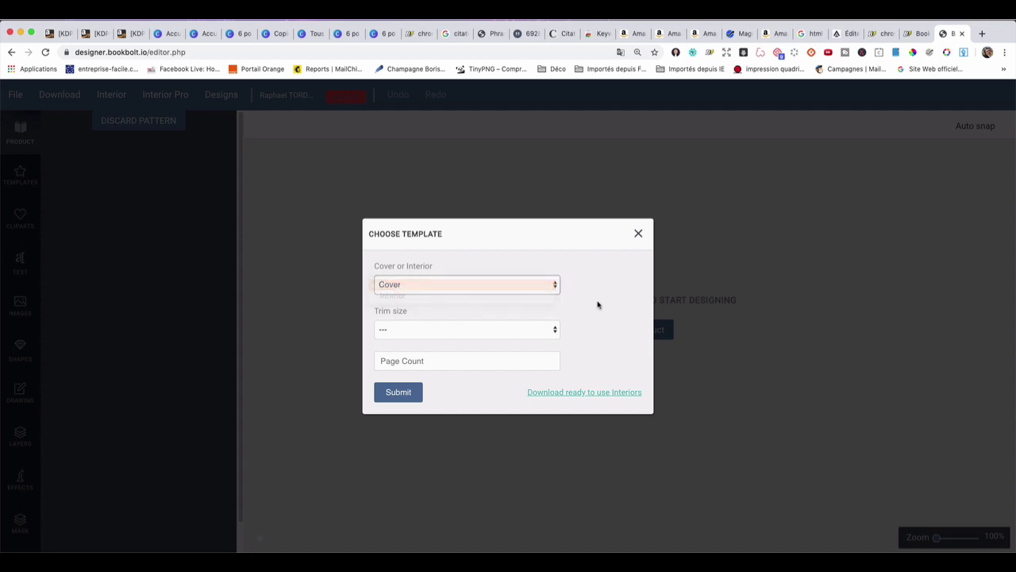
click(556, 332)
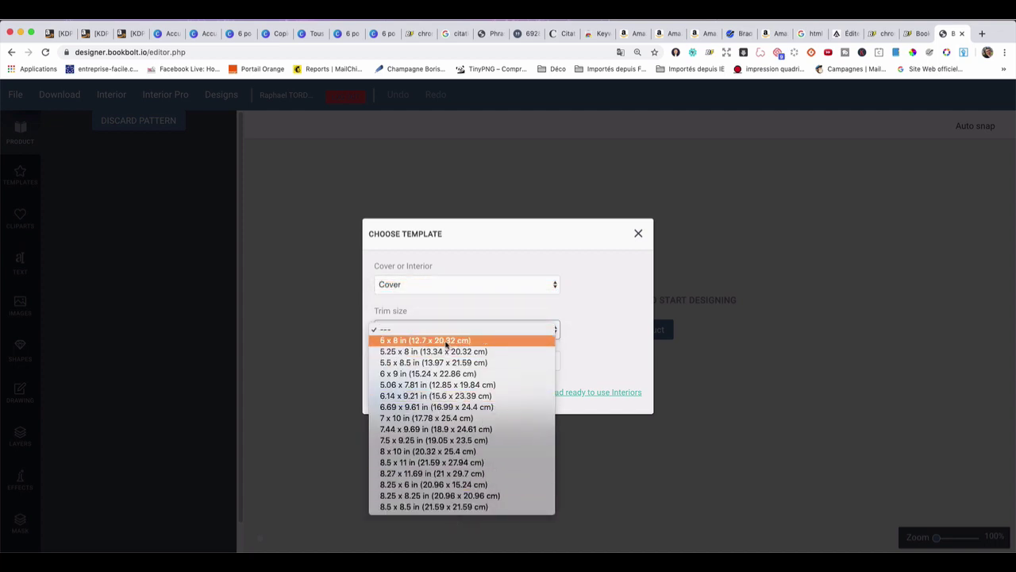
click(443, 375)
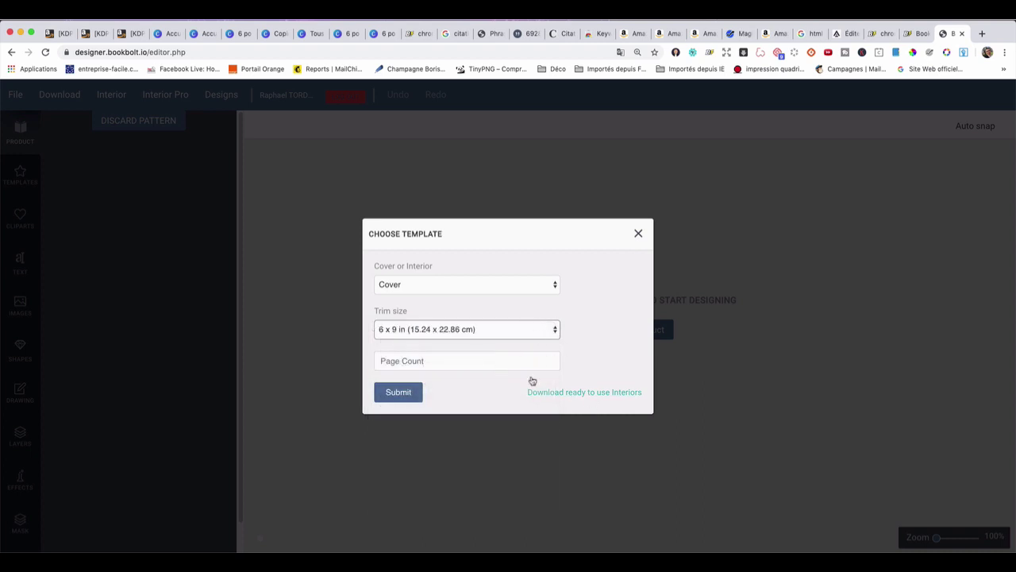
Open the generator for ready-to-use interiors and set the size to 6 x 9 with 120 pages.
click(612, 394)
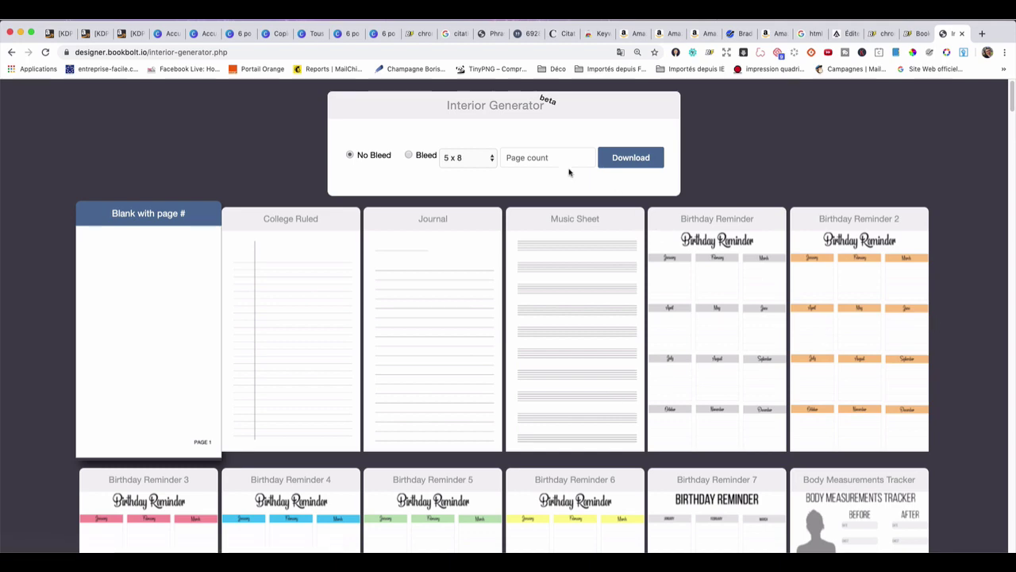
click(589, 156)
click(493, 158)
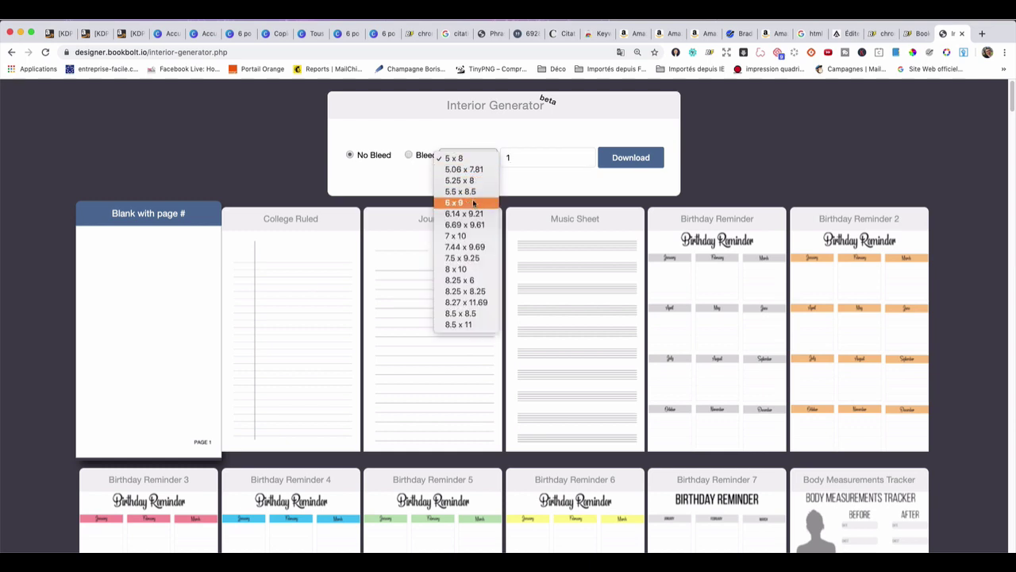
click(472, 203)
click(530, 157)
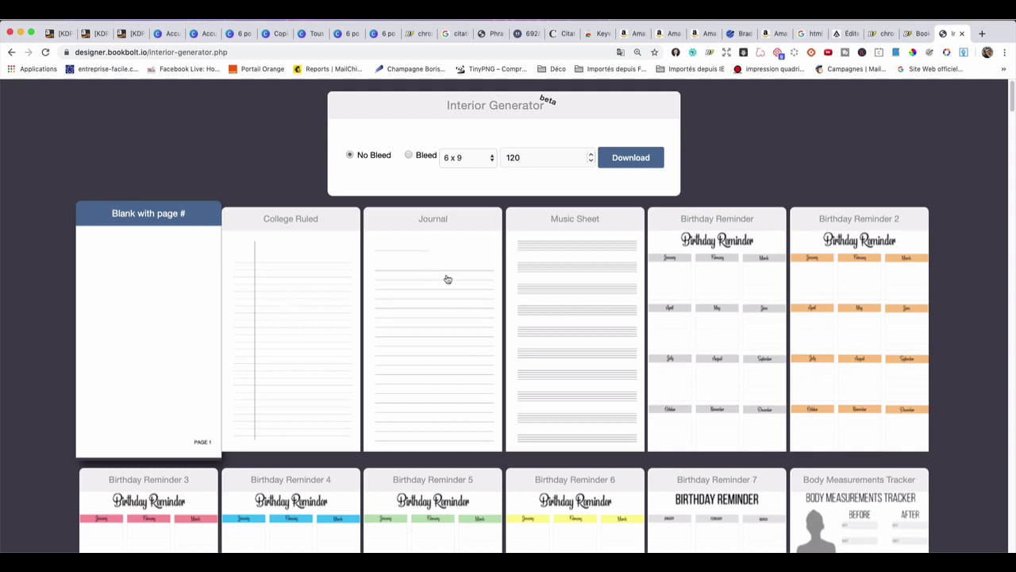
Look over the interior layouts and select the lined Journal one.
scroll(458, 280, down, 2)
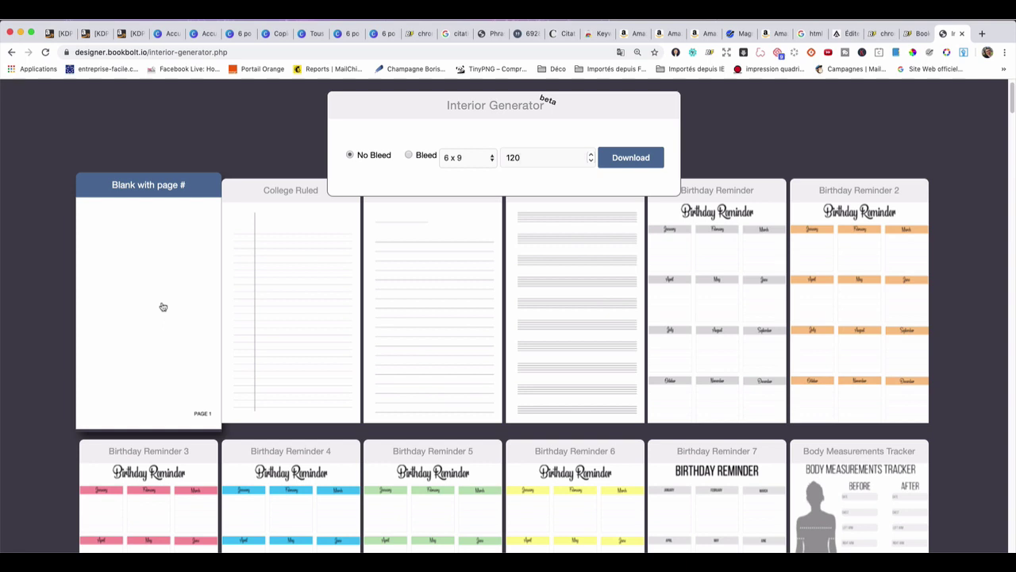
scroll(415, 288, up, 2)
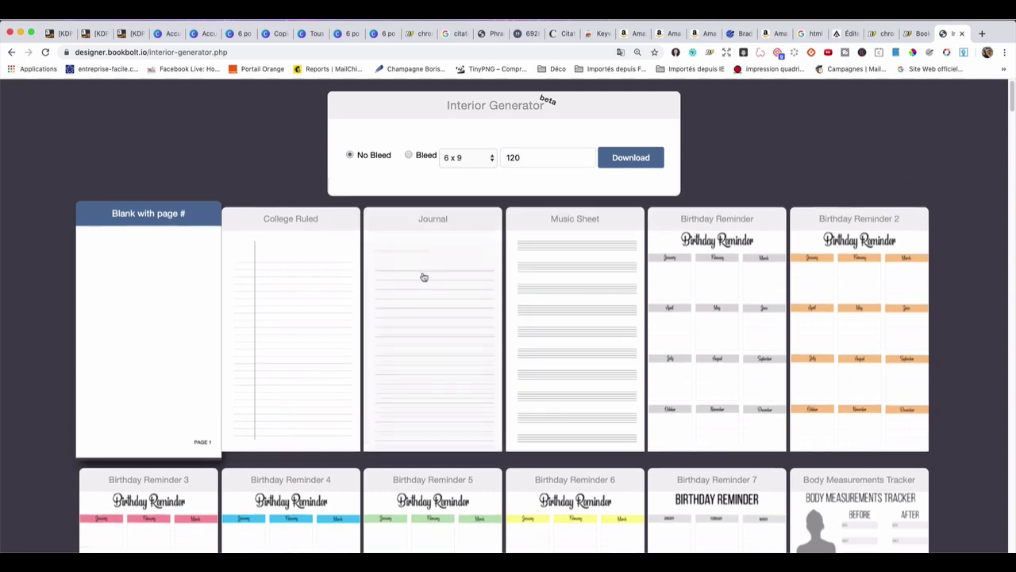
click(434, 324)
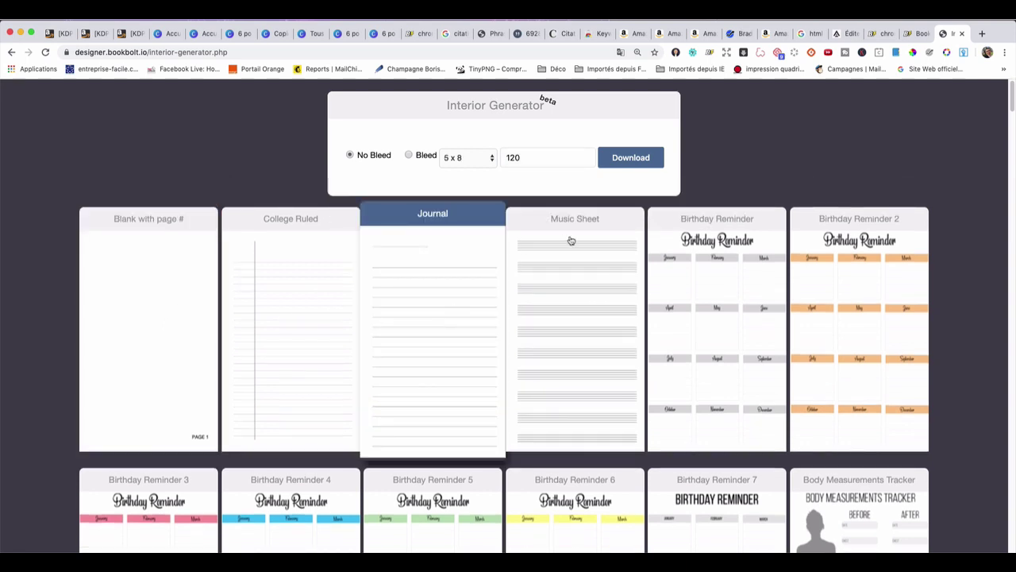
Generate the Journal interior at 5 x 8, save it as Journal_5x8_120_noBleed in Téléchargements, and close the PDF.
click(643, 158)
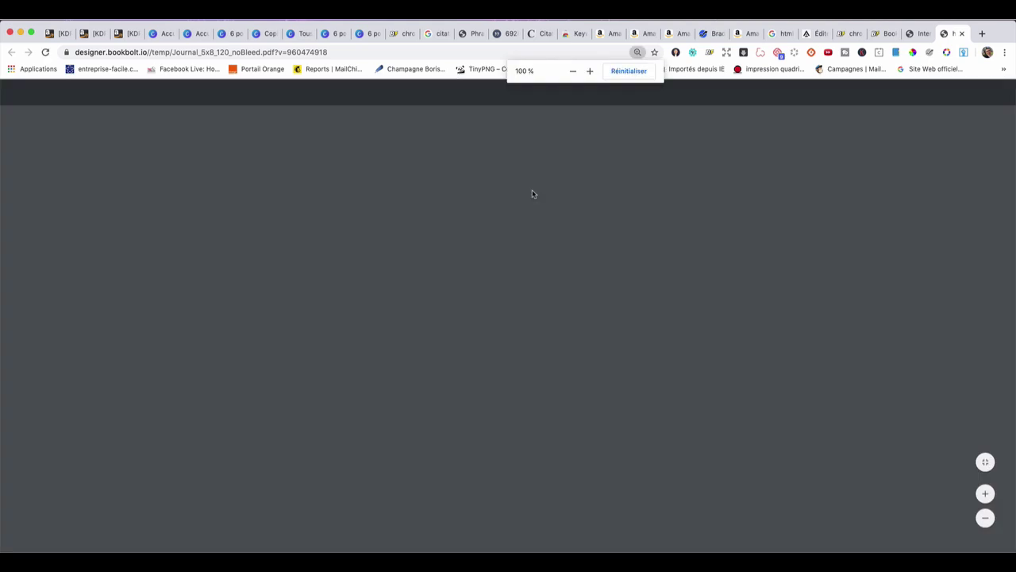
key(super+s)
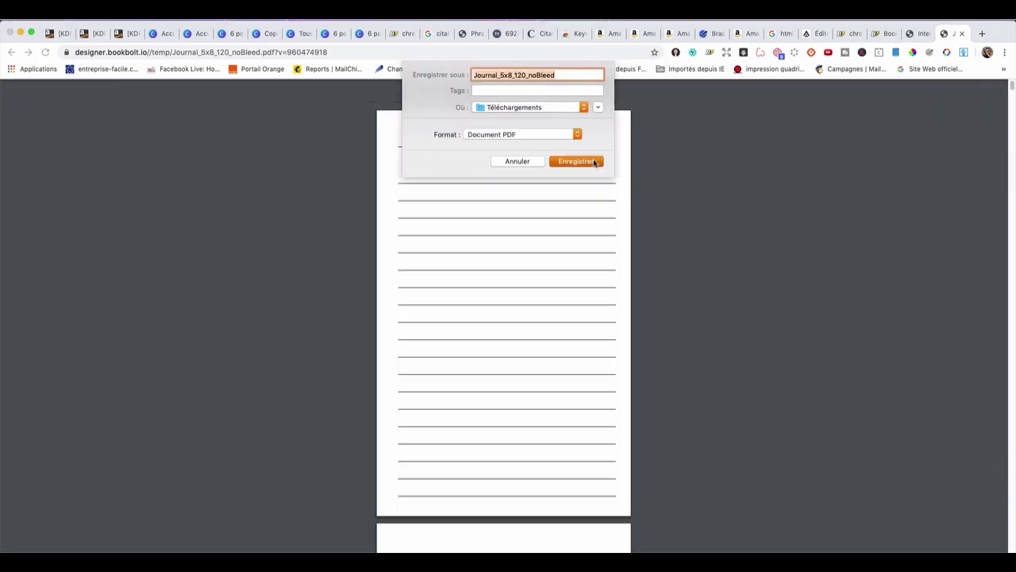
click(597, 161)
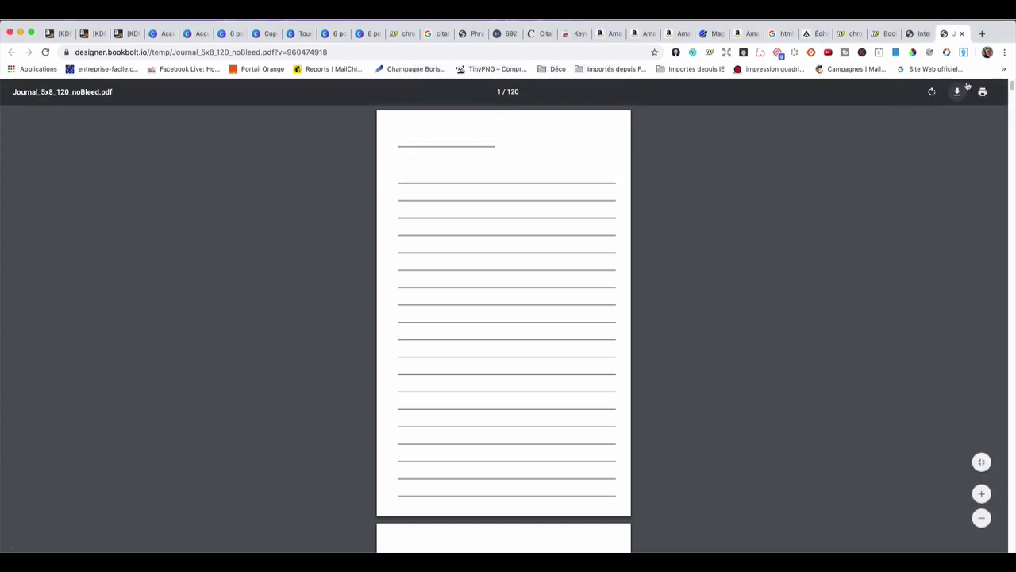
click(962, 32)
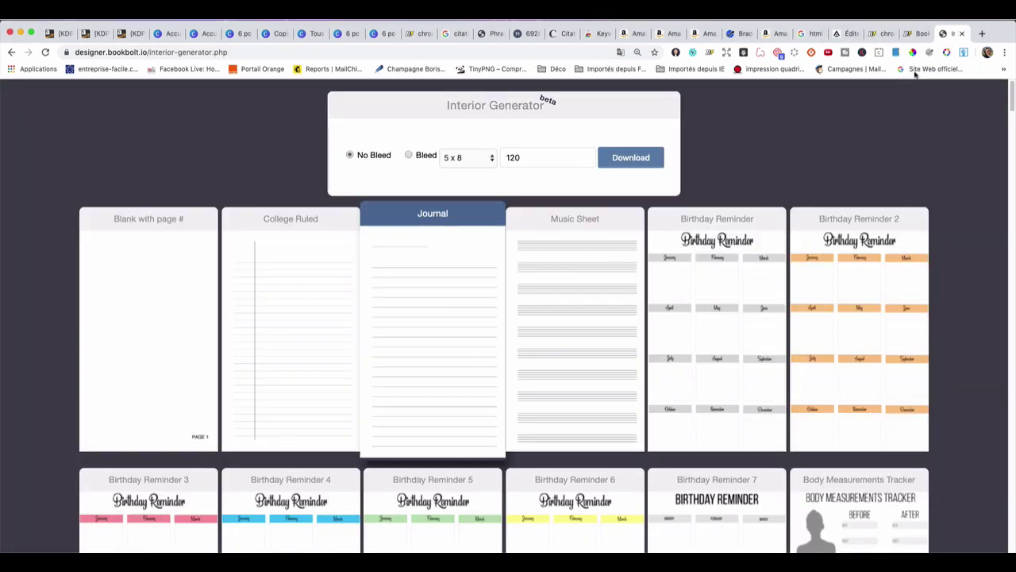
Set the Journal interior's size to 6 x 9 and generate its 120-page no-bleed PDF.
click(490, 158)
click(469, 202)
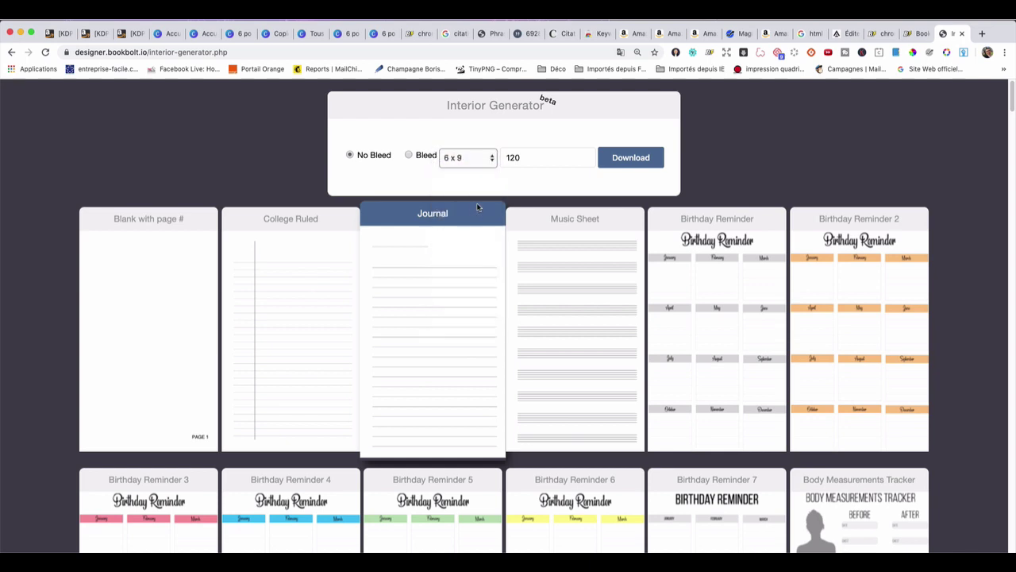
click(631, 158)
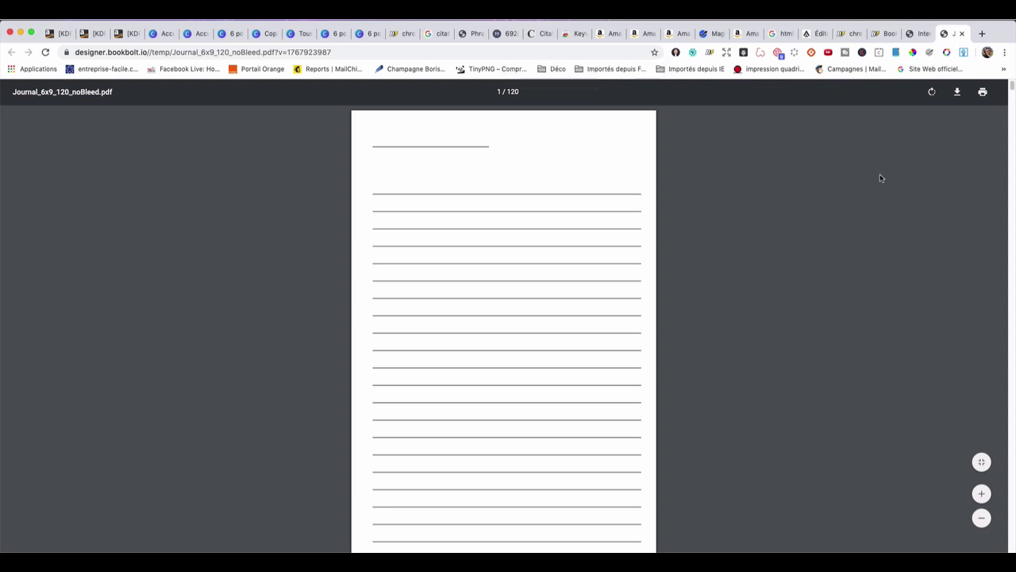
Return to the designer's 6 x 9 in cover template setup, set the page count to 120, and create the template.
click(918, 34)
click(883, 33)
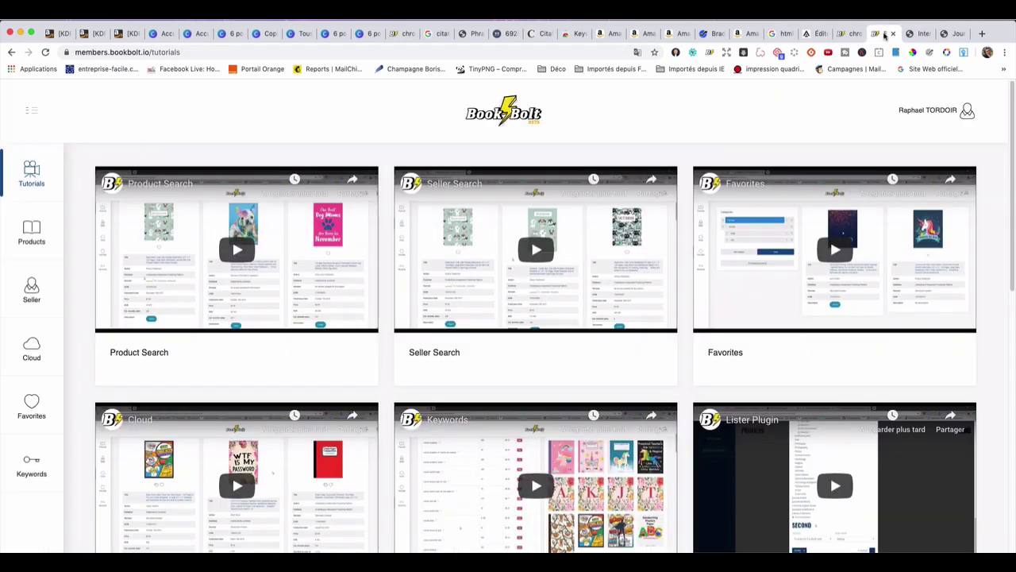
click(864, 35)
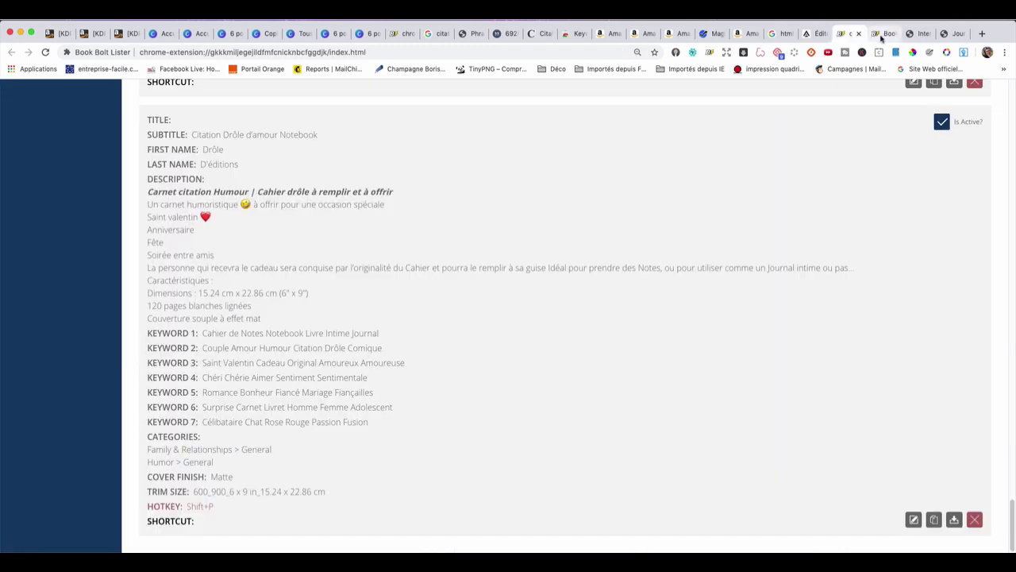
click(883, 33)
click(925, 35)
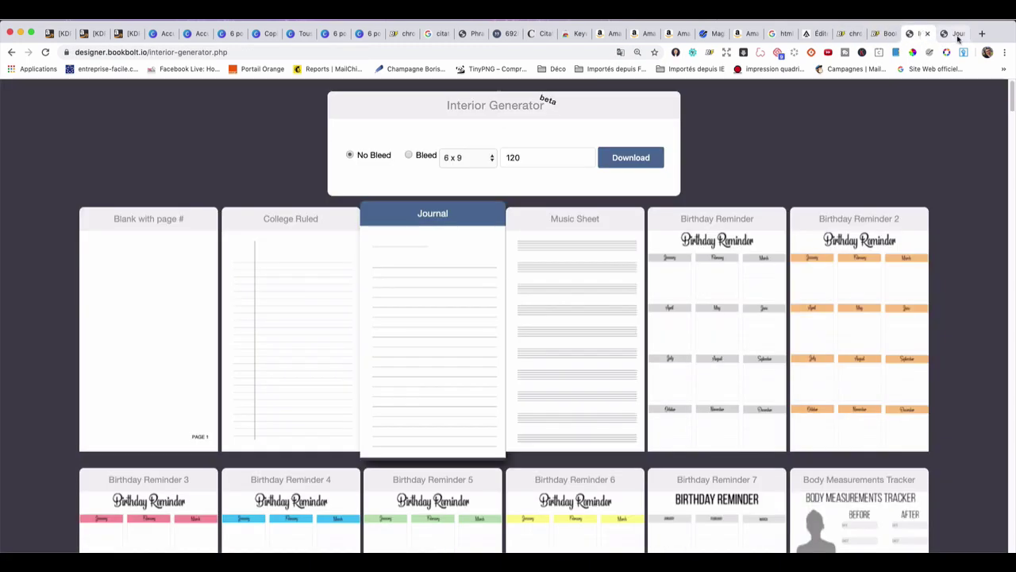
click(12, 53)
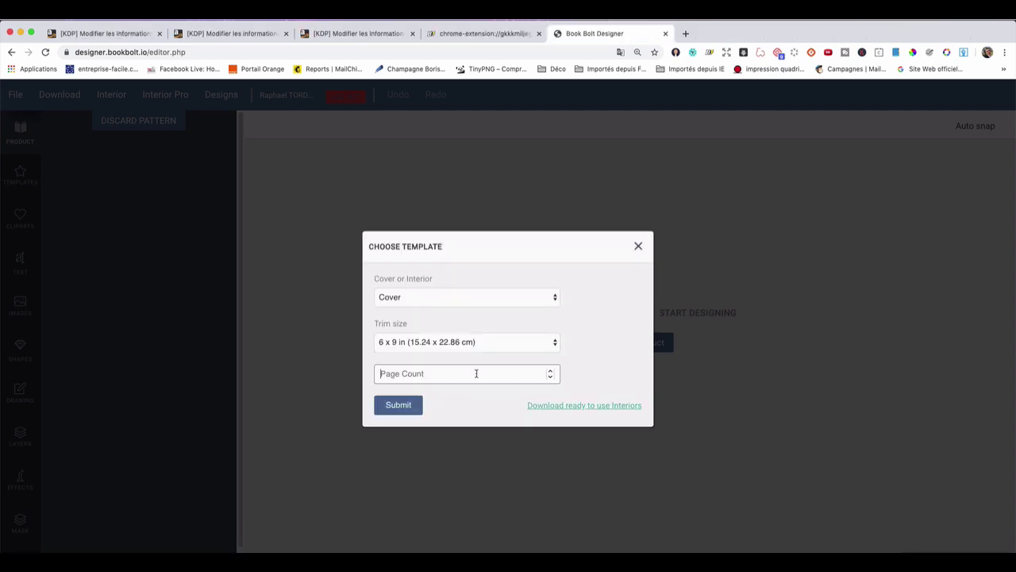
text(120)
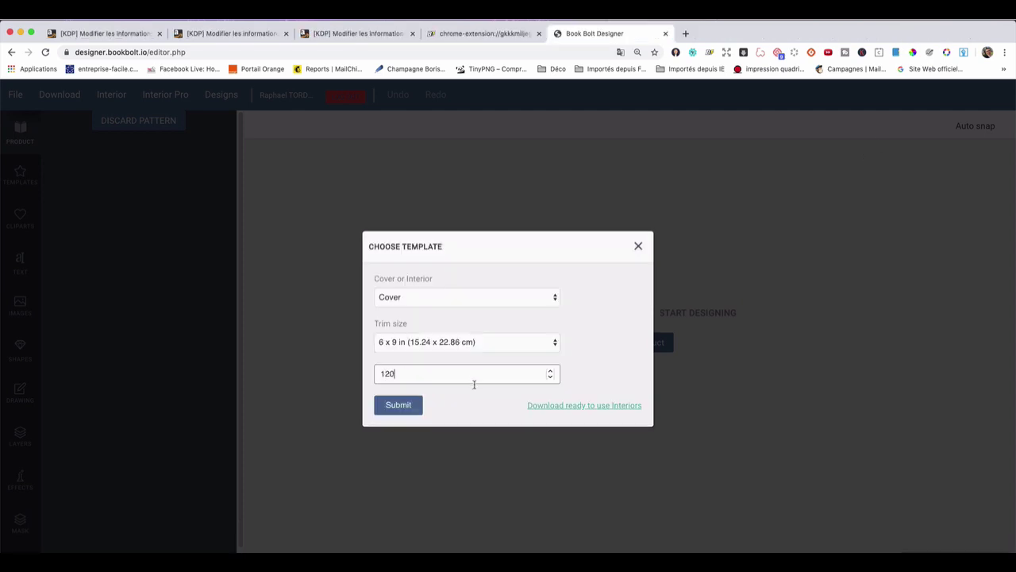
click(406, 405)
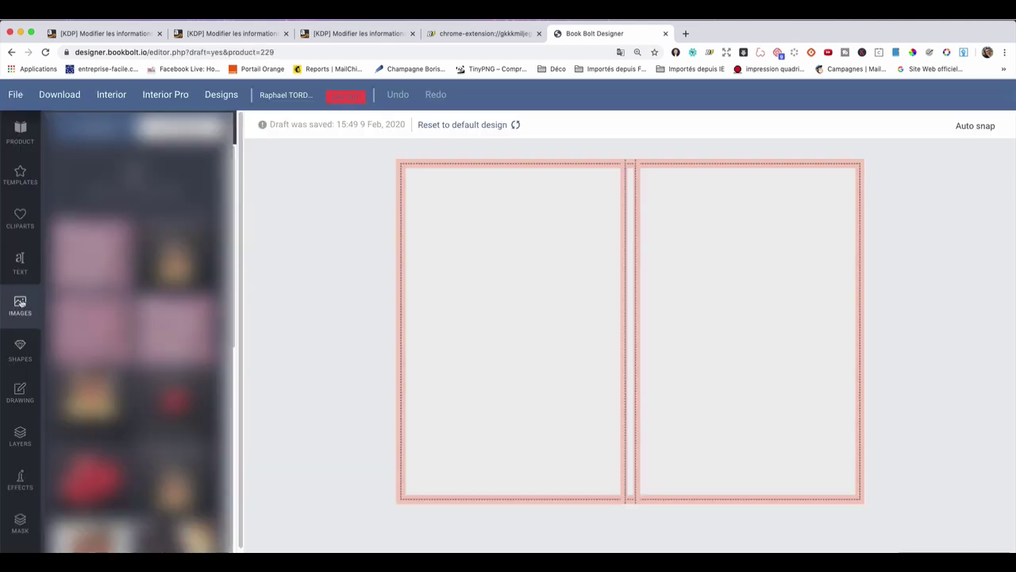
Cover the full height of the book's spine with a black rectangle and deselect it.
click(21, 309)
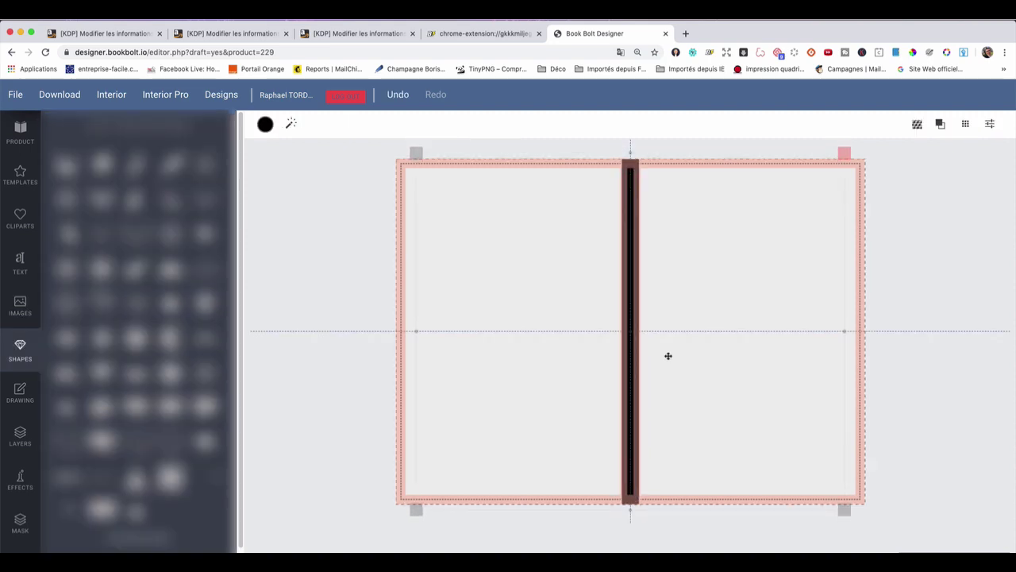
click(961, 340)
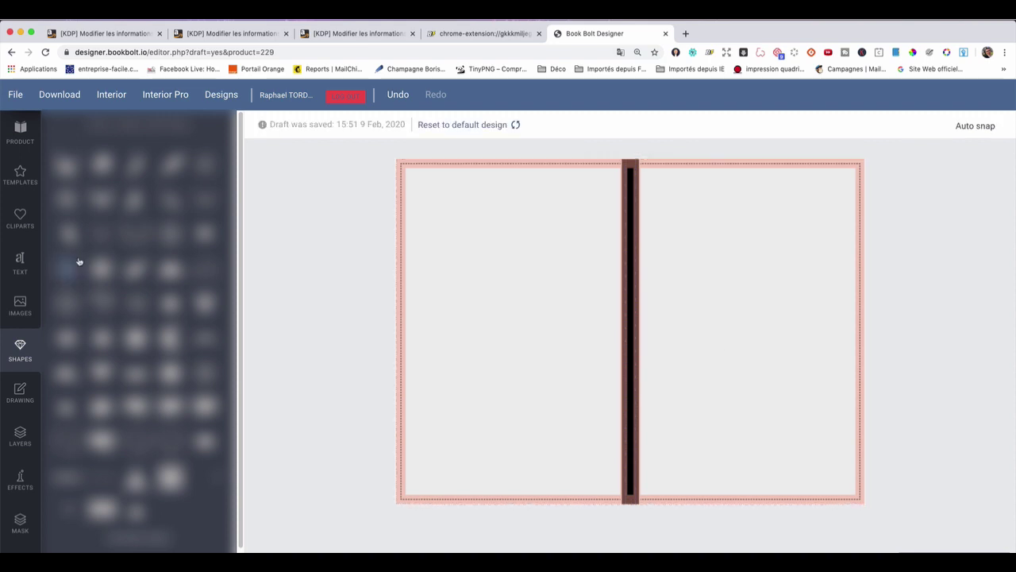
Insert the love quote cover image and move it onto the front cover, against the spine and the upper edge.
click(29, 301)
click(177, 402)
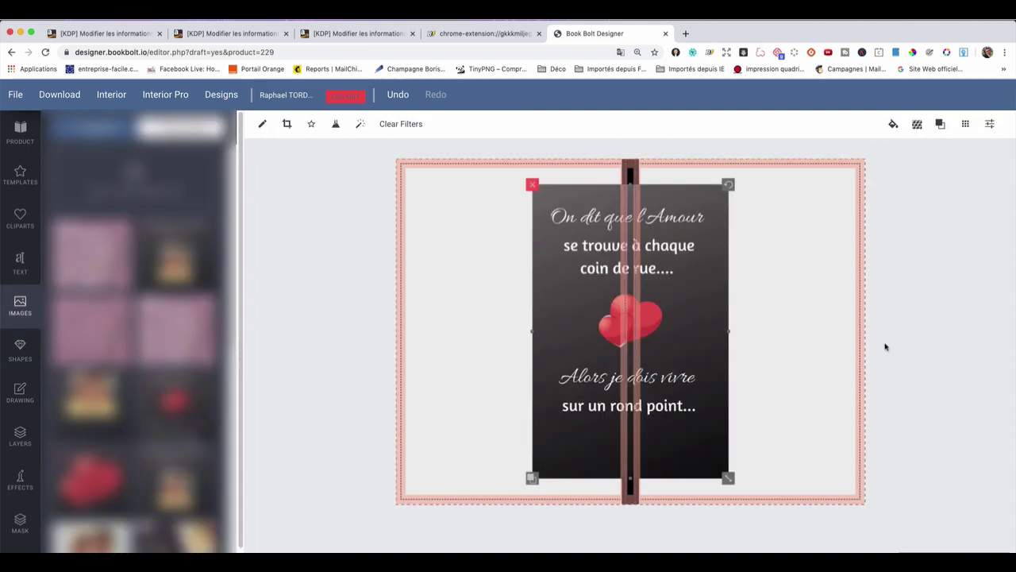
drag(677, 309, 779, 279)
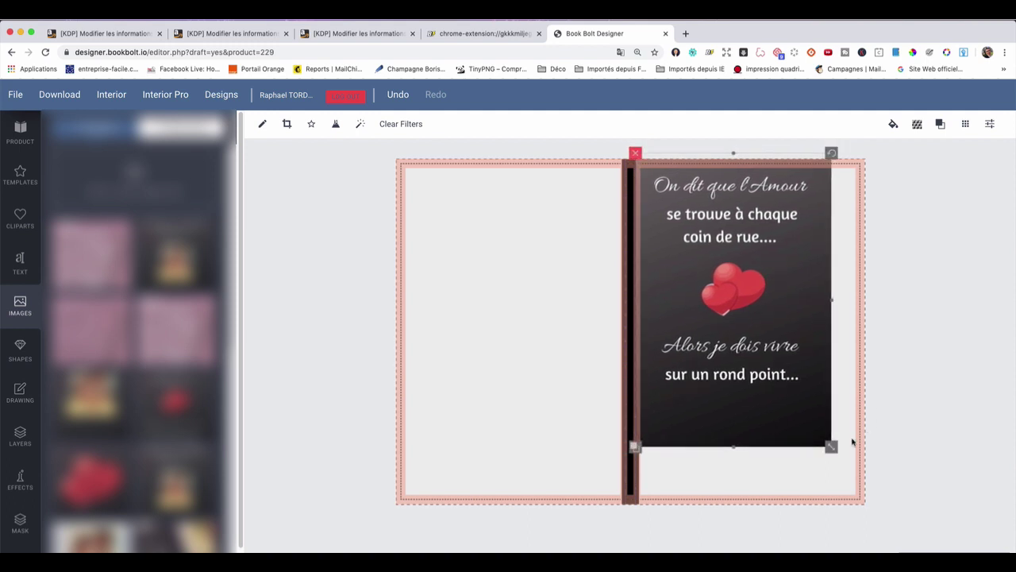
Enlarge the love quote image to fill the entire front cover including its bleed, align it against the spine, and deselect it.
drag(831, 447, 864, 502)
drag(814, 385, 809, 375)
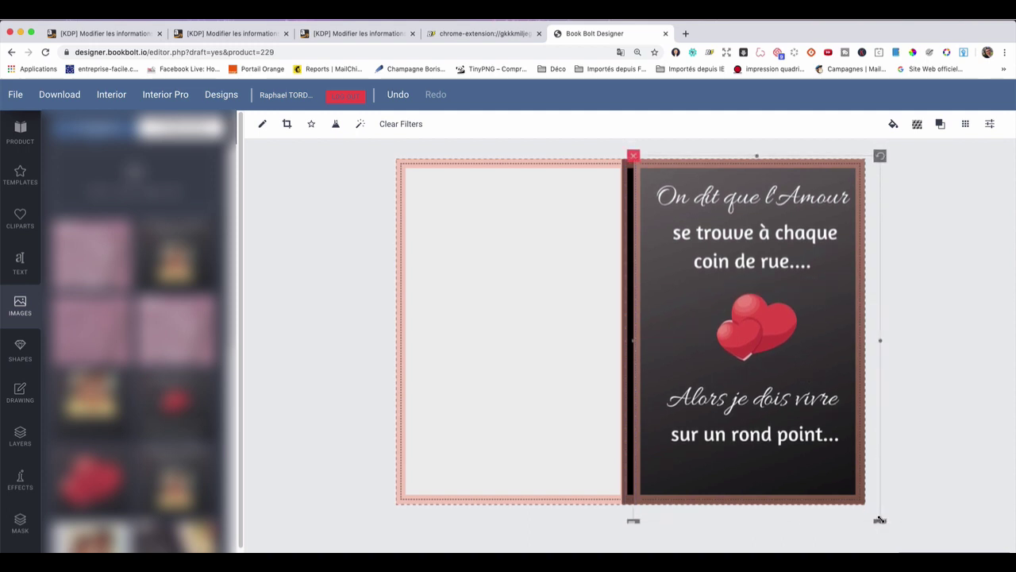
drag(805, 446, 808, 439)
drag(881, 334, 874, 335)
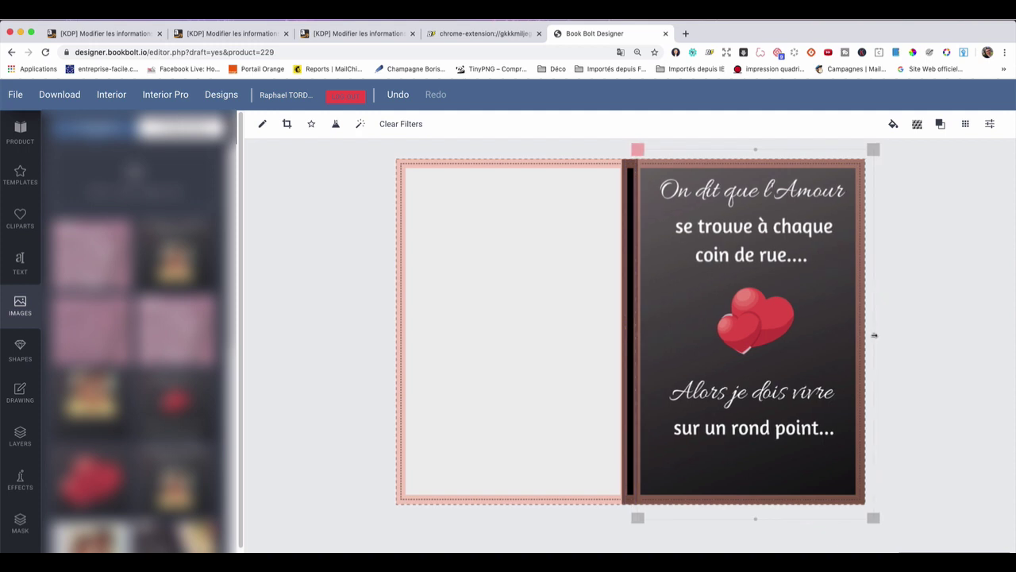
drag(825, 366, 821, 366)
click(944, 397)
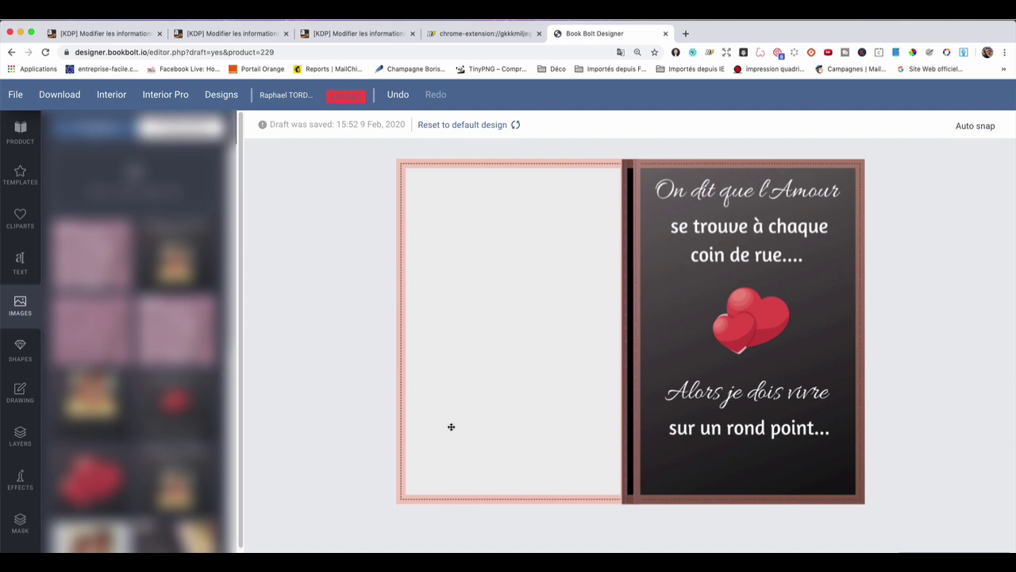
Insert the plain red hearts image, place it on the back cover, enlarge it to cover the whole back including bleed, and deselect it.
click(94, 483)
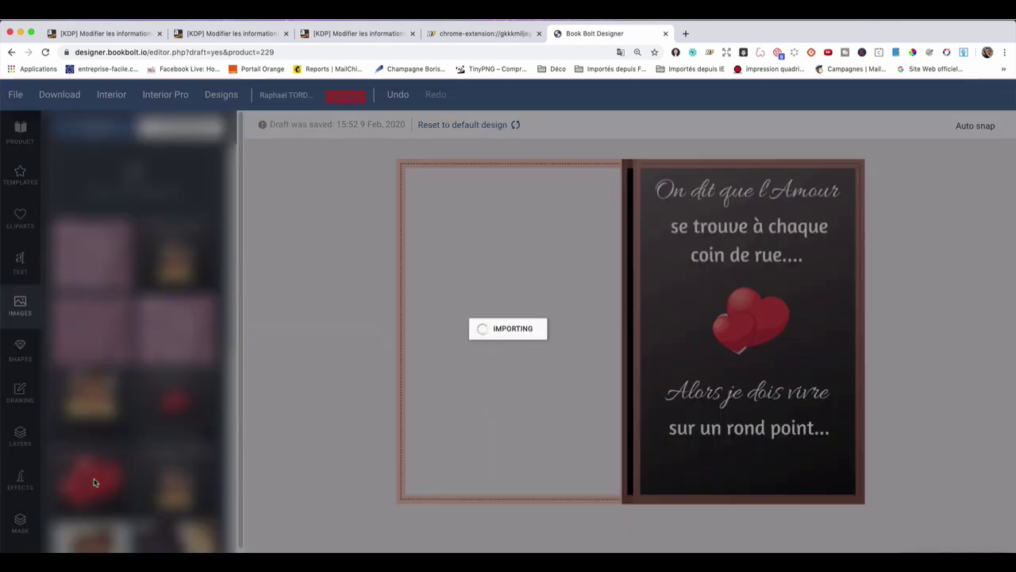
drag(577, 270, 427, 232)
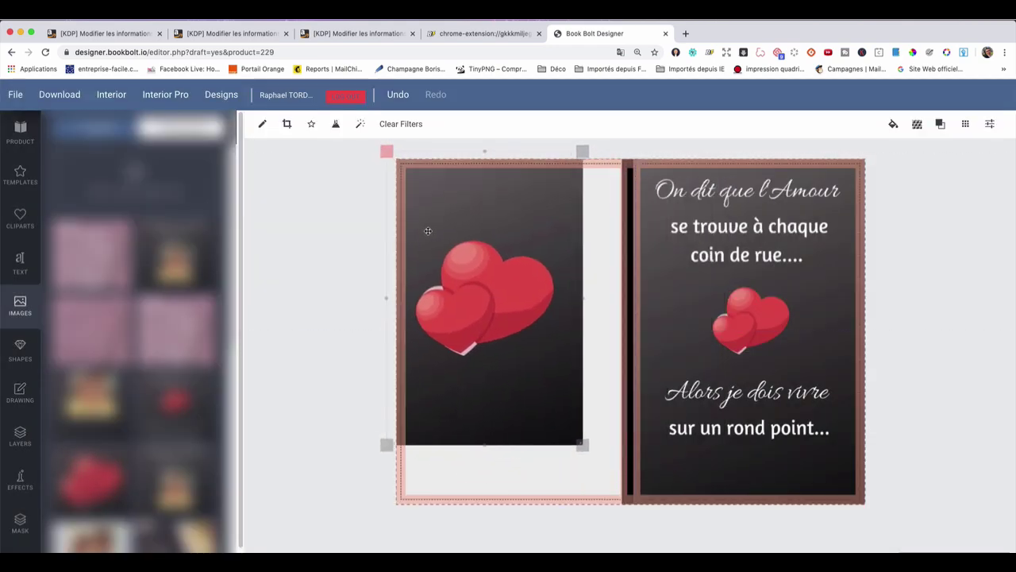
drag(581, 446, 598, 476)
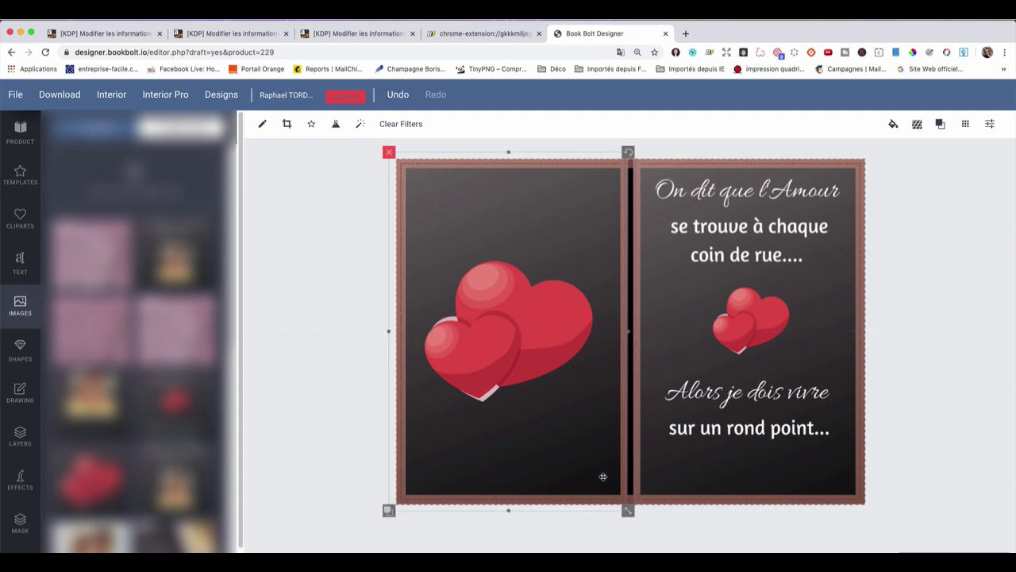
click(961, 376)
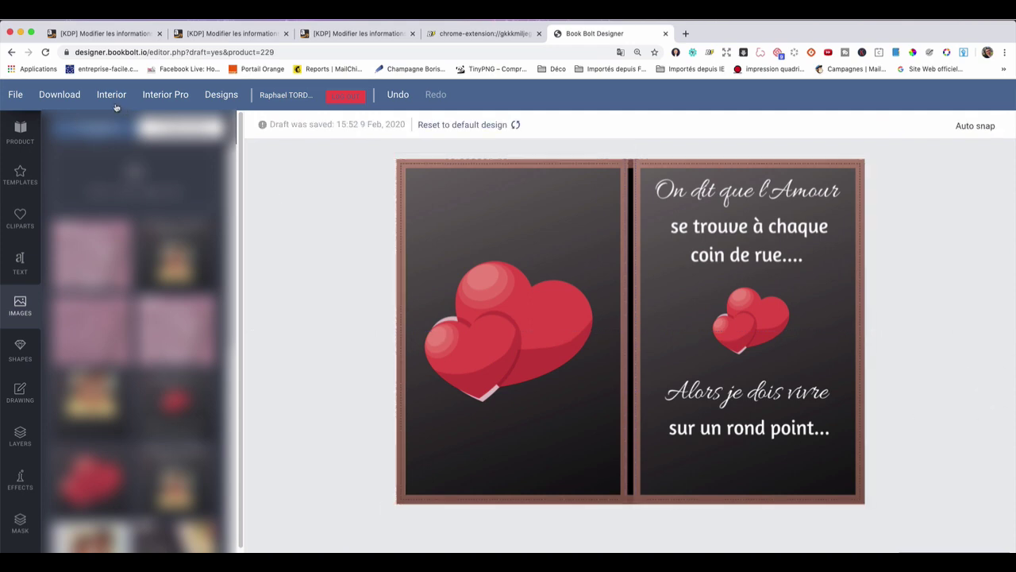
click(15, 94)
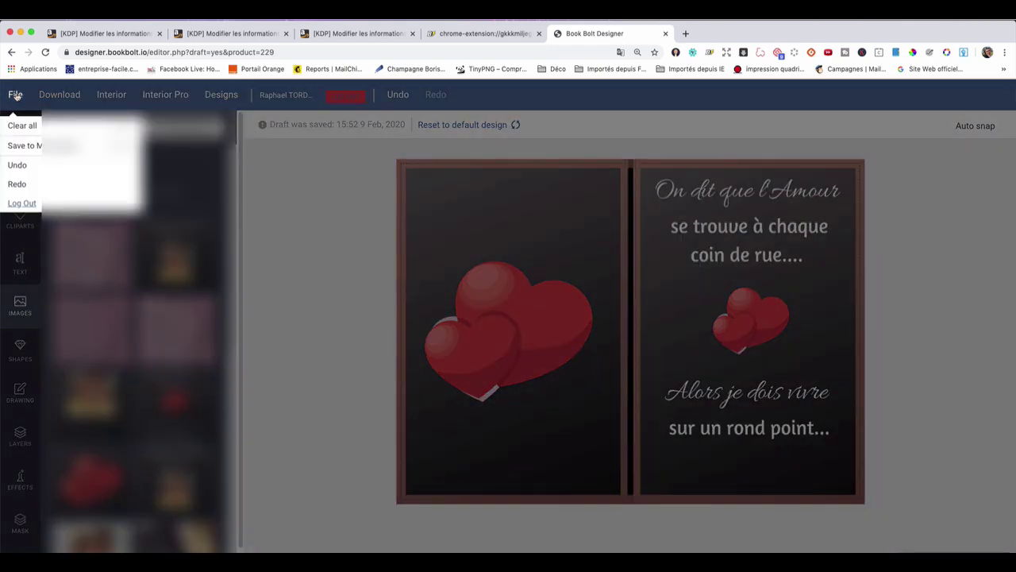
click(44, 142)
click(300, 240)
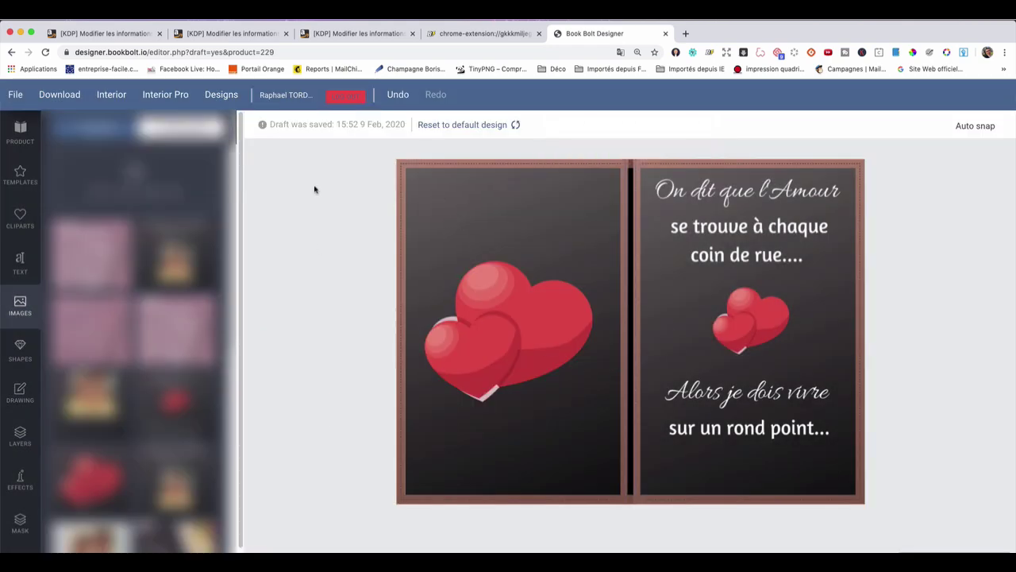
Export the finished cover design and save it as 6x9_Color_120___3501 in PDF format in the Téléchargements folder.
click(67, 96)
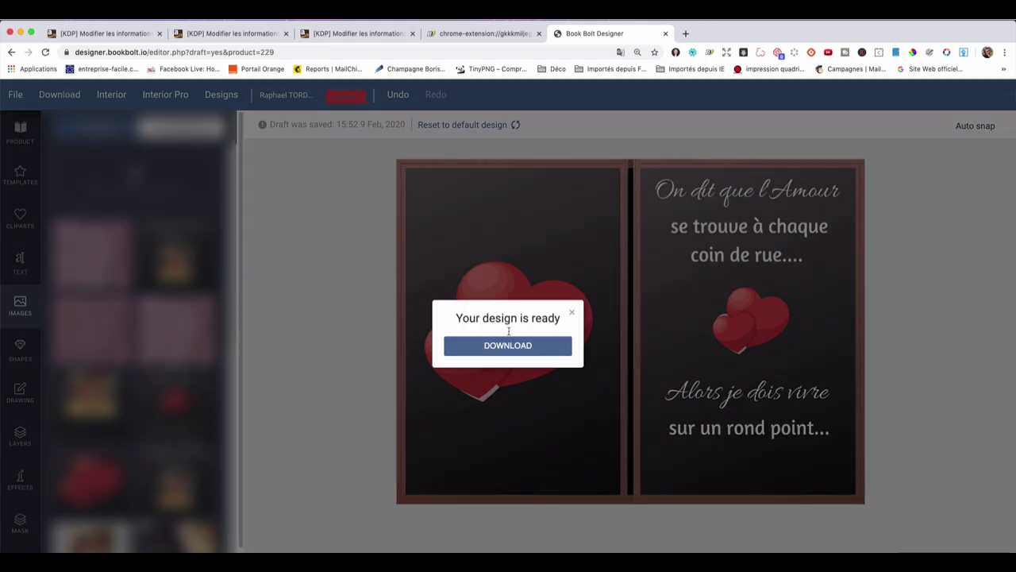
click(508, 345)
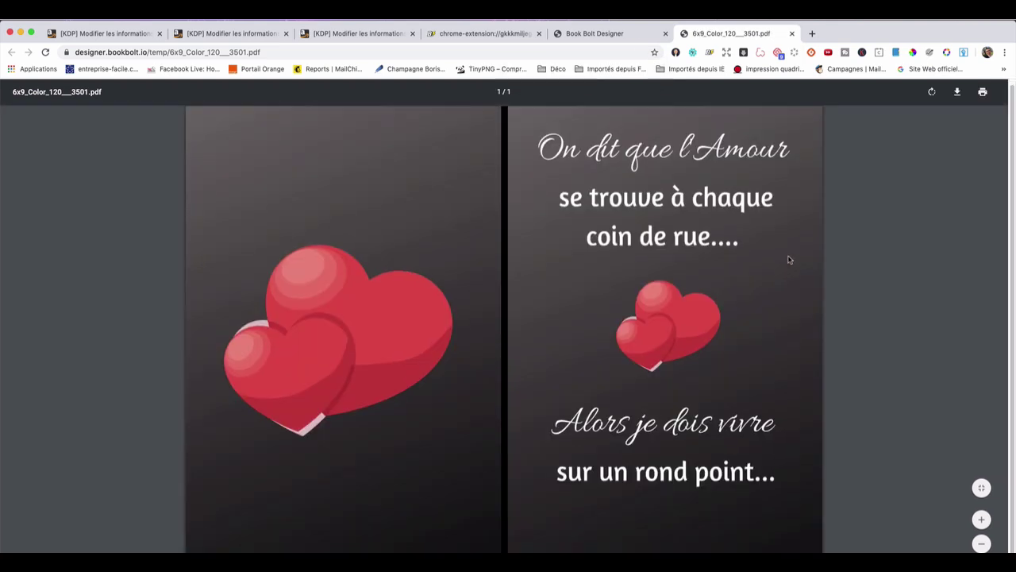
click(958, 92)
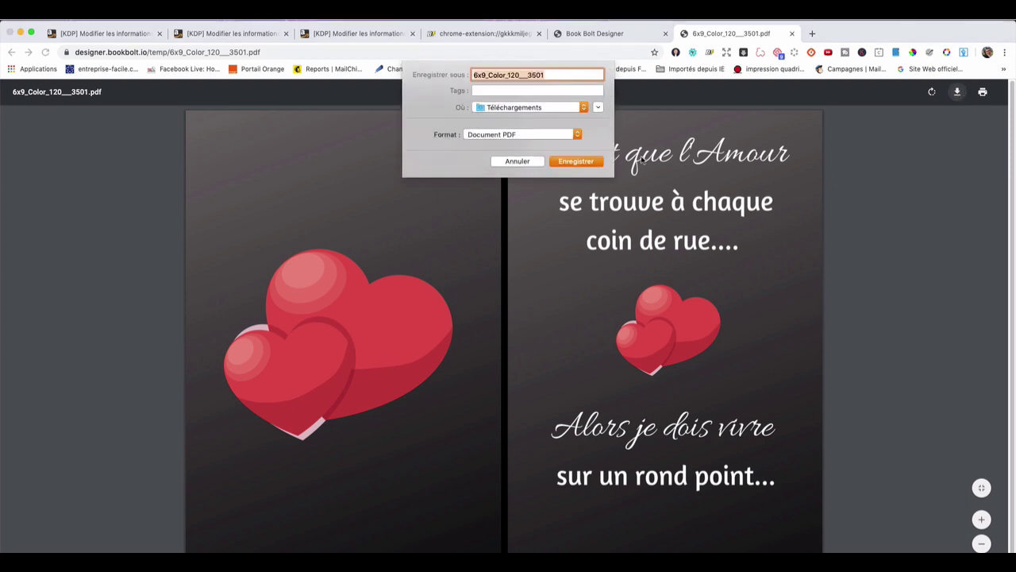
click(575, 162)
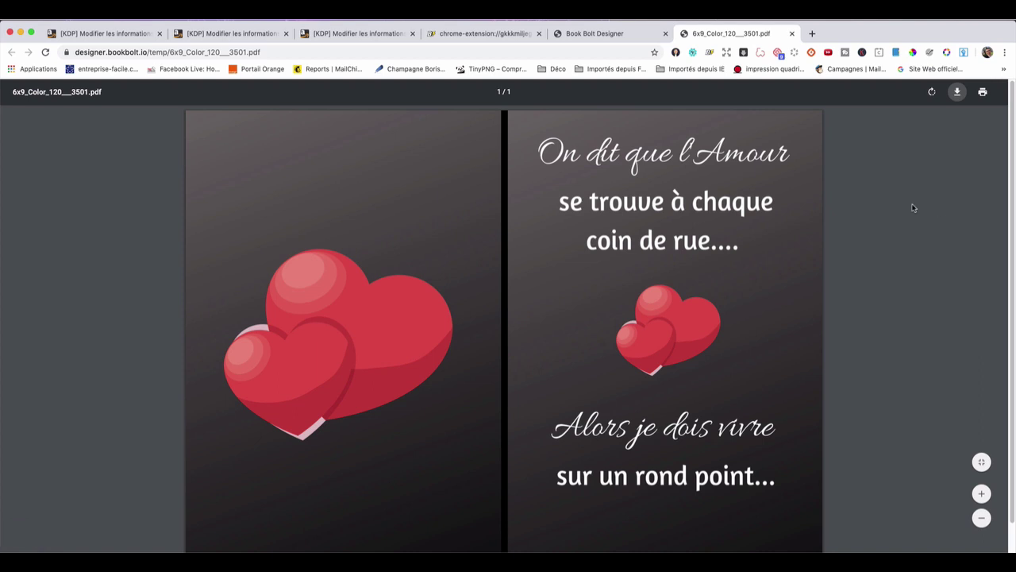
Close the cover PDF and, in the KDP paperback details, set the subtitle to "Citation Drôle d'amour Notebook".
key(super+w)
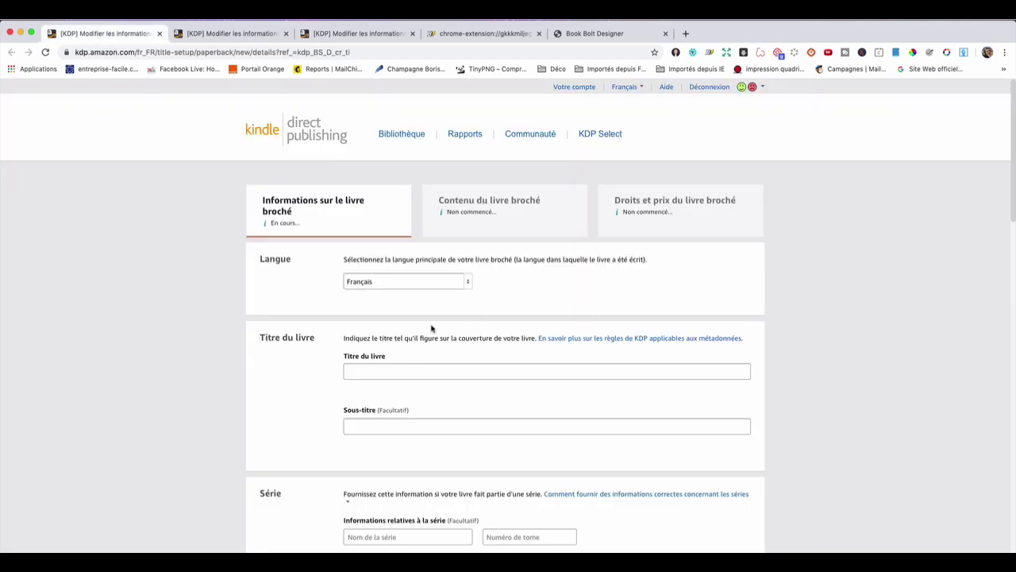
click(381, 424)
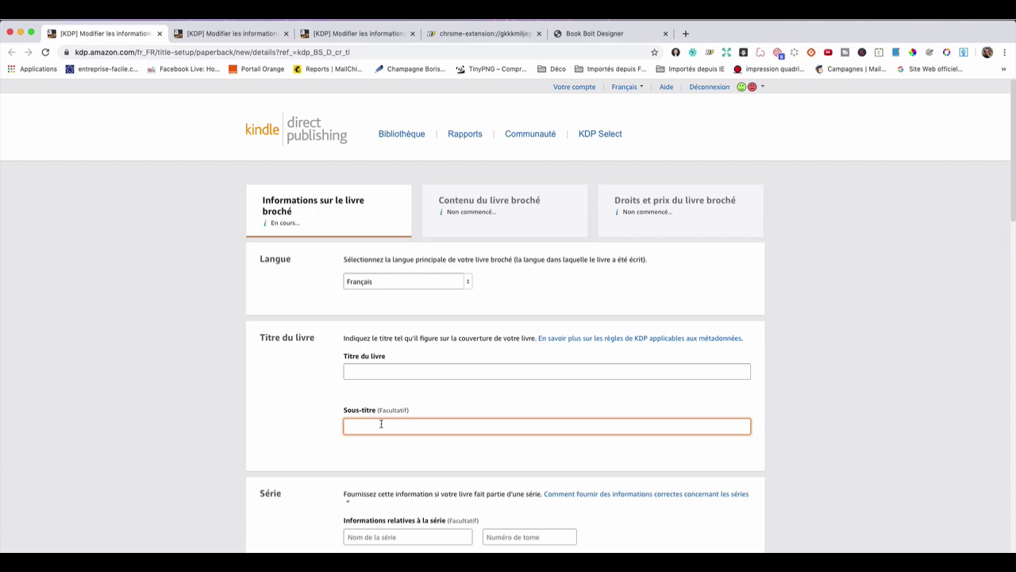
text(Citation Drôle d'amour Notebook)
Title the book "On dit que l'amour se trouve à chaque coin de rue.... alors je dois vivre sur un rond point..." and continue to the content.
click(389, 371)
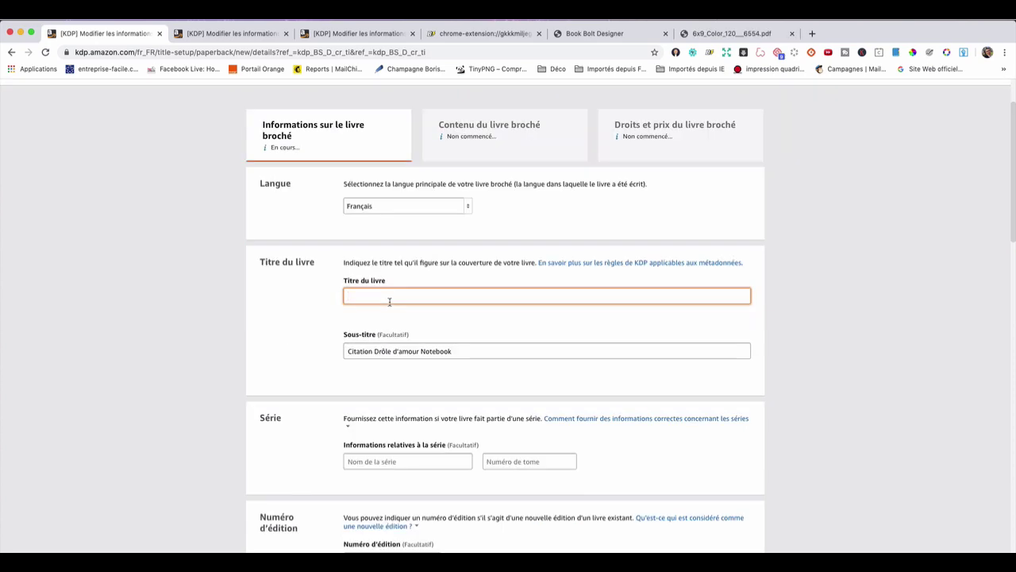
text(On dit que l'amour se trouve à chaque coin de rue.... alors je dois vivre sur un rond point...)
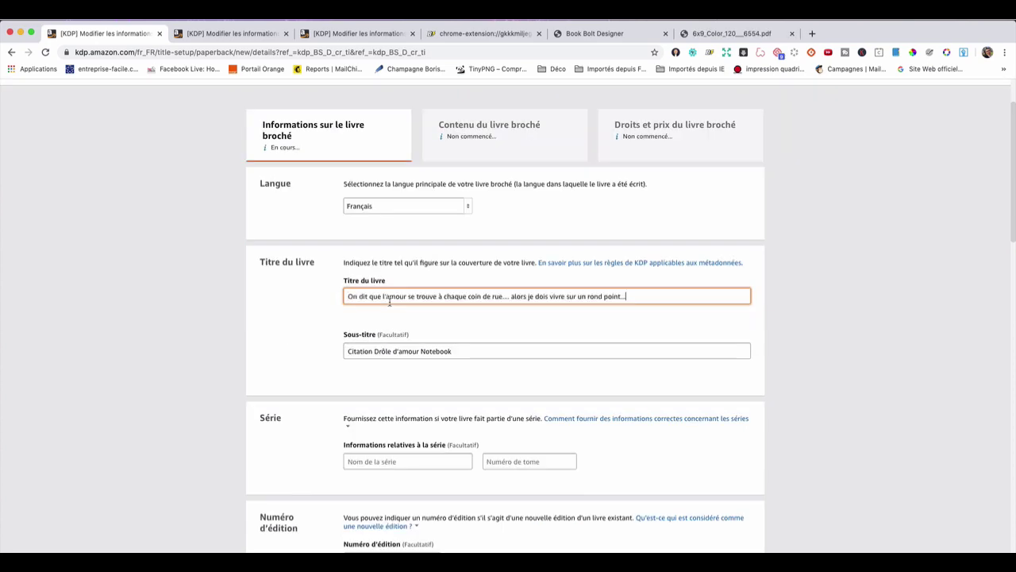
scroll(427, 322, down, 20)
click(703, 442)
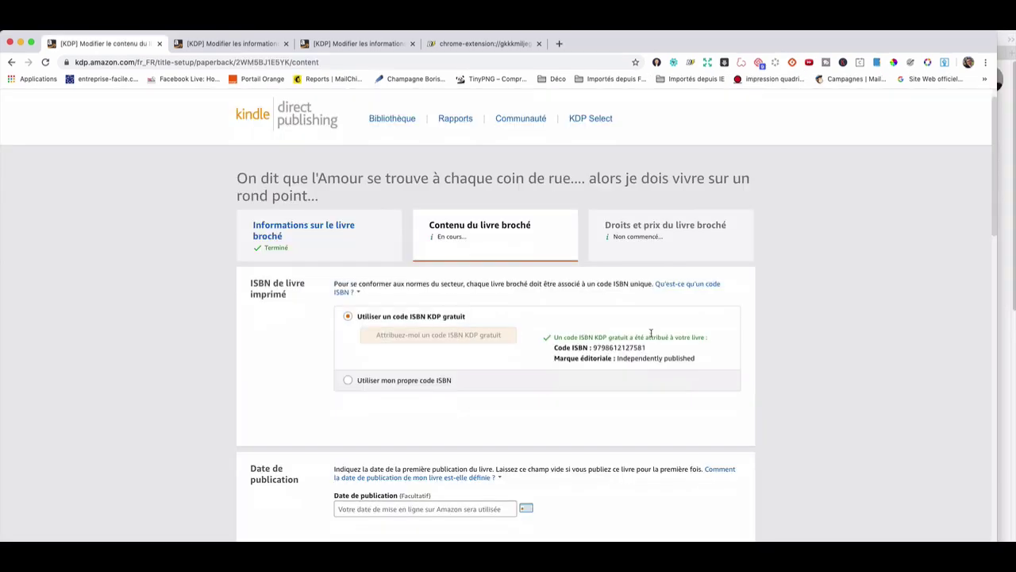
Set the paperback's bleed setting in the print options to "Fond perdu (PDF uniquement)".
scroll(651, 334, down, 5)
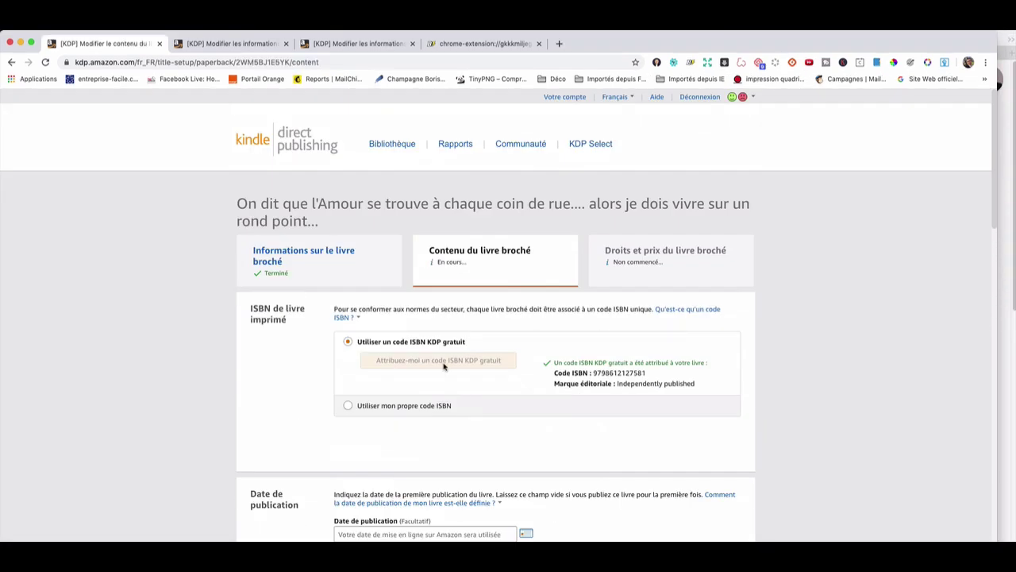
scroll(643, 329, down, 5)
scroll(621, 331, down, 3)
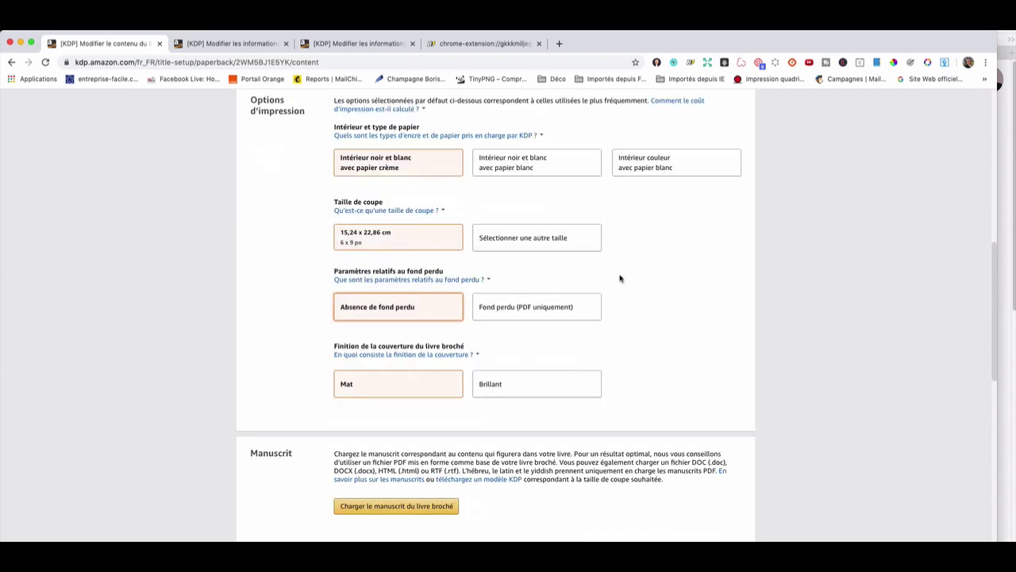
click(562, 314)
Upload Journal_6x9_120_noBleed.pdf from the Téléchargements folder as the paperback manuscript.
scroll(688, 290, down, 2)
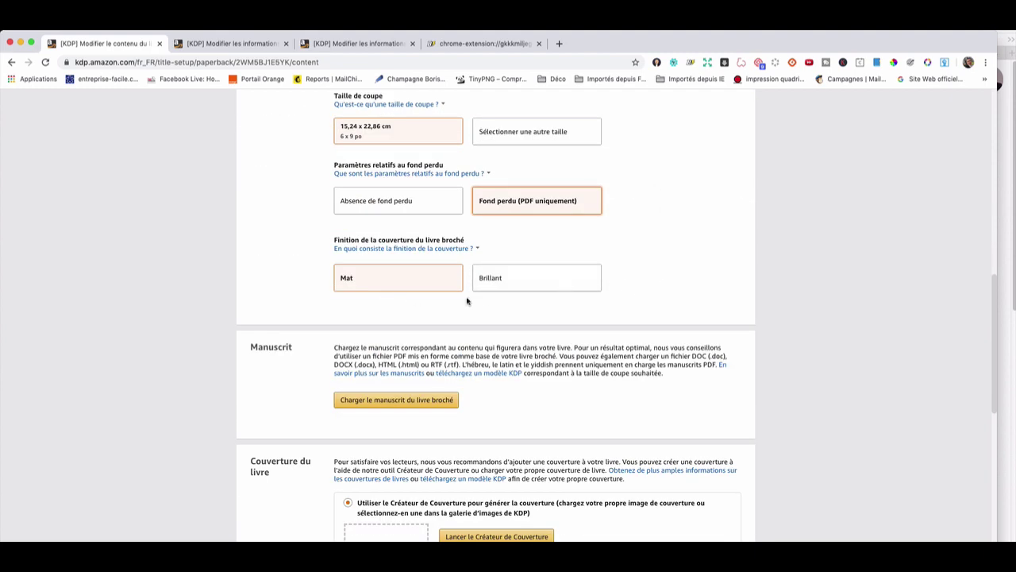
scroll(465, 297, down, 5)
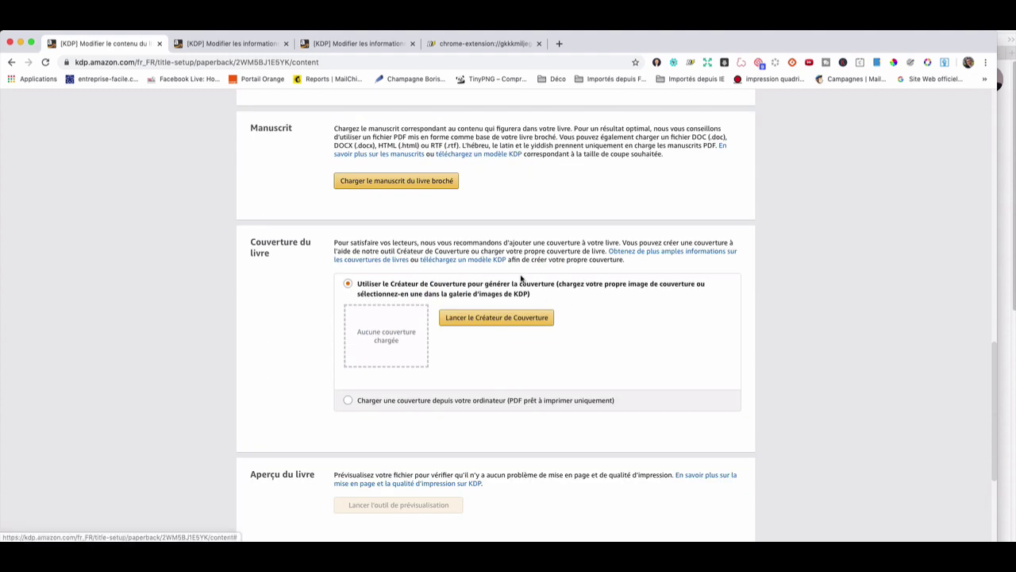
click(414, 178)
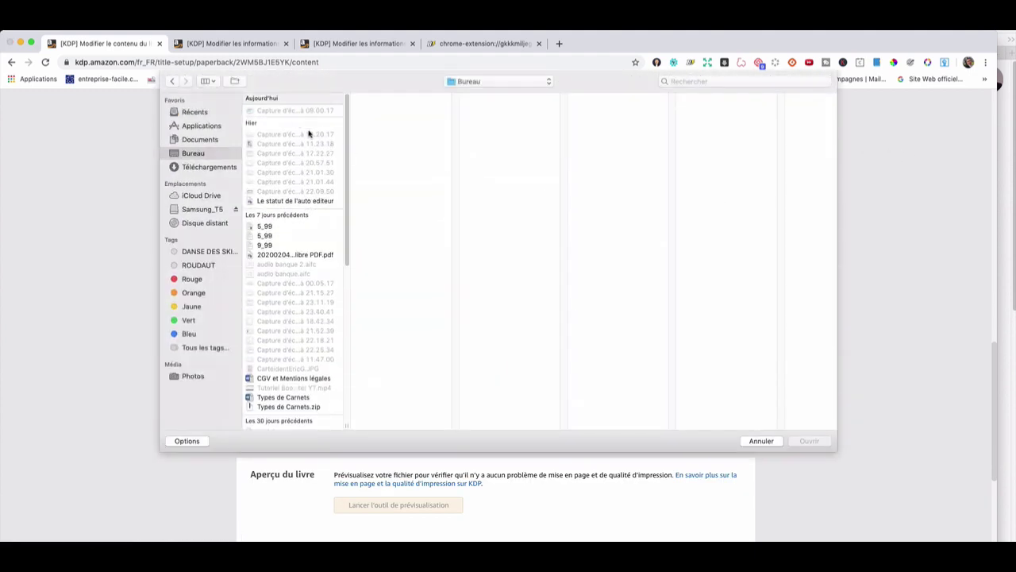
click(216, 168)
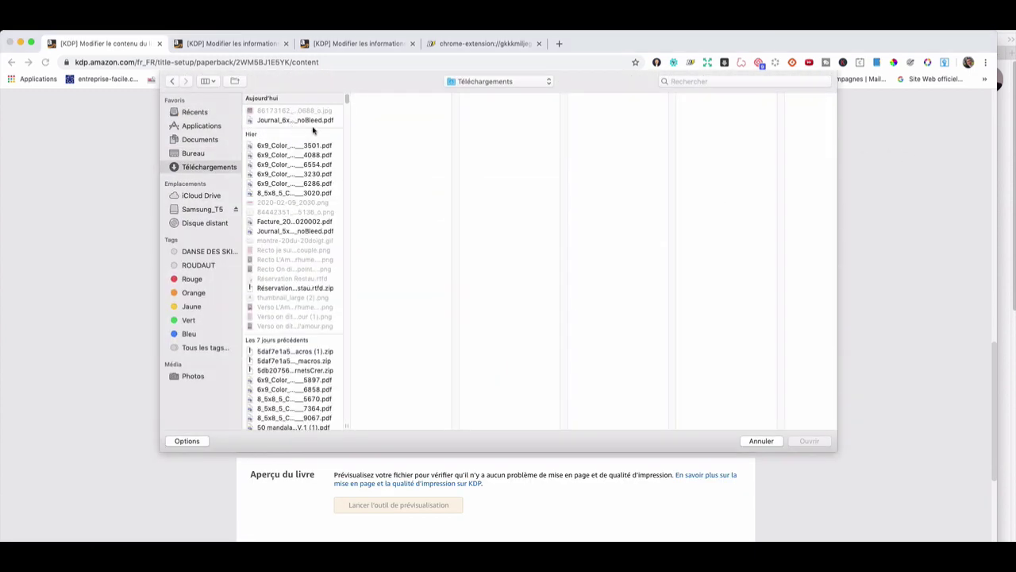
click(309, 120)
click(809, 442)
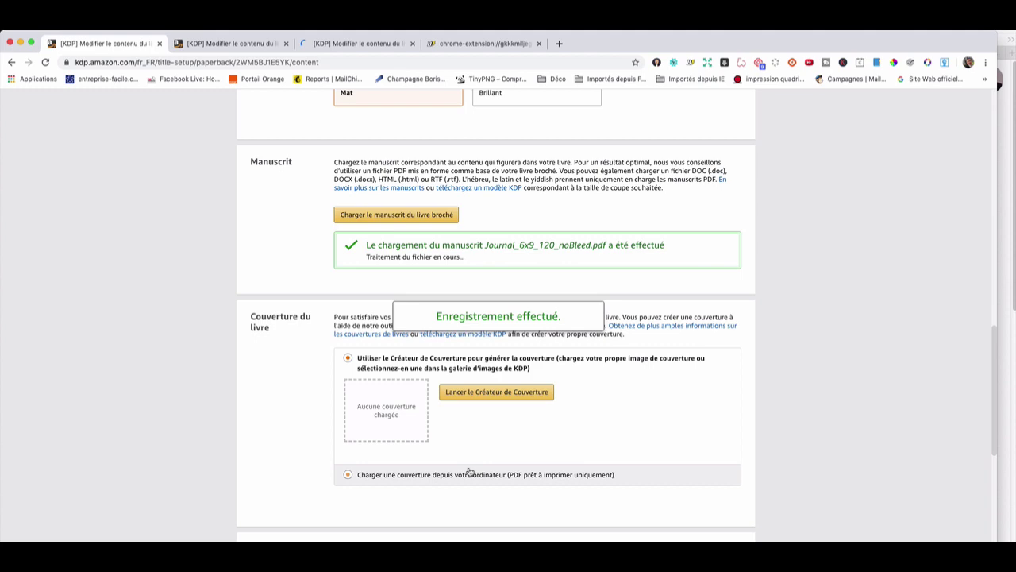
Choose to supply a print-ready cover PDF and upload 6x9_Color_120___3501.pdf as the book cover.
click(469, 471)
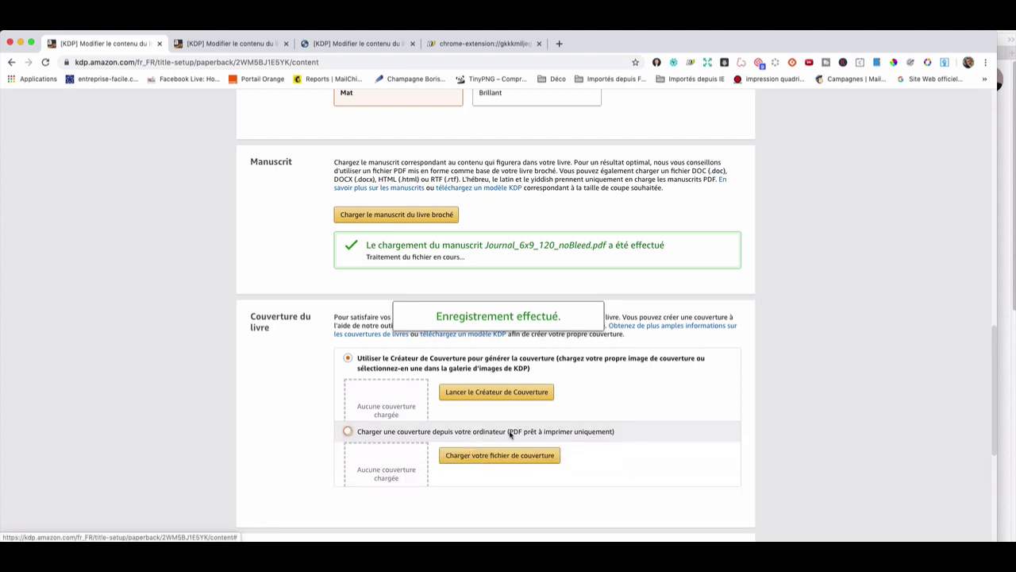
scroll(539, 363, down, 3)
click(500, 191)
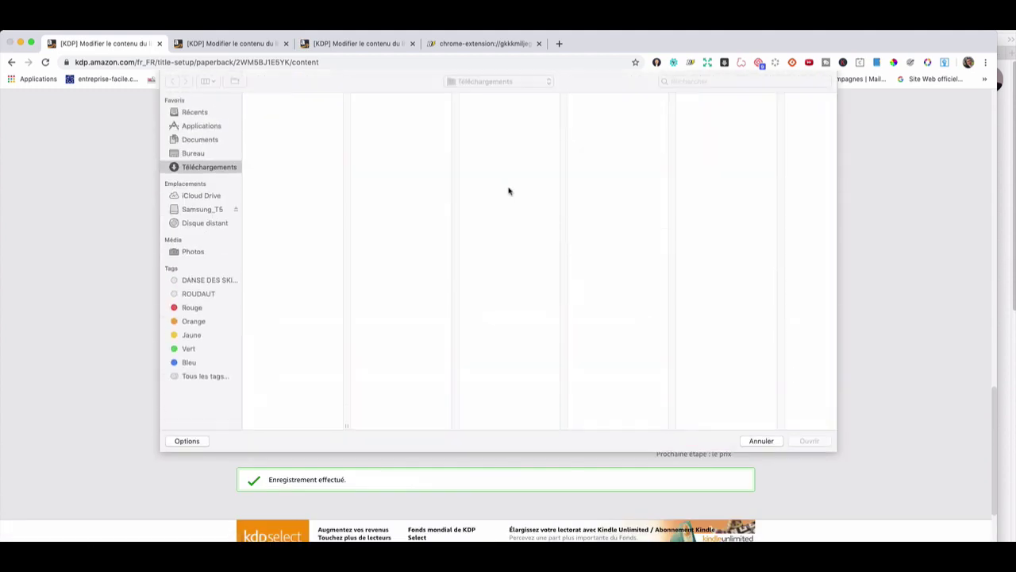
click(279, 146)
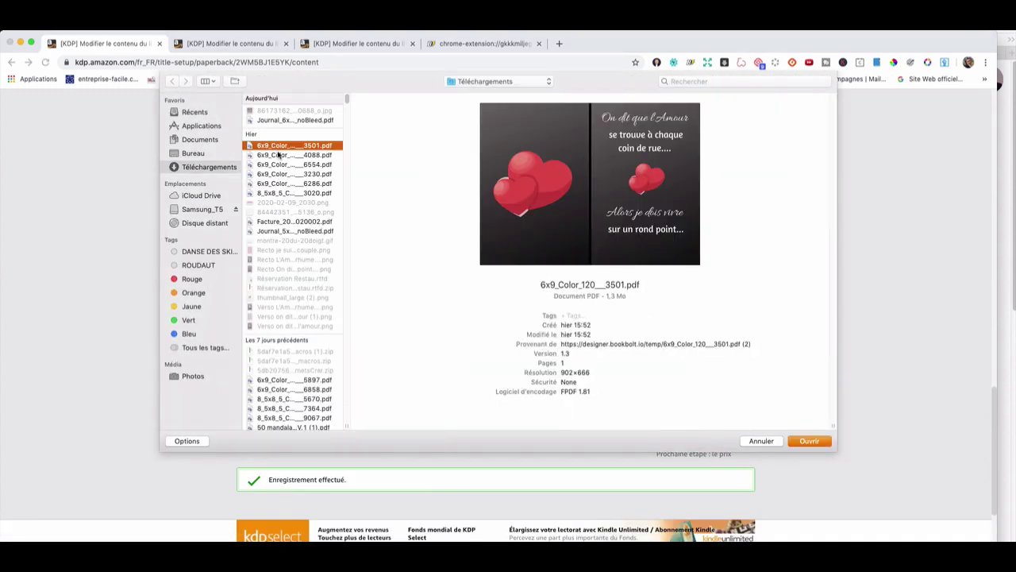
click(810, 442)
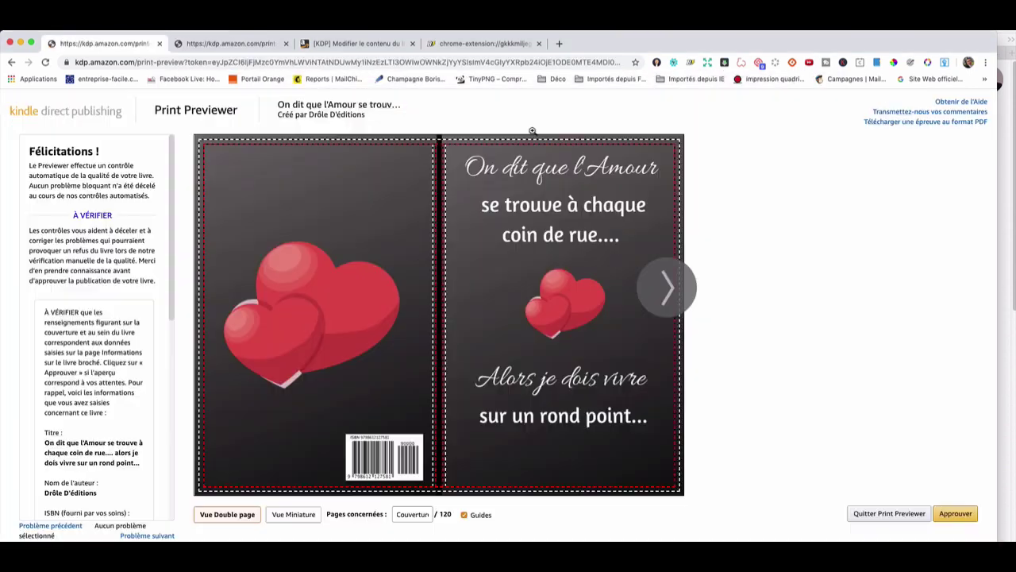
Check the cover and first interior page in the Print Previewer and approve the book proof.
click(667, 298)
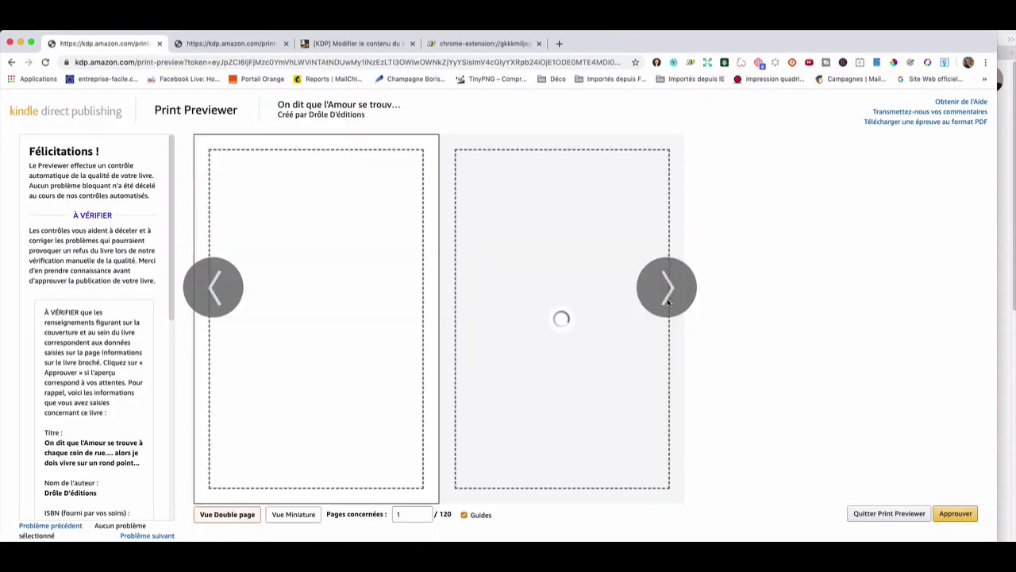
click(211, 294)
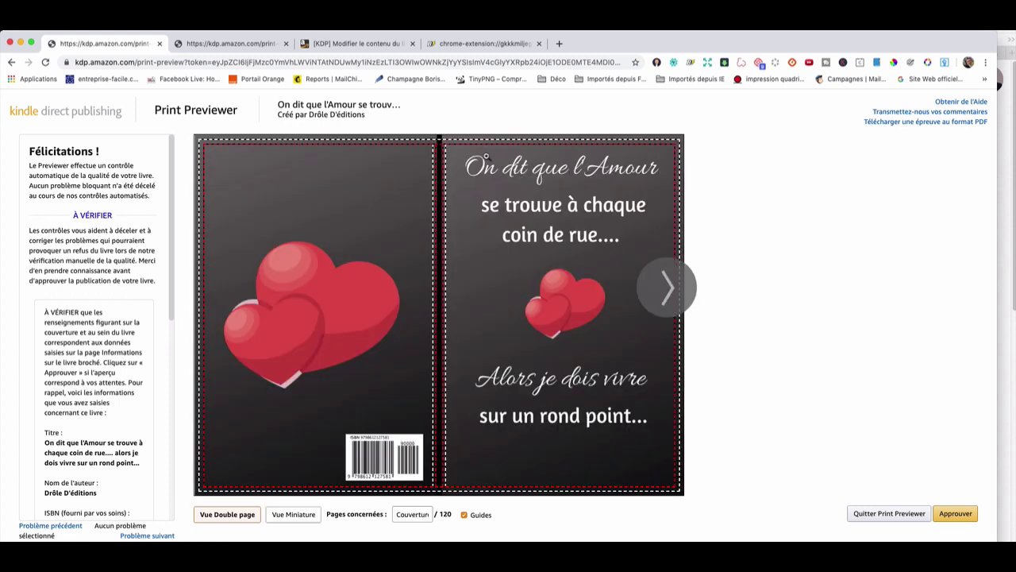
mouse_move(660, 154)
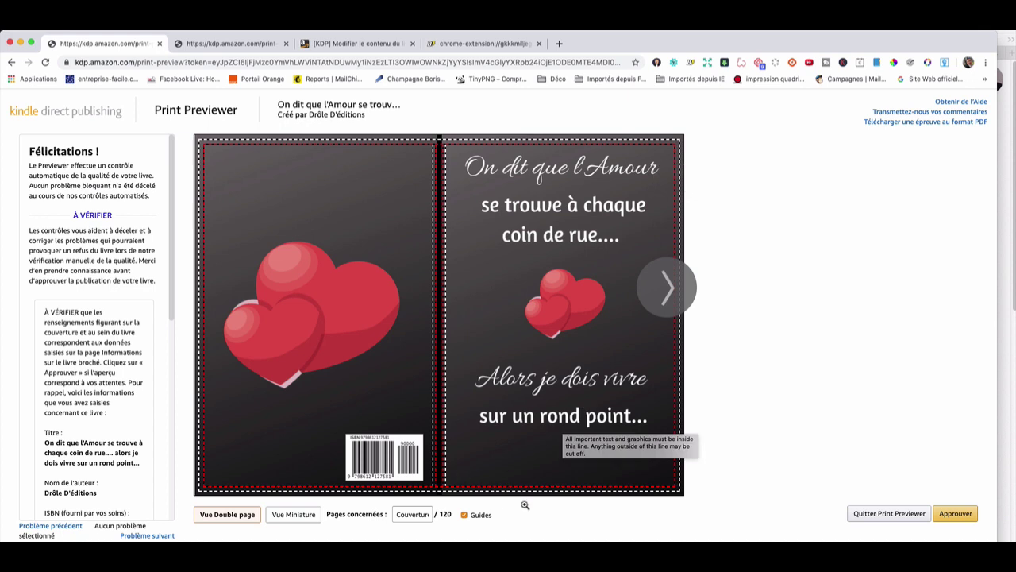
click(962, 515)
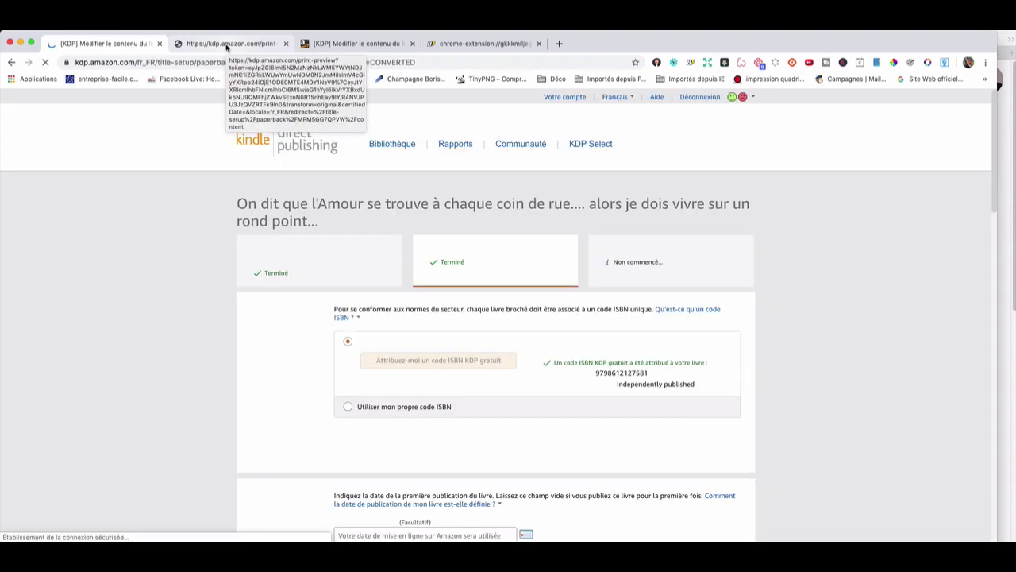
scroll(805, 258, down, 20)
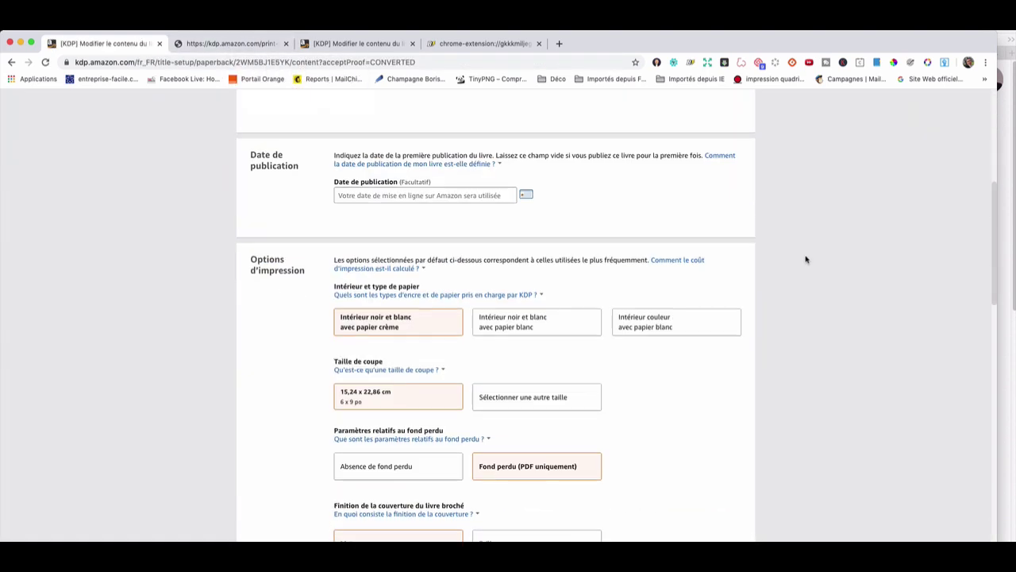
scroll(805, 258, down, 1)
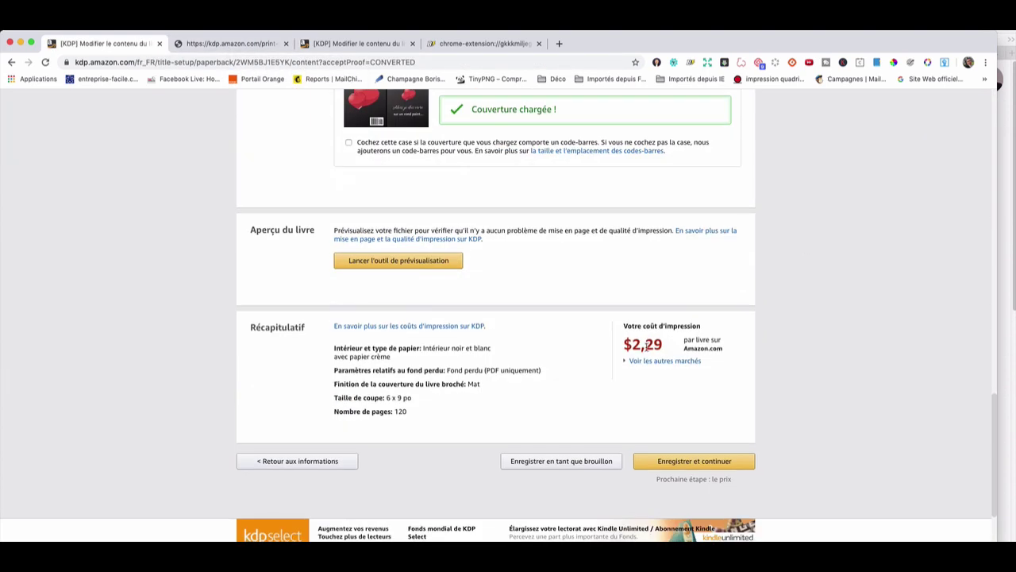
Save the paperback content and run the 6,99$.iim iMacros macro to fill all marketplace prices, with 6,99 USD on Amazon.com and Distribution étendue enabled.
click(713, 462)
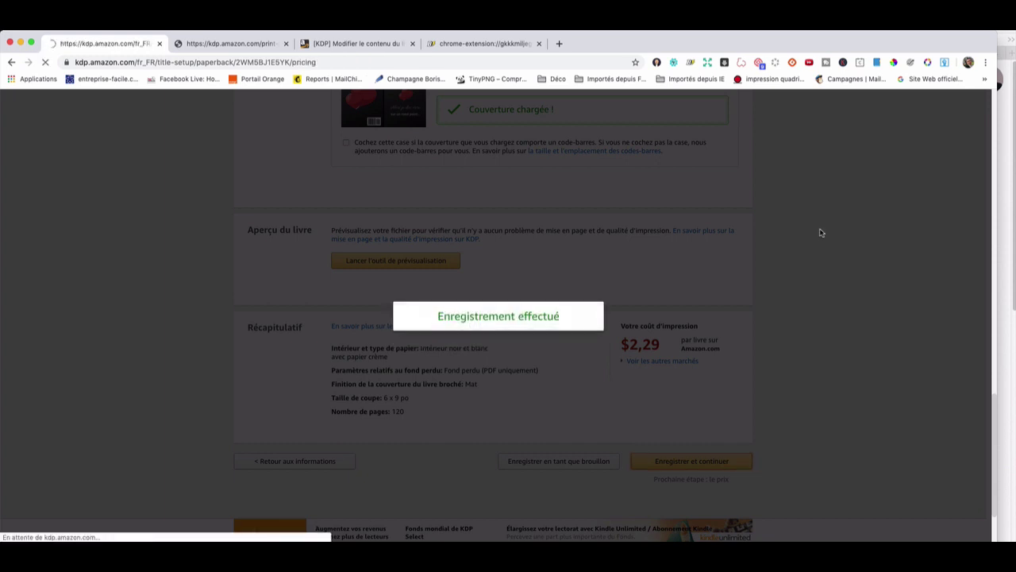
scroll(849, 251, down, 1)
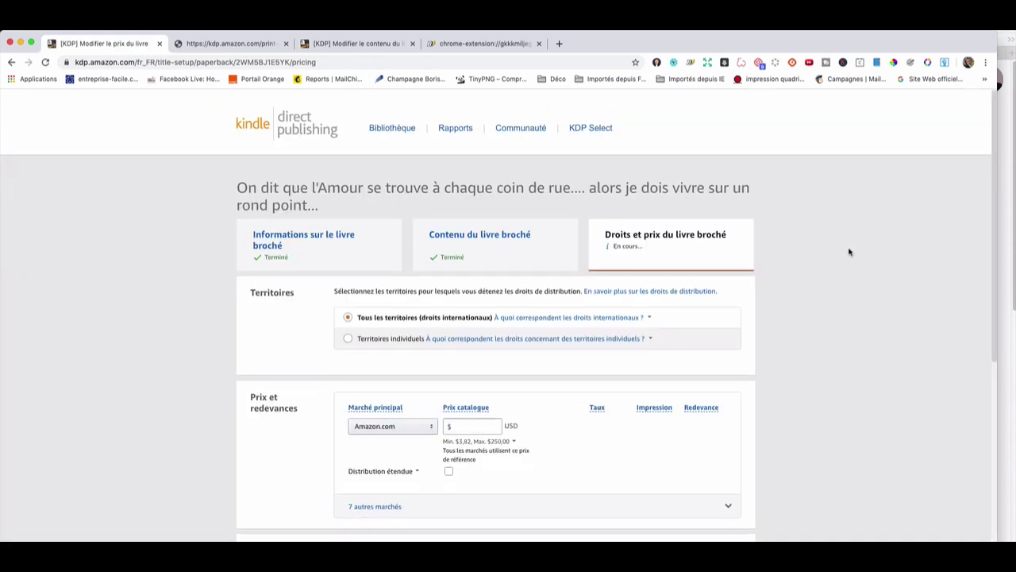
scroll(849, 252, down, 4)
click(464, 279)
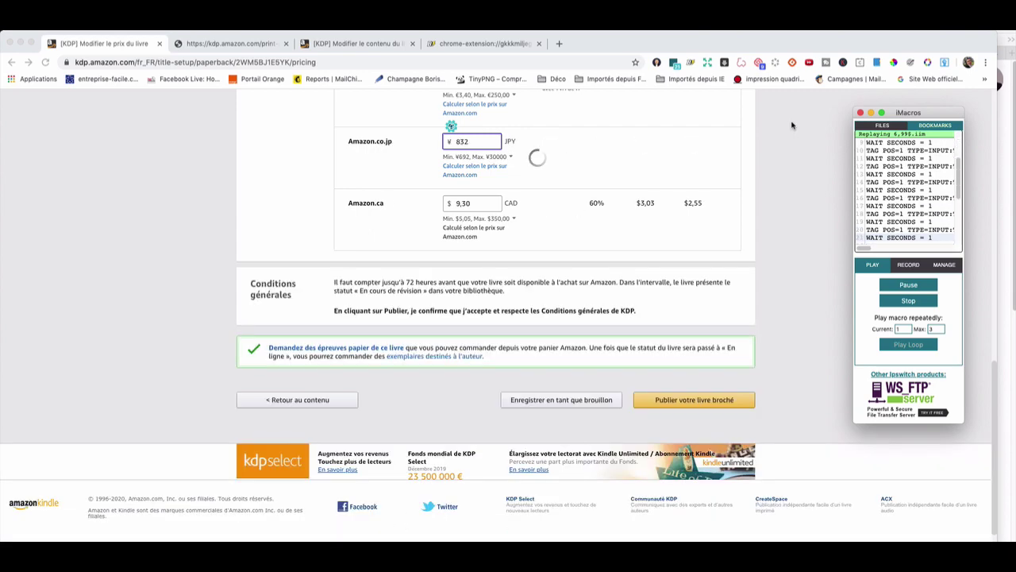
Set the paperback's list price for the Amazon.ca marketplace to 9,90 CAD.
scroll(460, 348, up, 3)
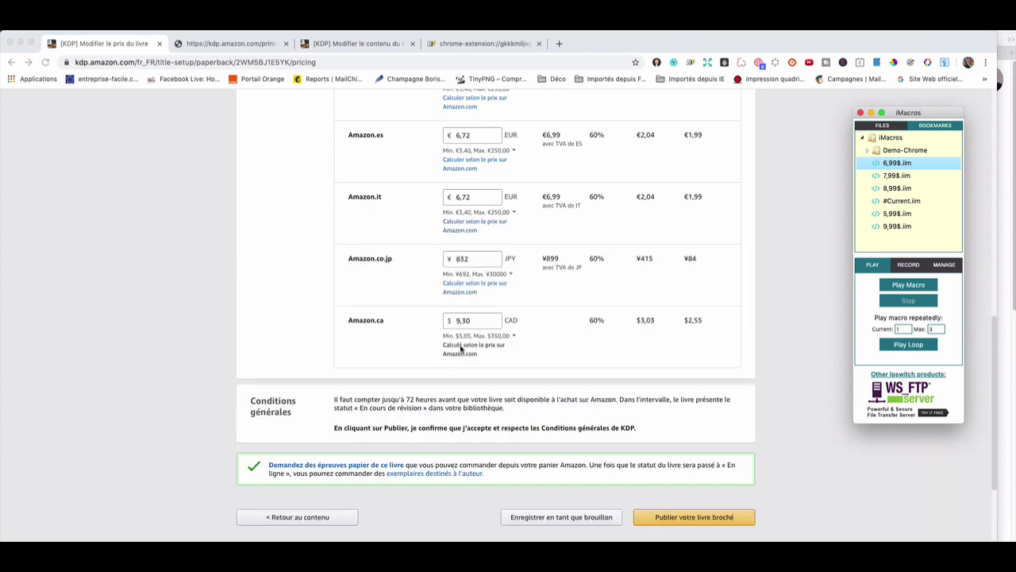
click(474, 323)
click(468, 320)
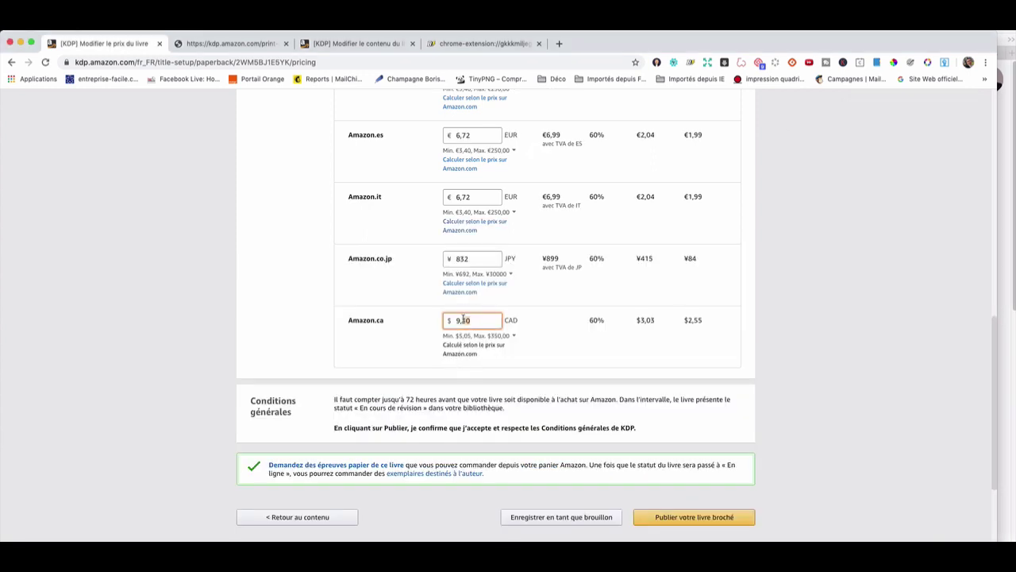
click(709, 356)
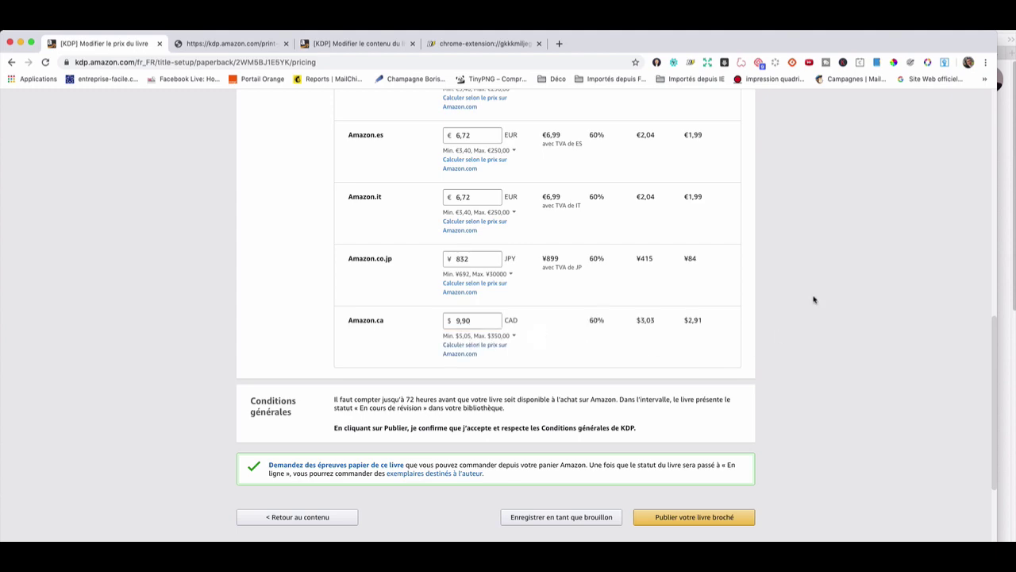
Review the list prices and royalties across all marketplaces and publish the paperback.
scroll(817, 298, up, 10)
scroll(818, 298, down, 10)
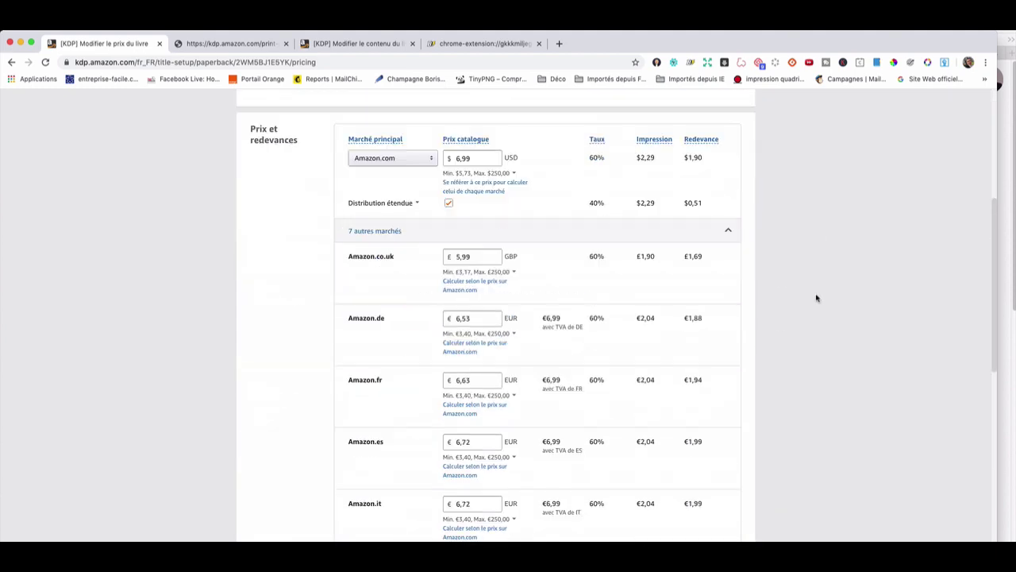
click(724, 453)
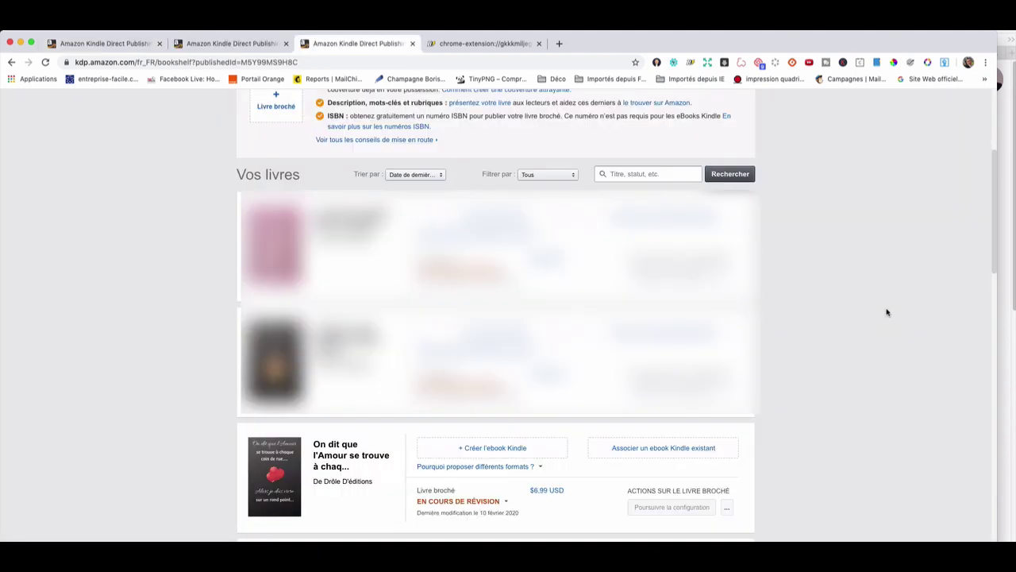